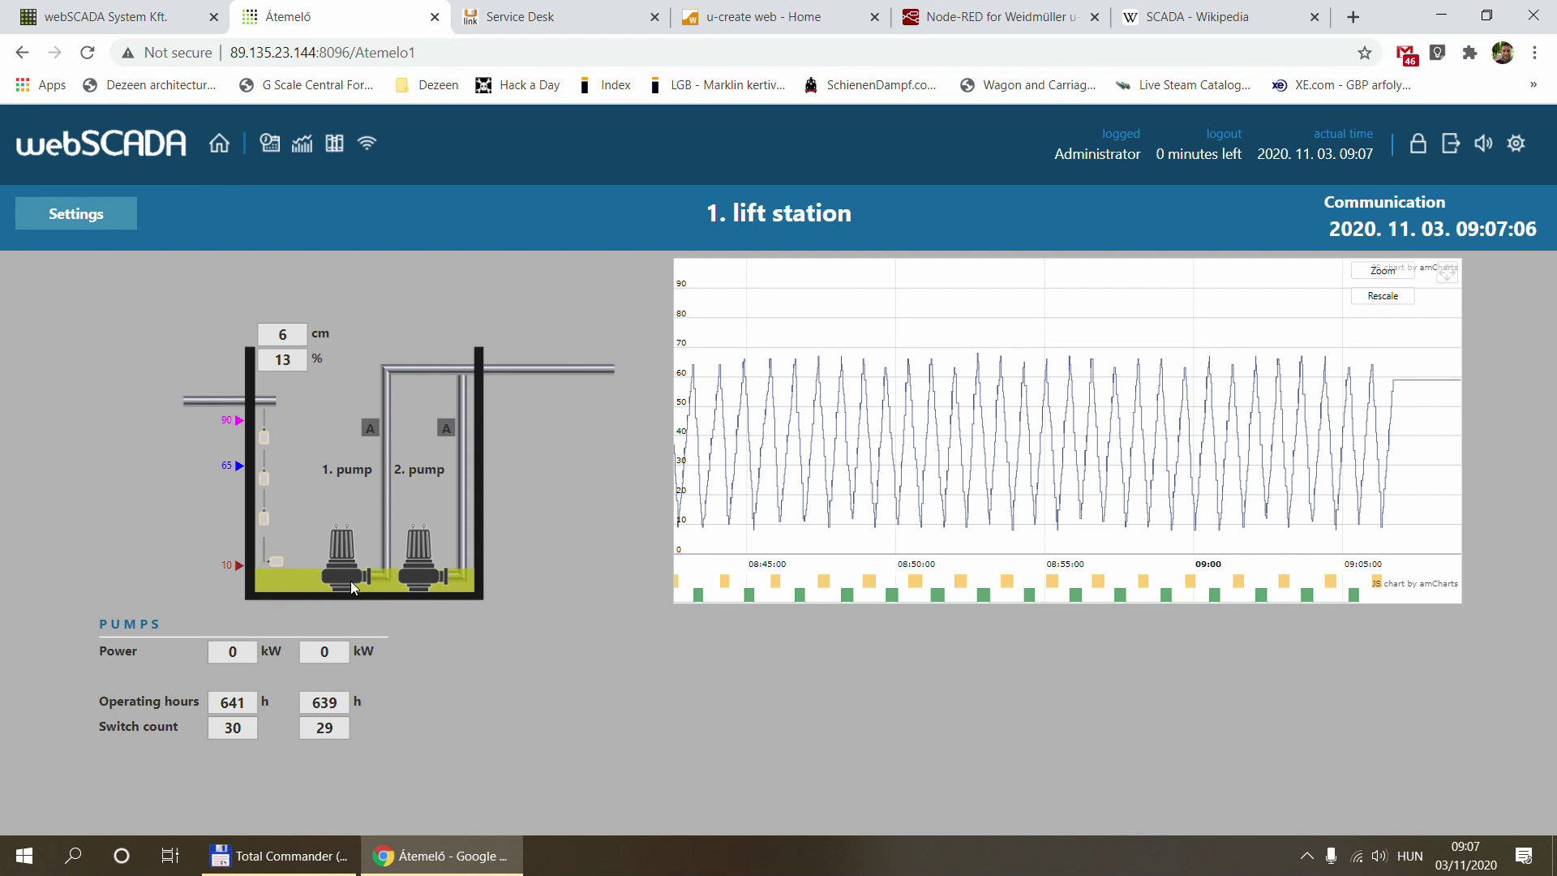
View the Node-RED Simulation flow and the real-time application's global variables, and return to the 1. lift station screen.
left_click(945, 15)
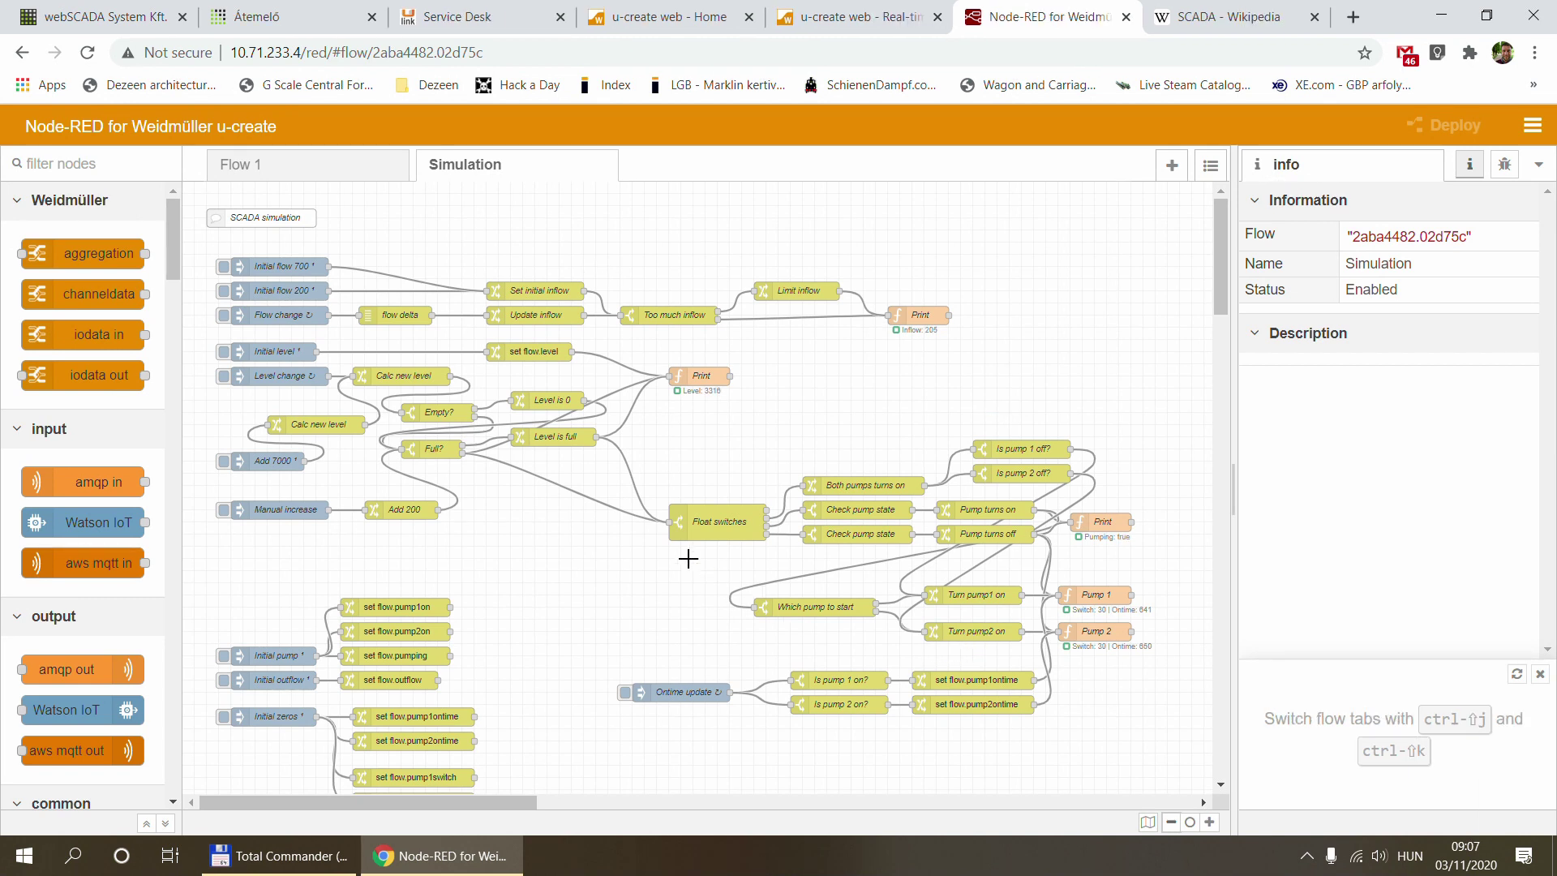
left_click(880, 16)
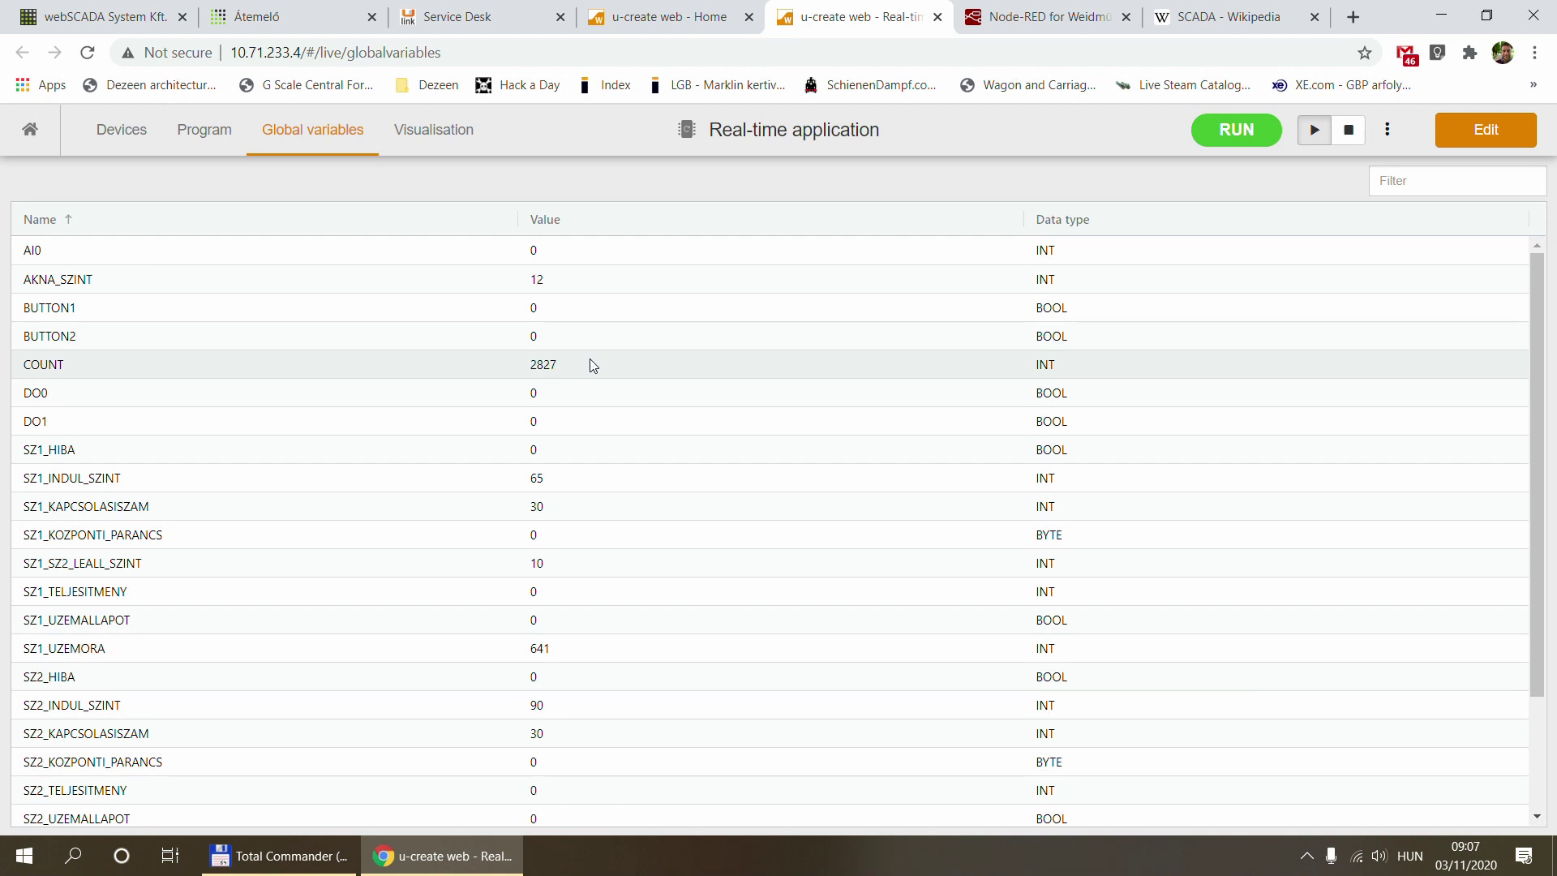
key("ctrl+2")
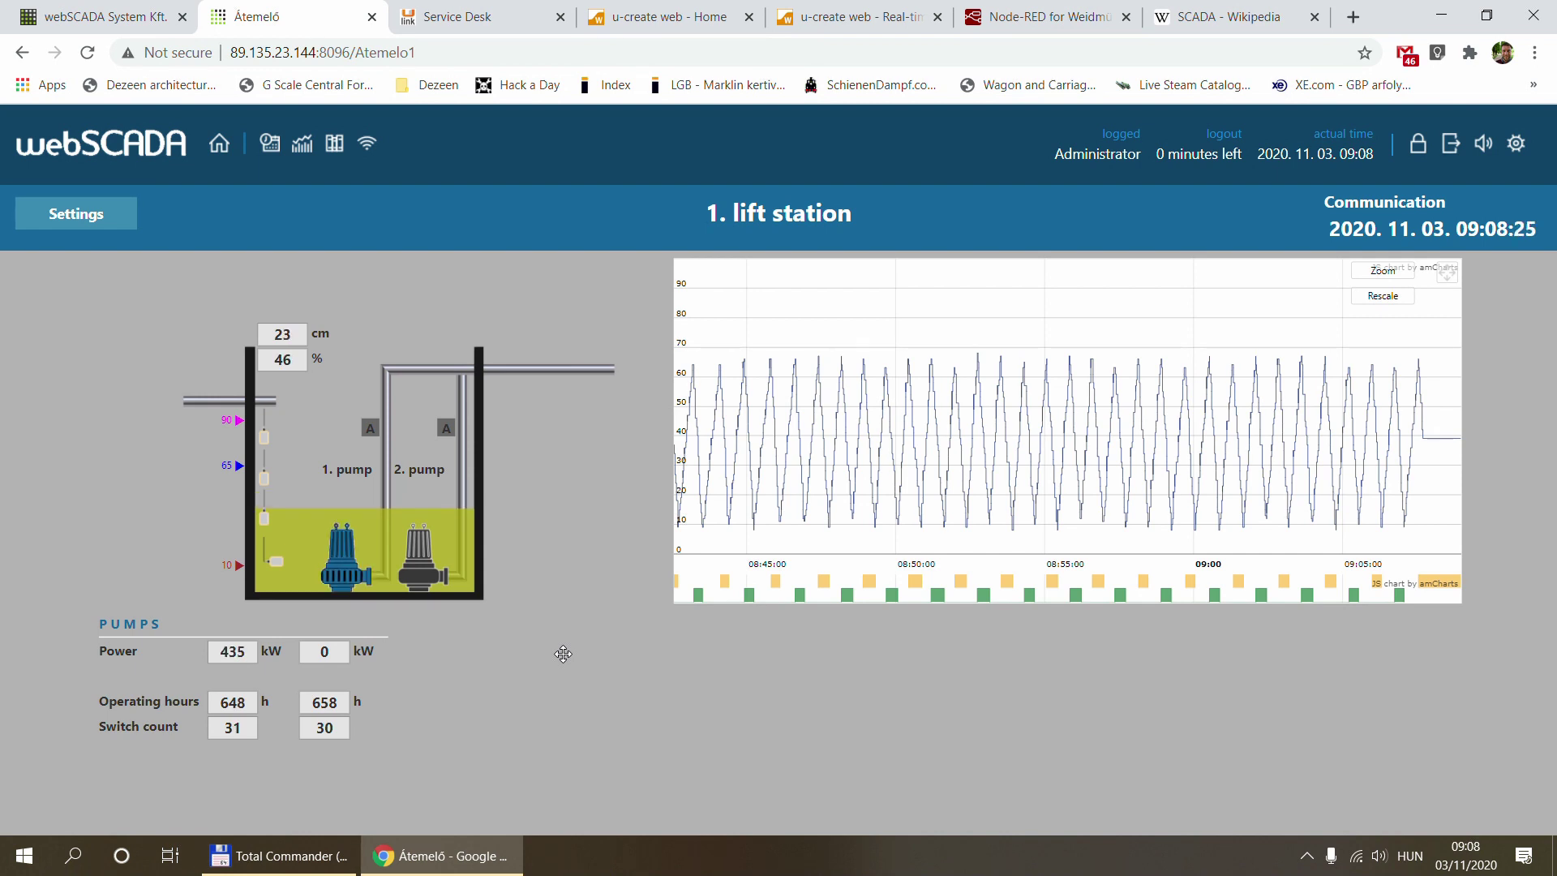
Read the Wikipedia SCADA article down to its system components, and the Open Platform Communications article.
left_click(1223, 21)
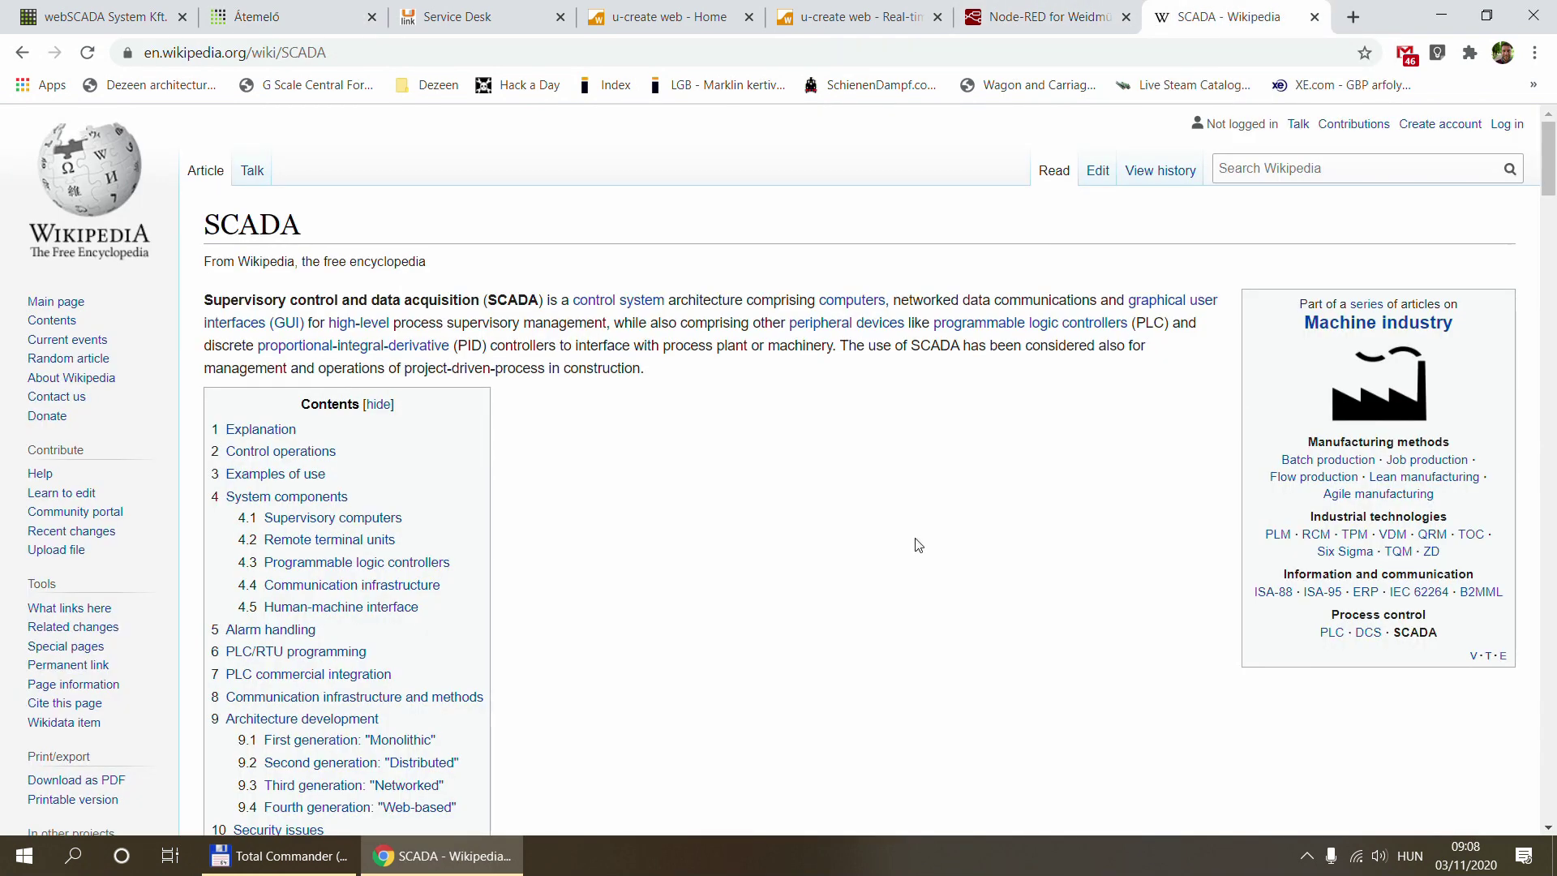
scroll(918, 544, "down", 10)
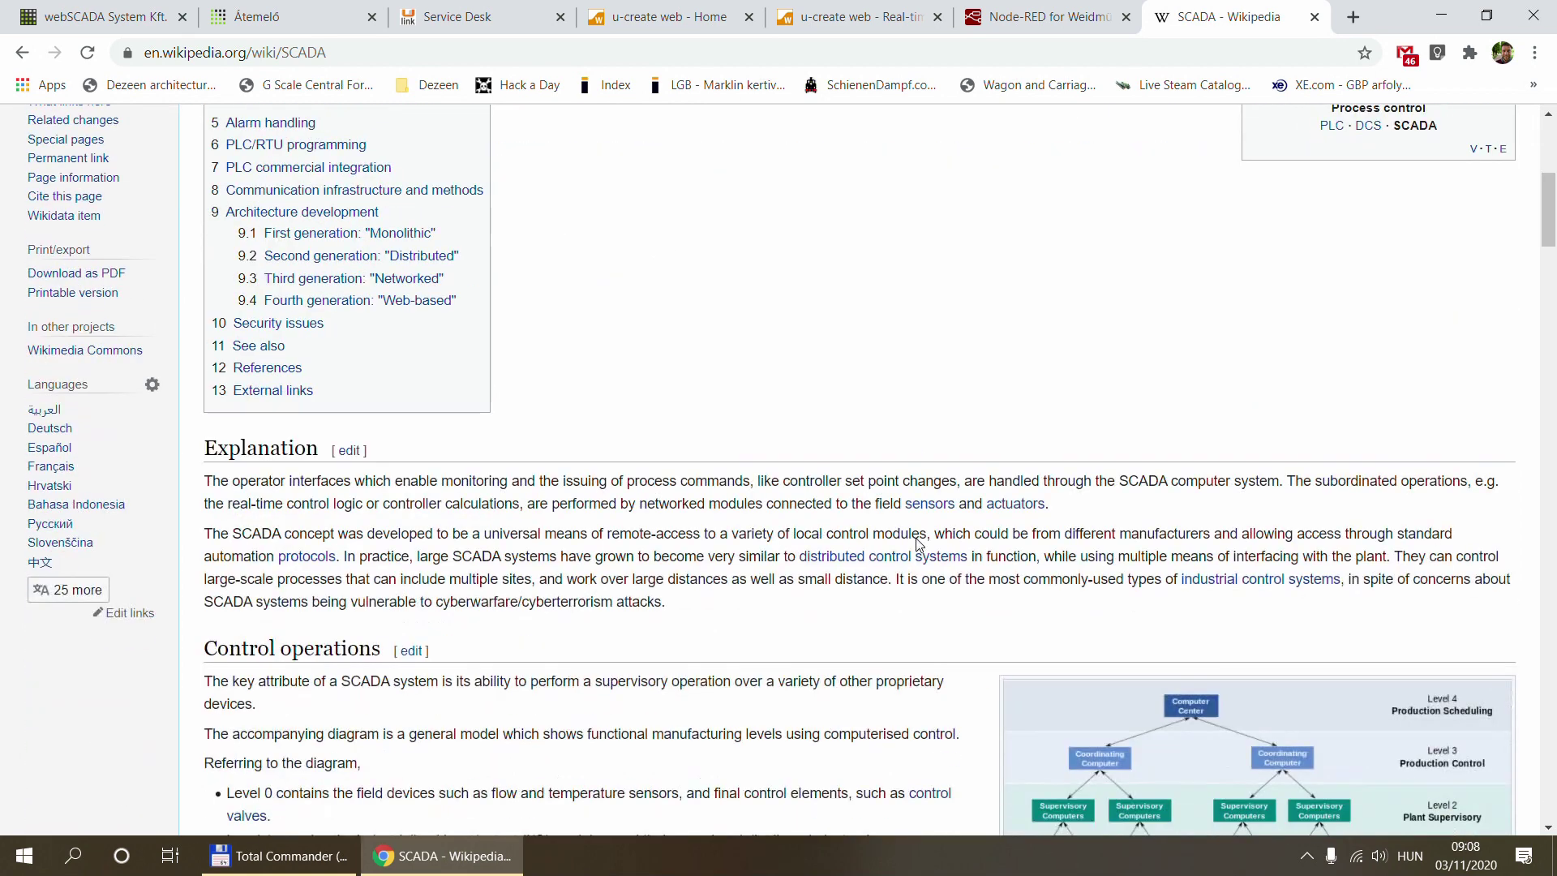
scroll(917, 544, "down", 8)
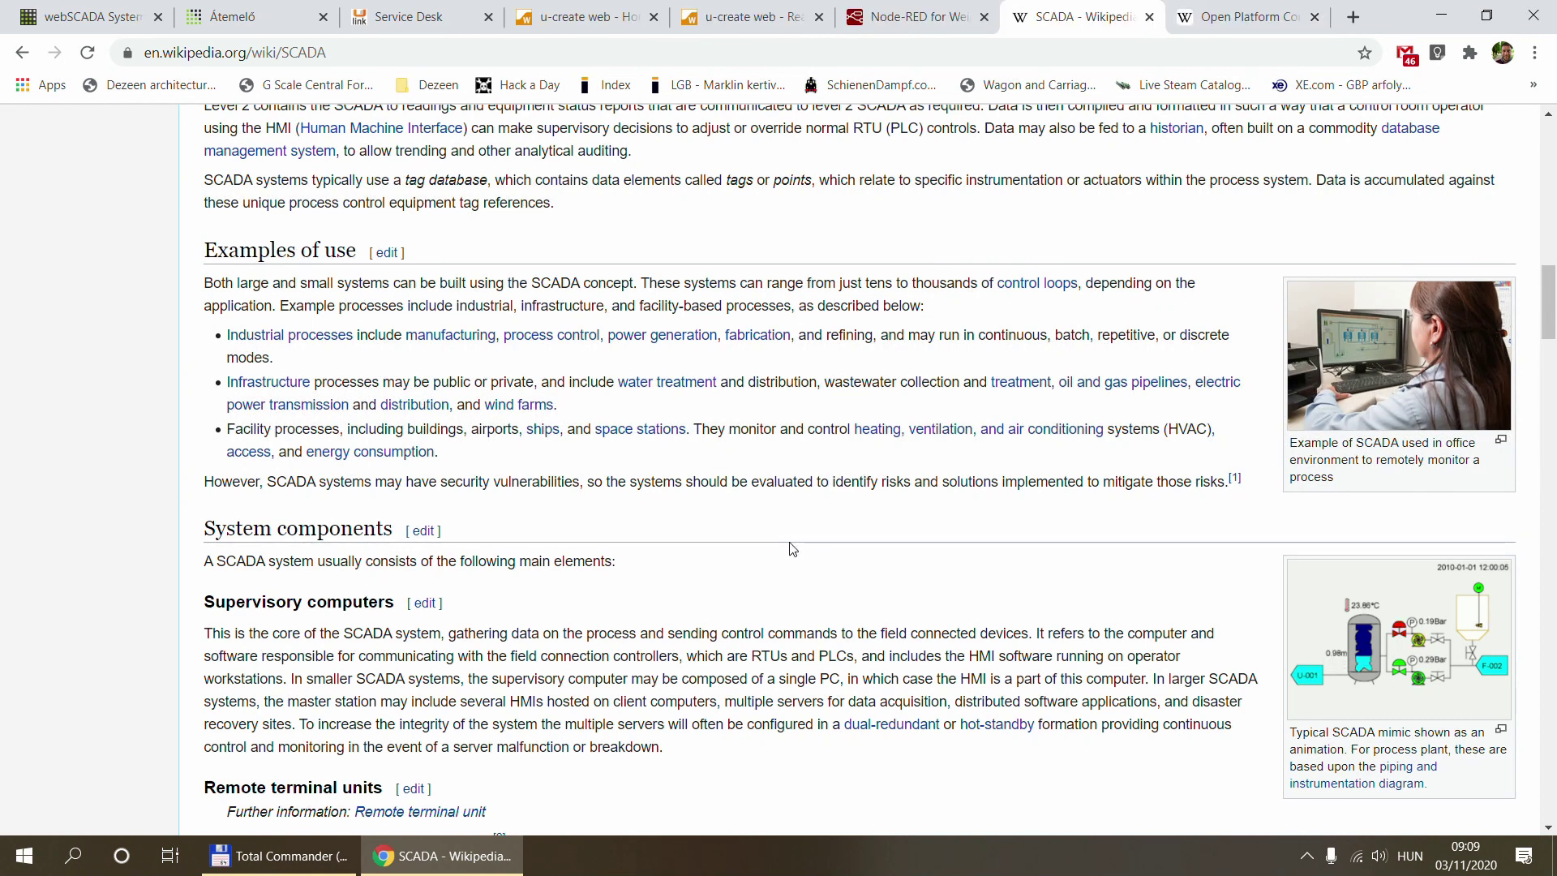
key("ctrl+Tab")
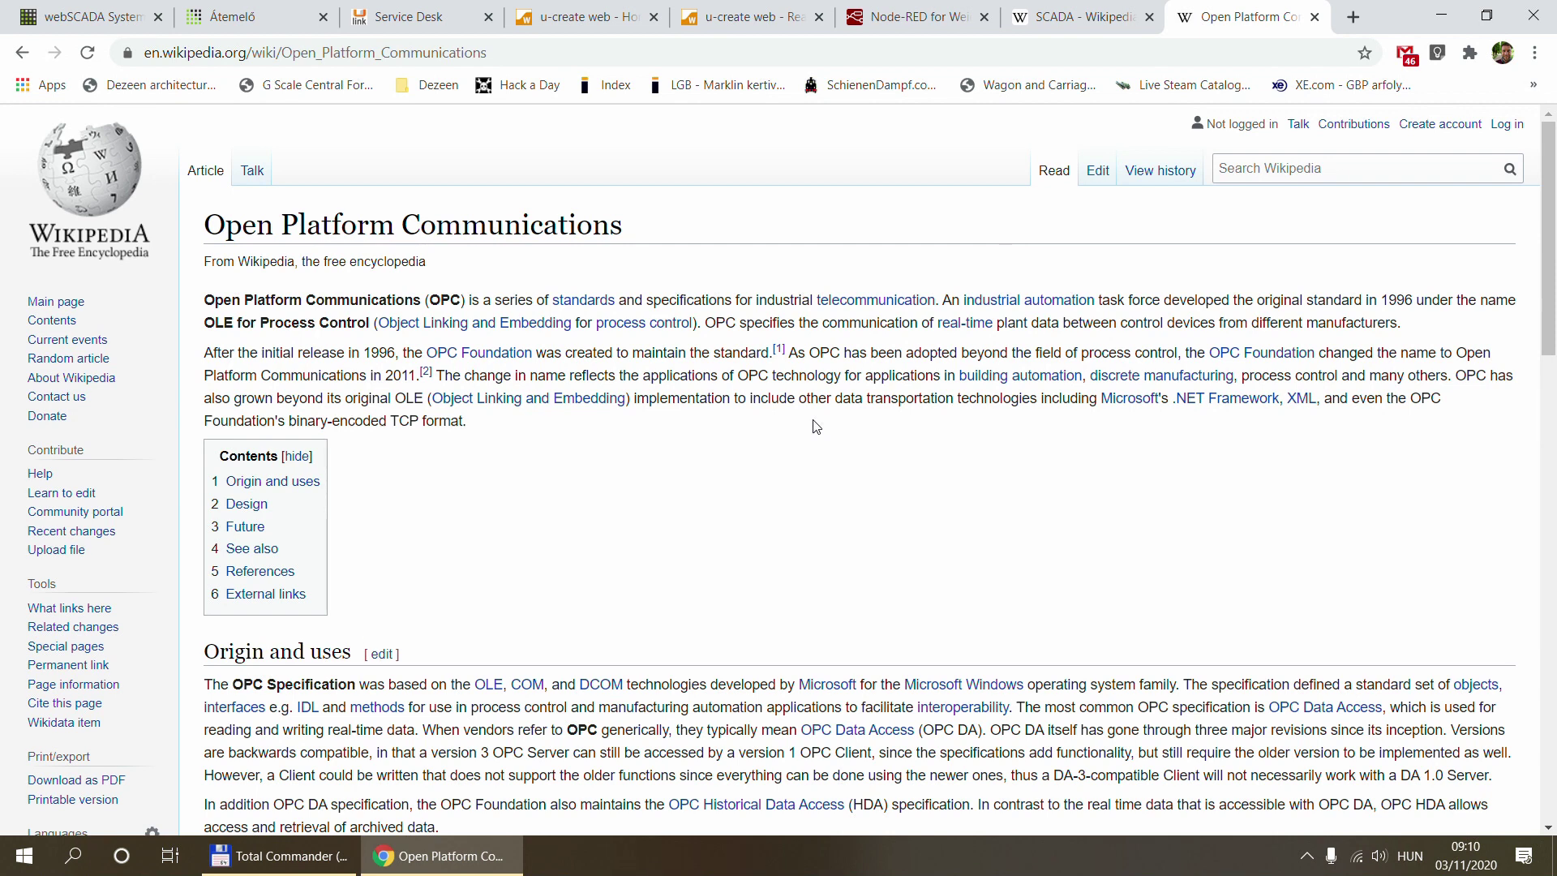
Look at the webSCADA products page and return to the 1. lift station screen.
key("ctrl+1")
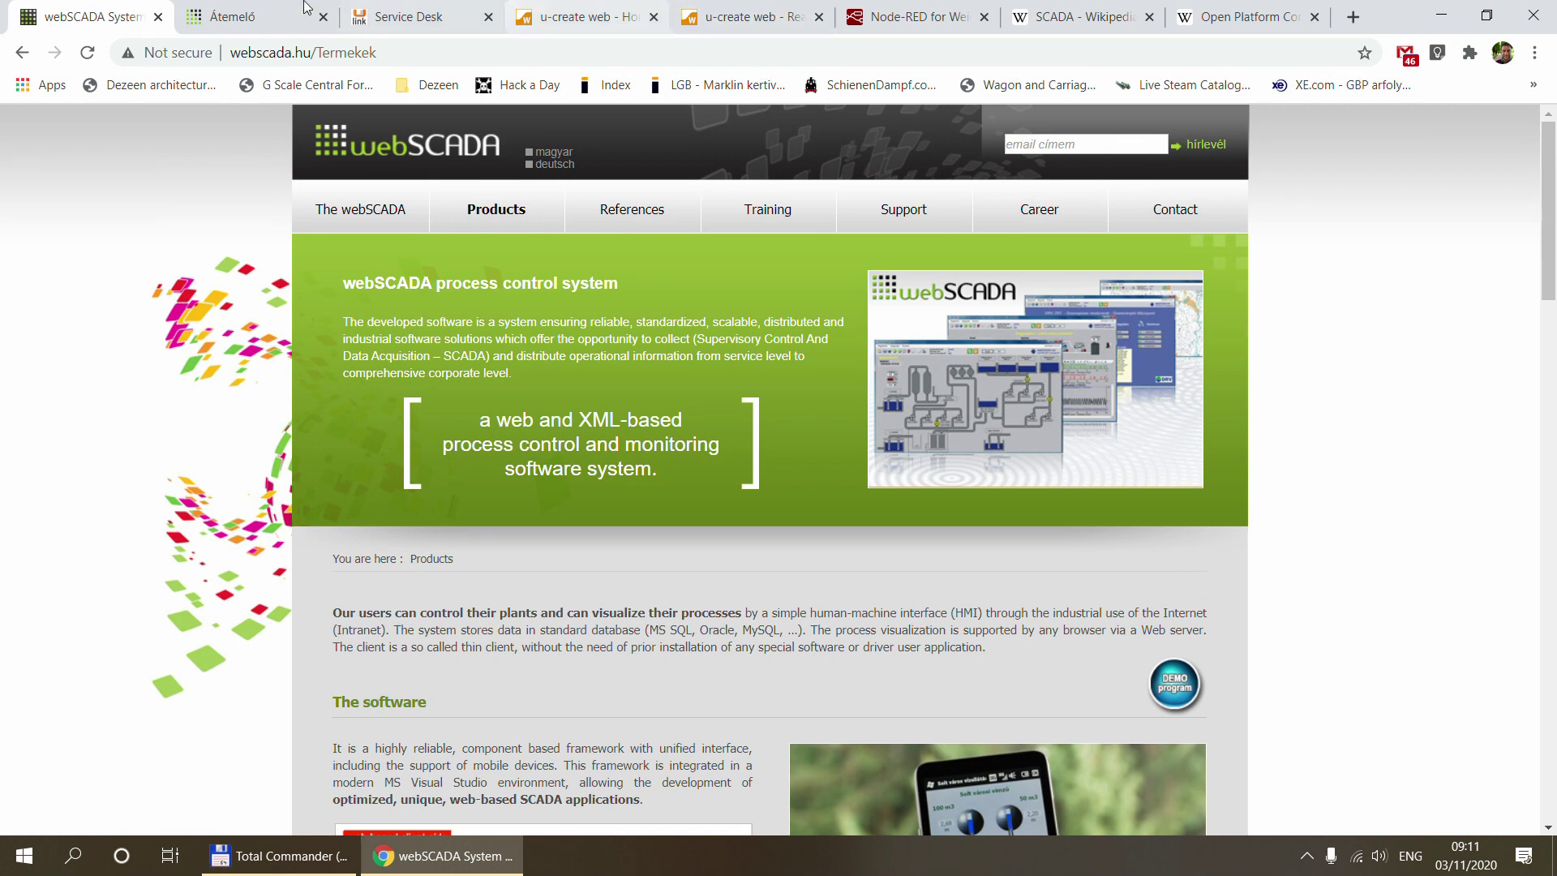
left_click(235, 17)
key("ctrl+1")
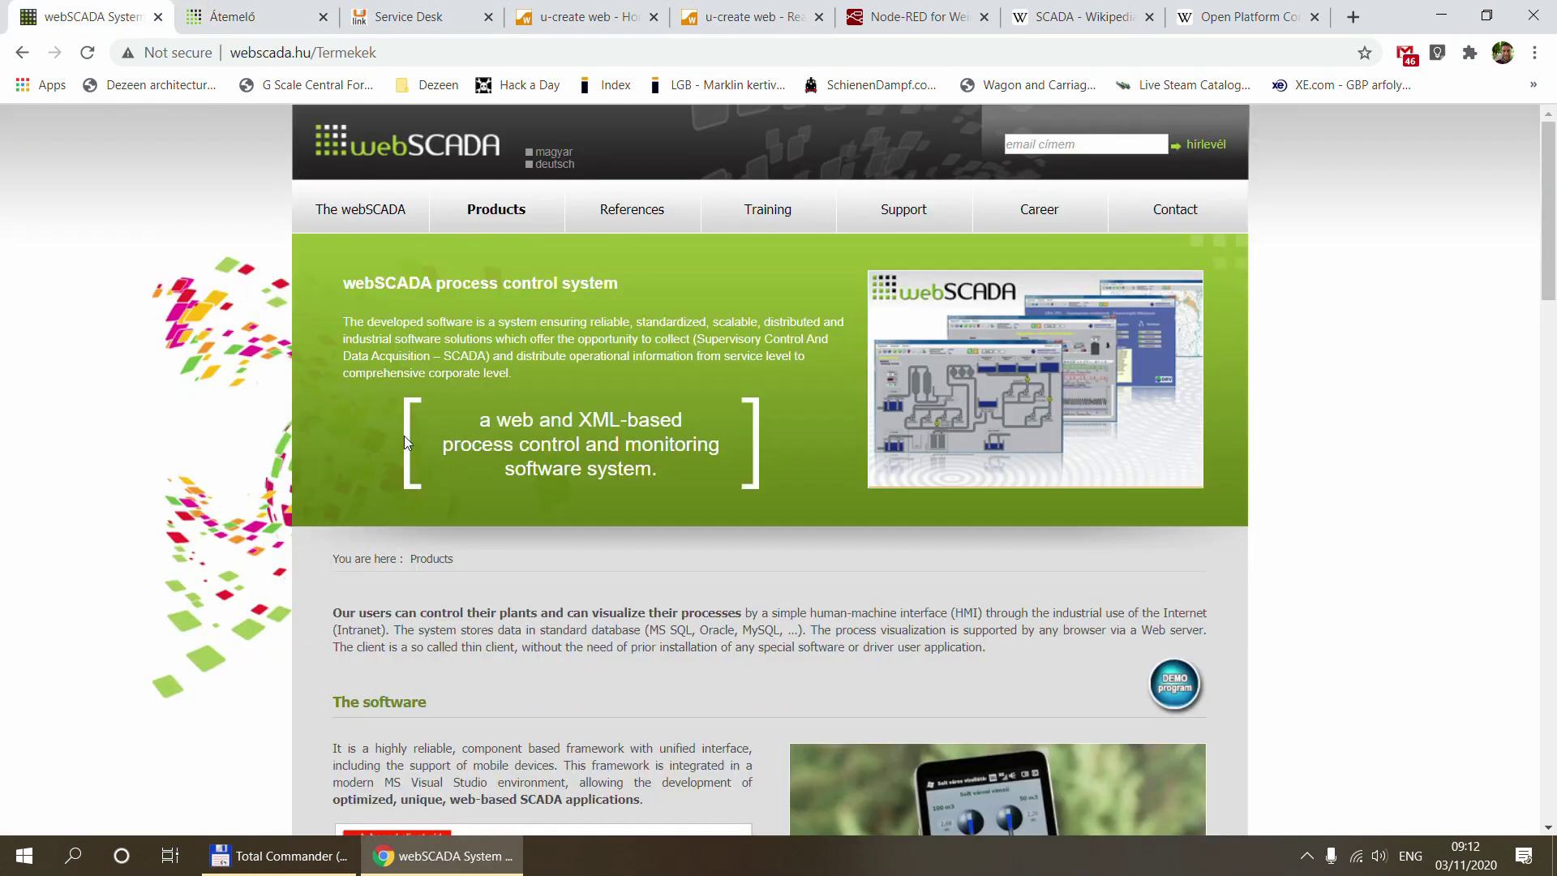
left_click(219, 11)
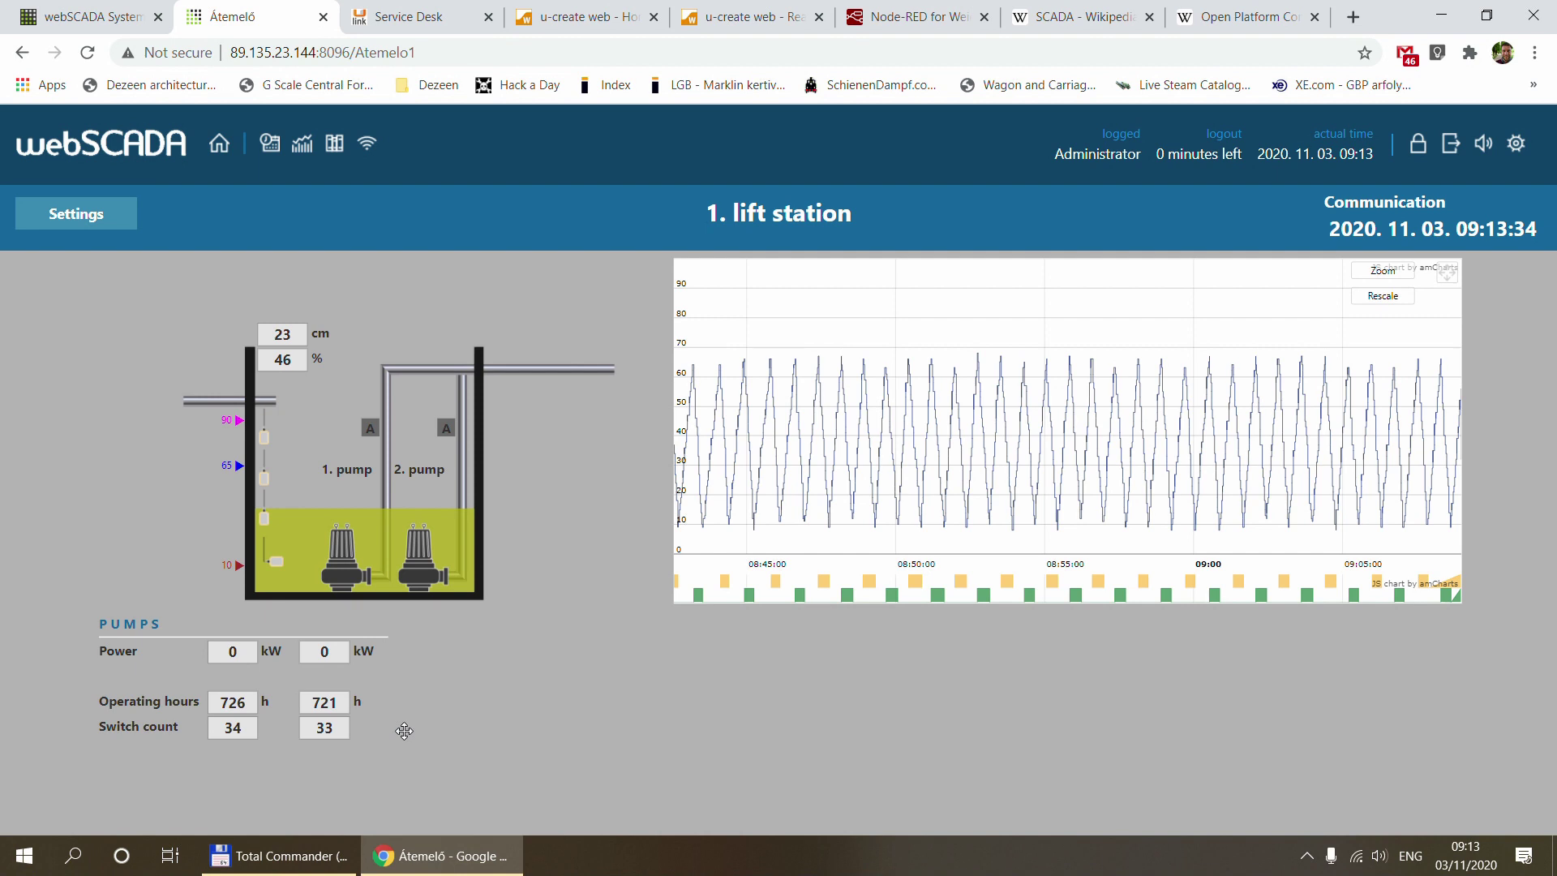
Compare the Node-RED Simulation flow with the pumps and water level on the lift station screen.
key("ctrl+6")
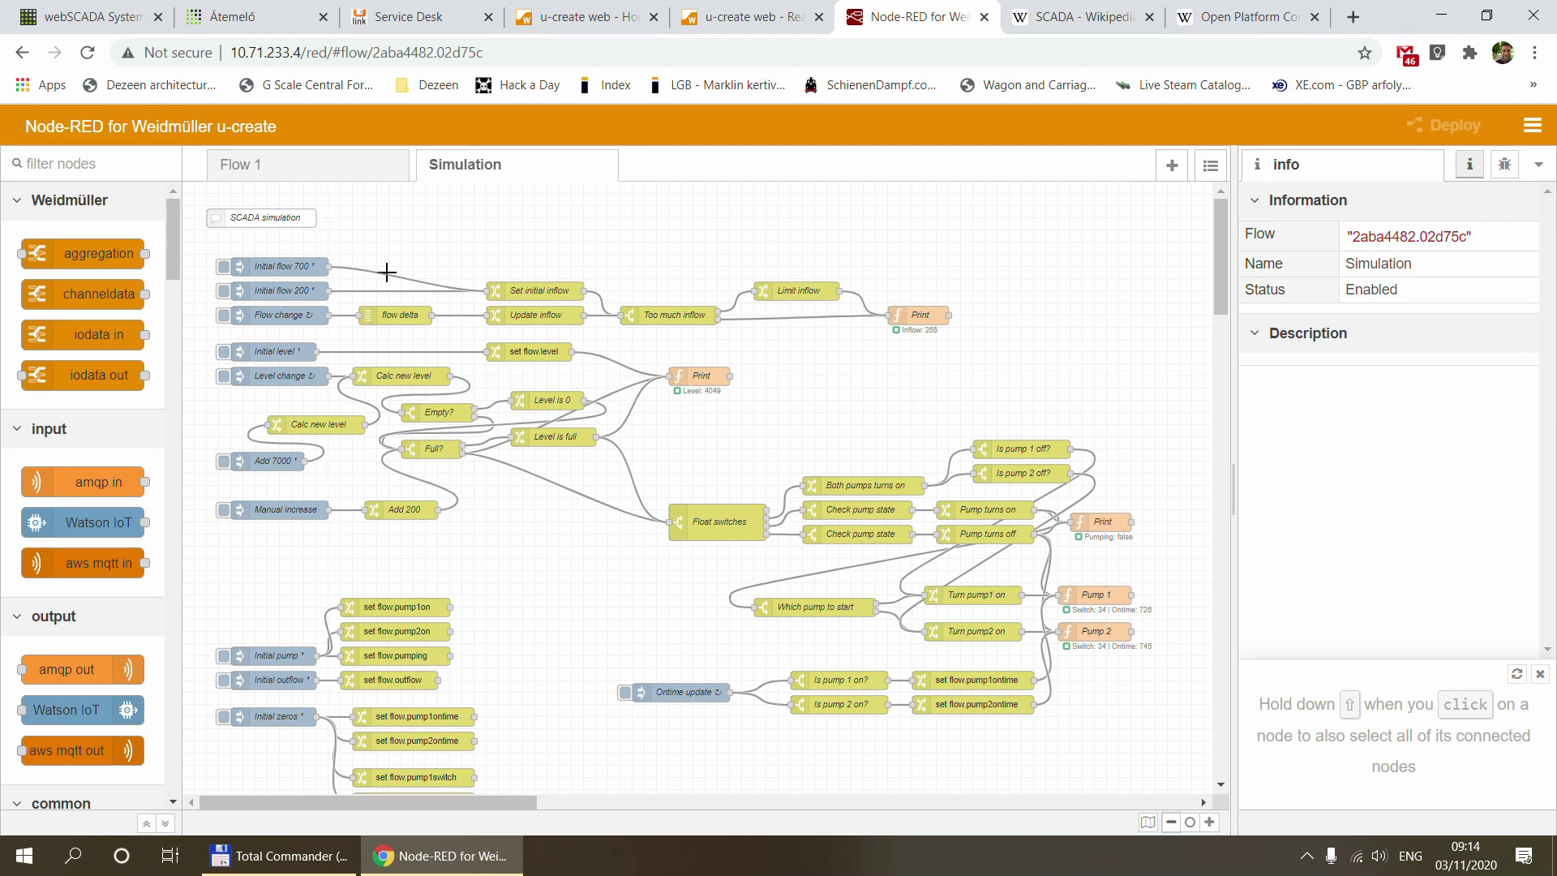
left_click(270, 14)
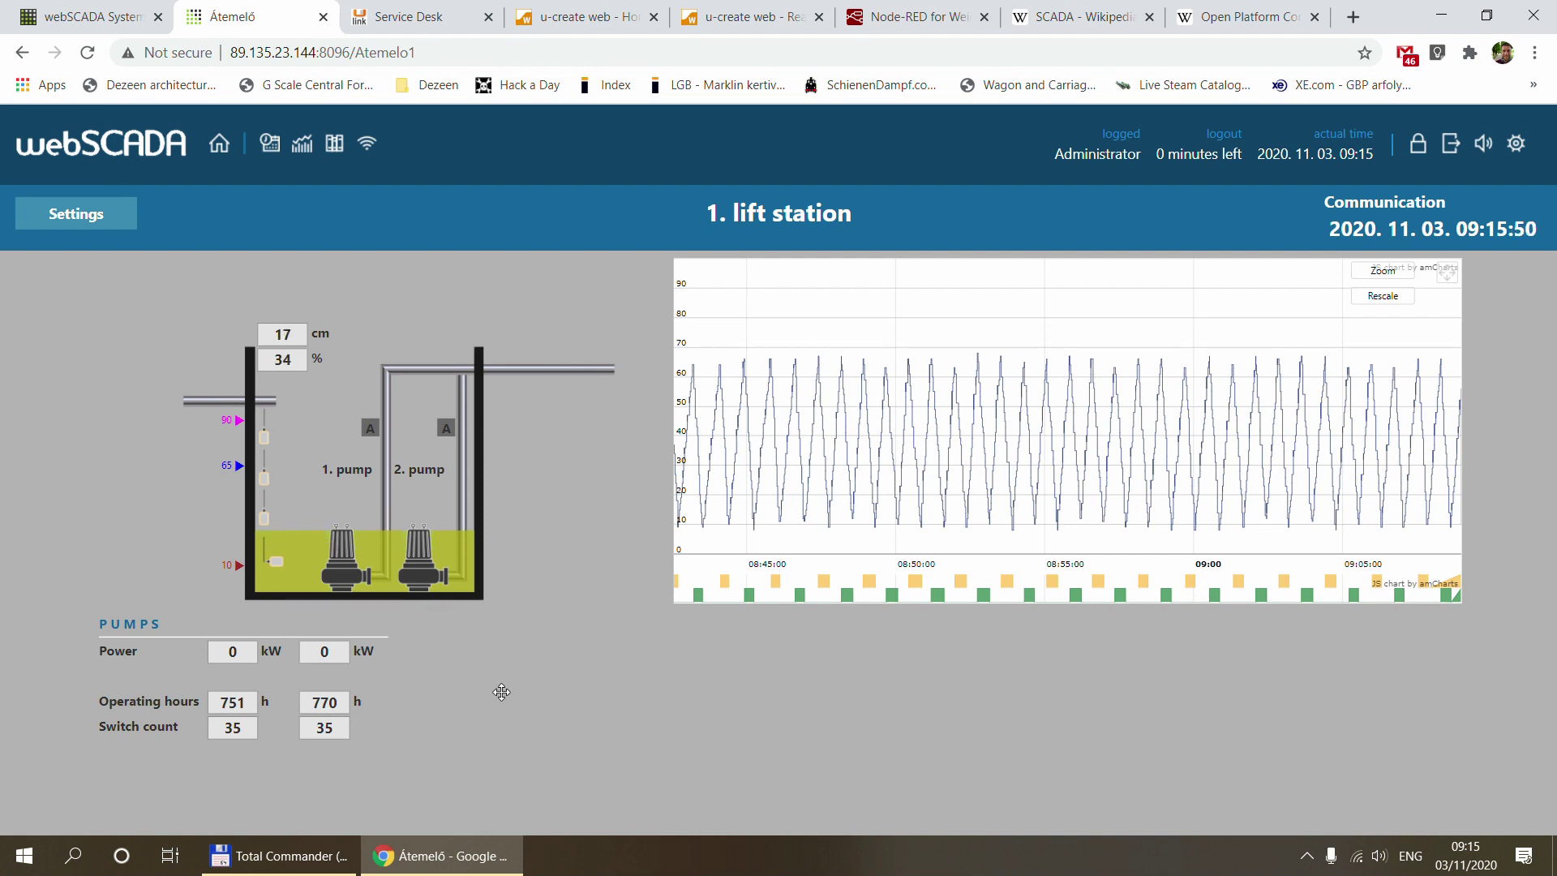
left_click(912, 16)
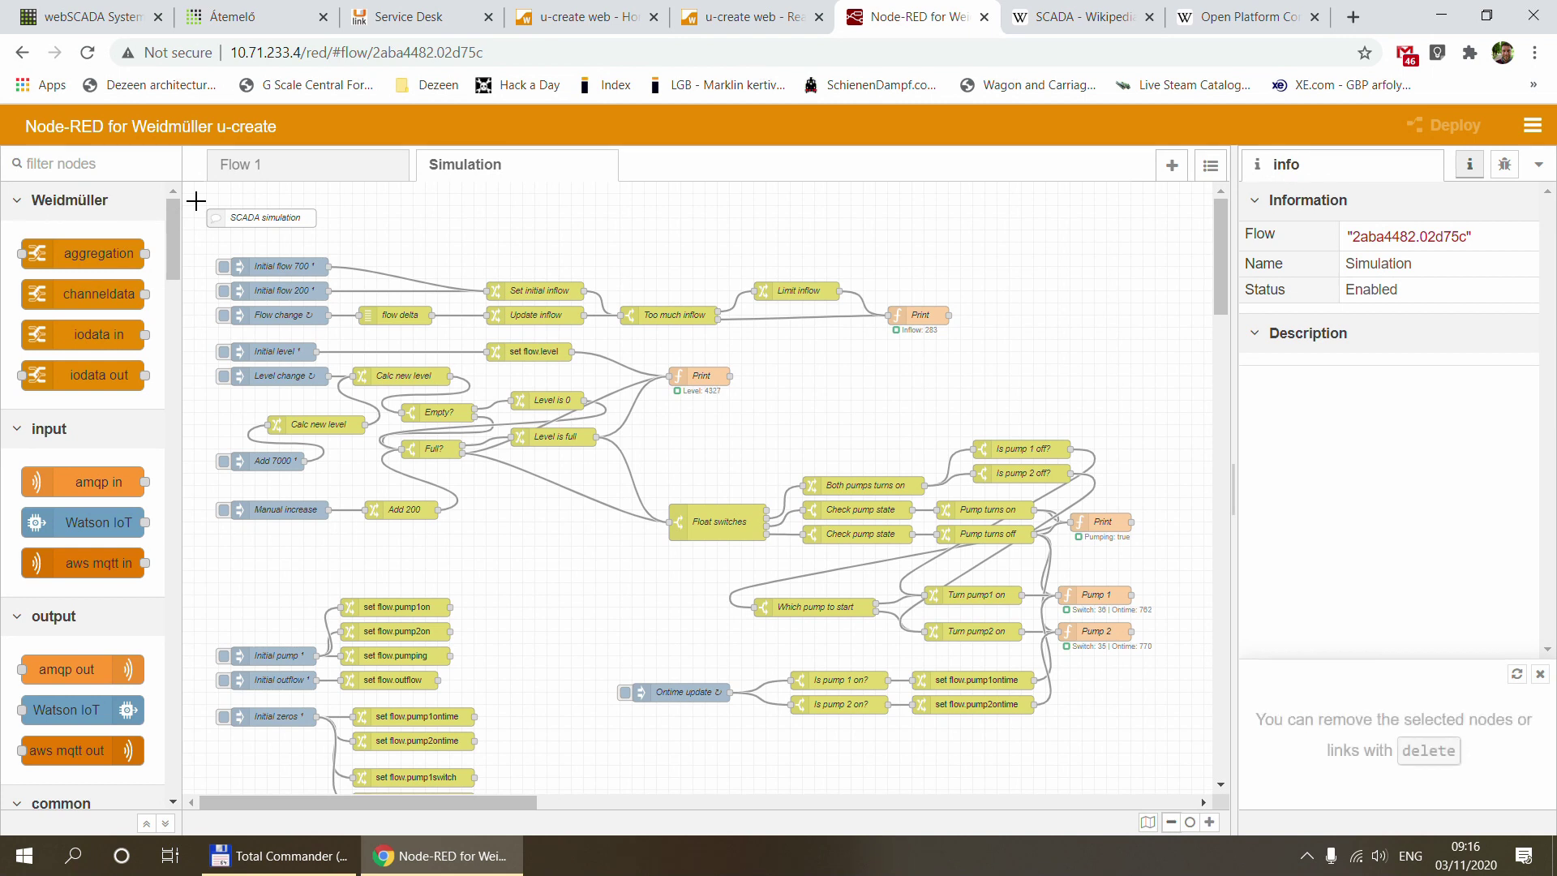
Inspect the function code of the Print node at the end of the inflow branch, leaving it unedited.
left_click_drag(193, 195, 1178, 800)
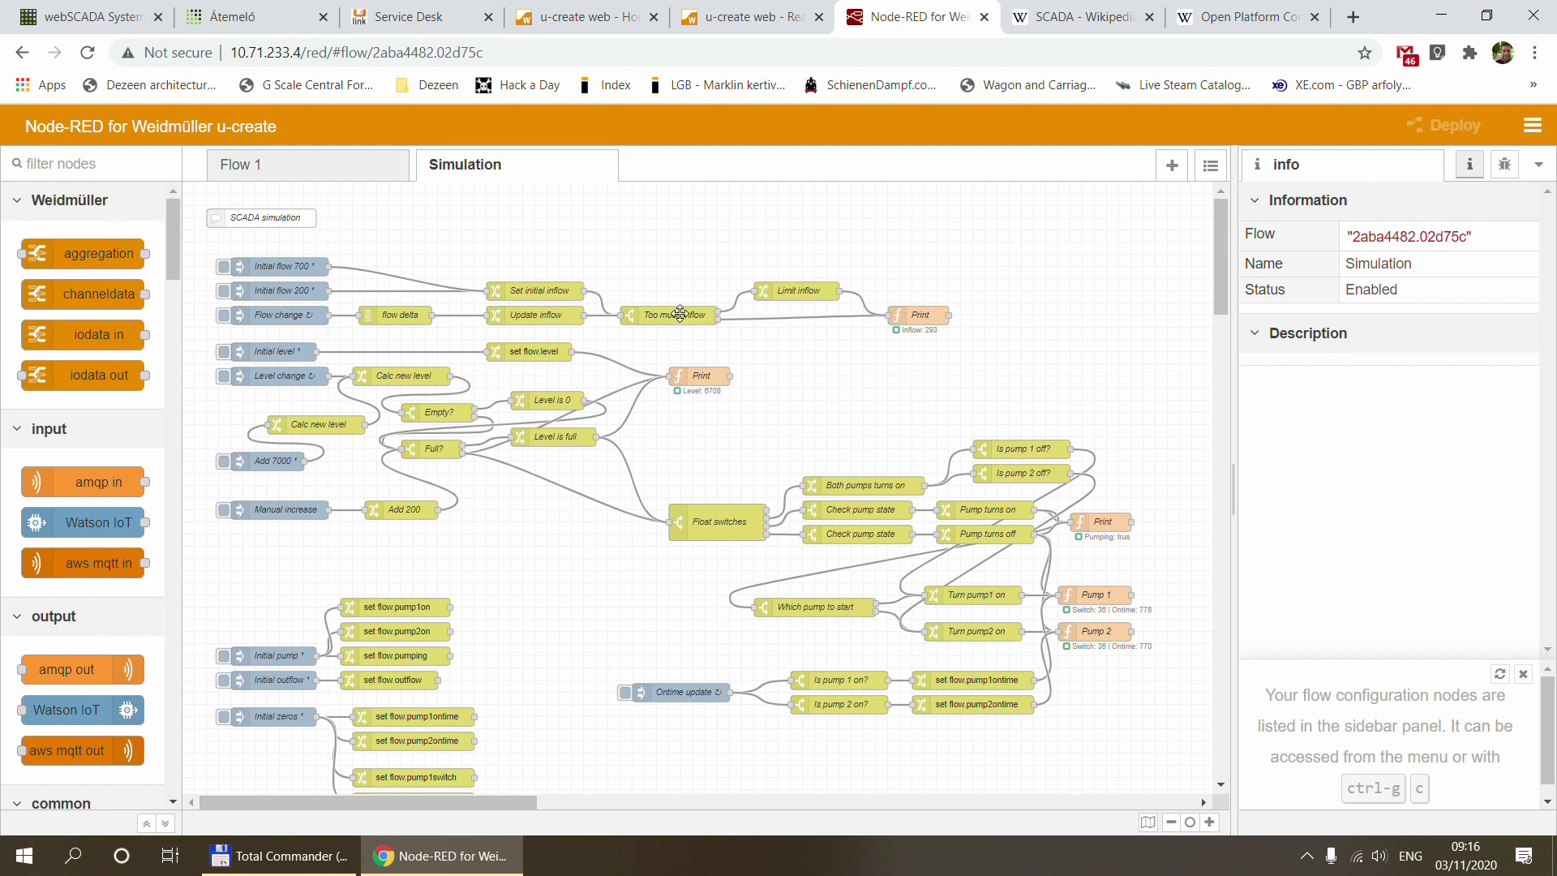
double_click(919, 316)
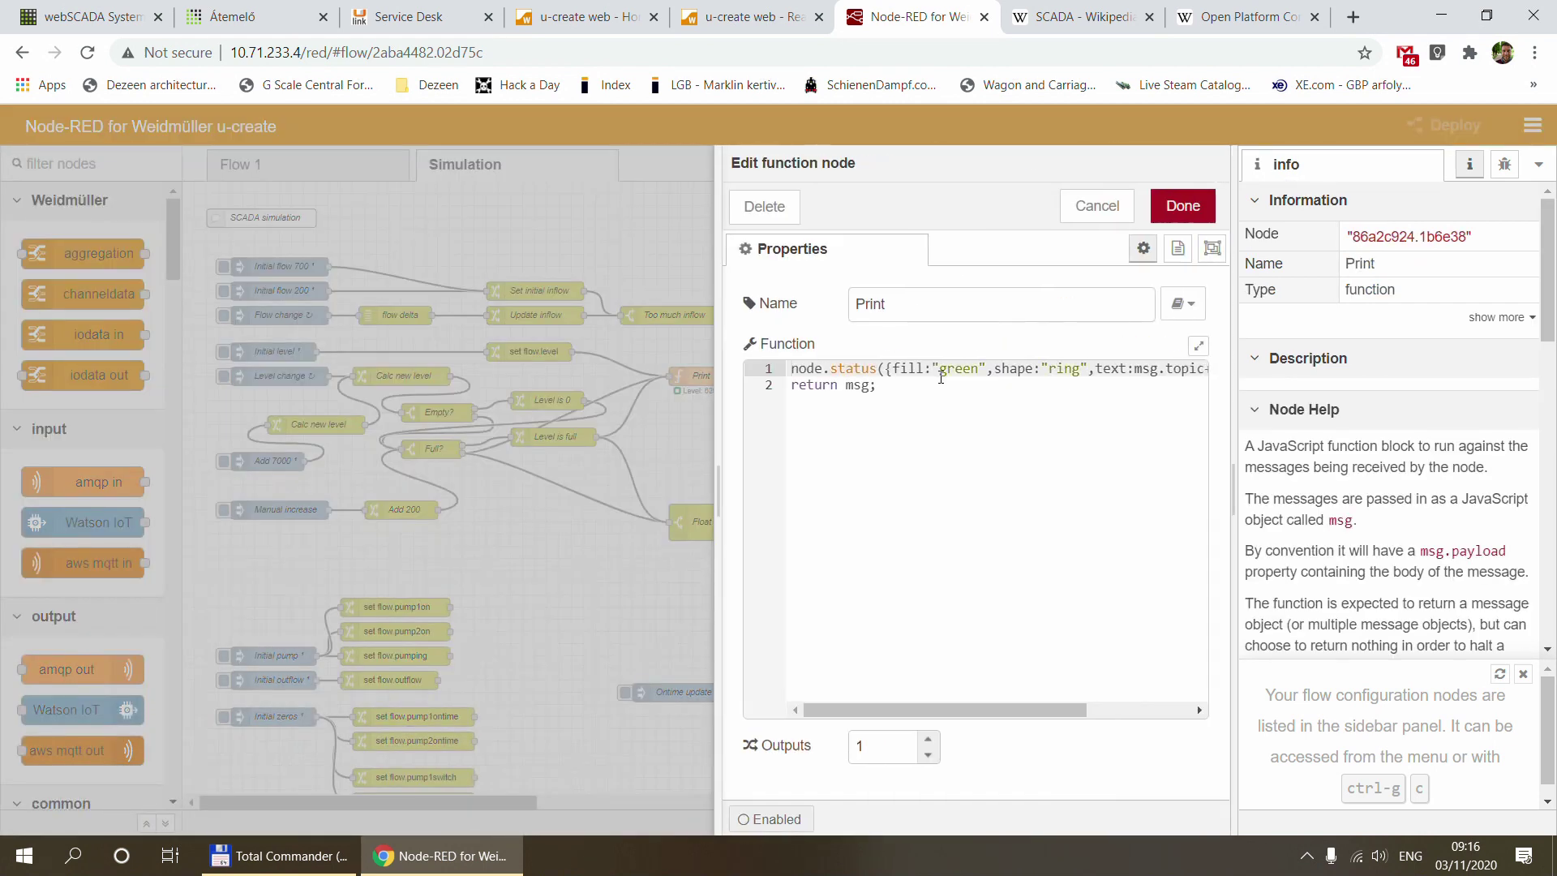
left_click(1092, 206)
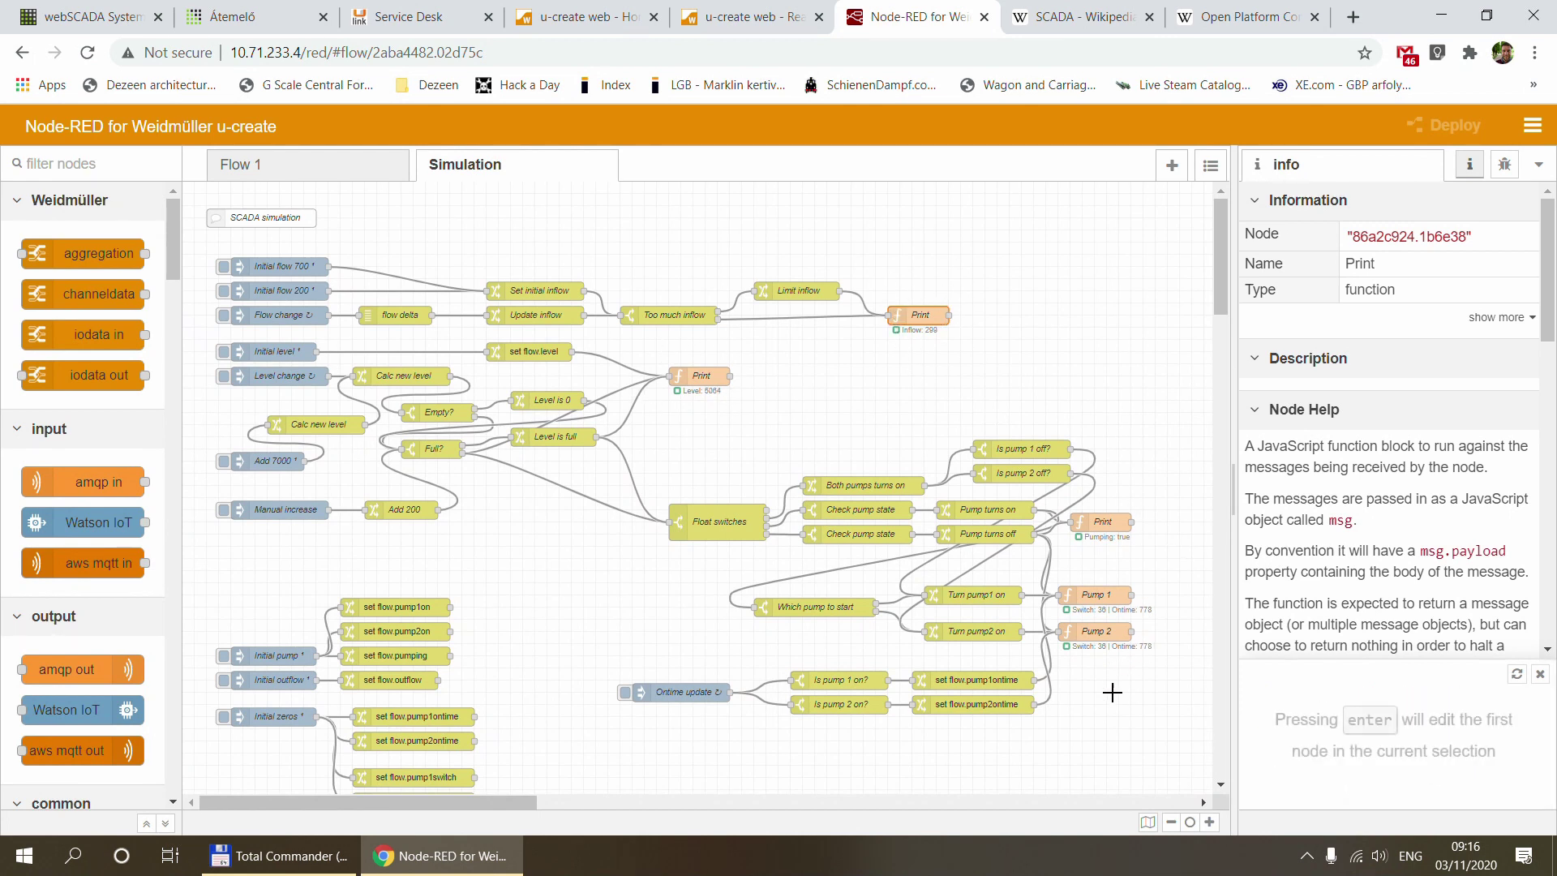
Show the context data and refresh the flow variables twice to examine the simulation's stored values.
left_click(1538, 164)
left_click(1411, 281)
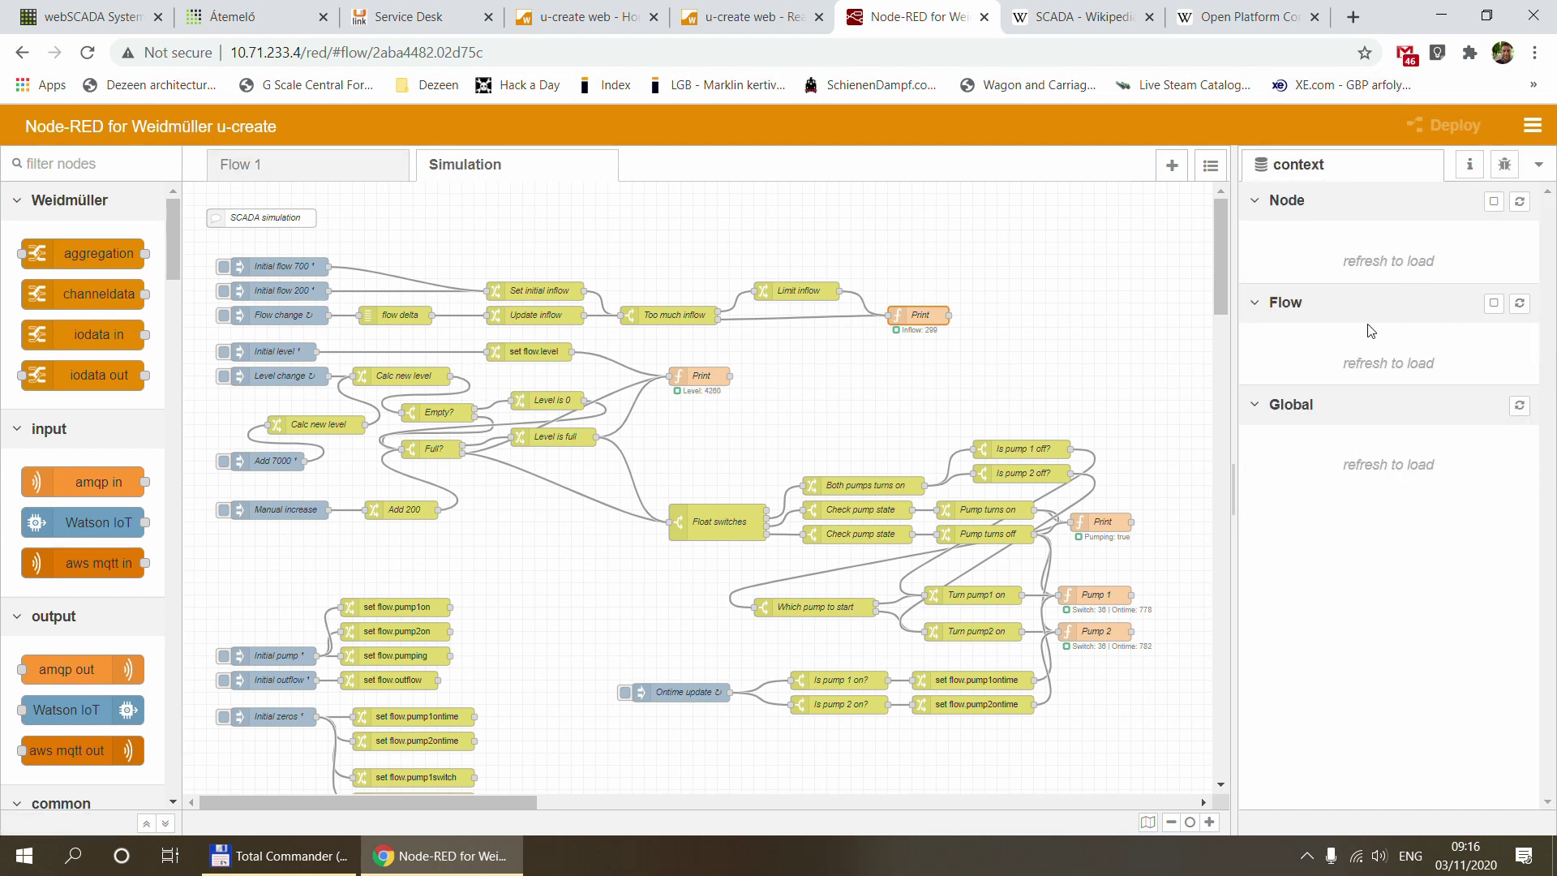
left_click(1518, 306)
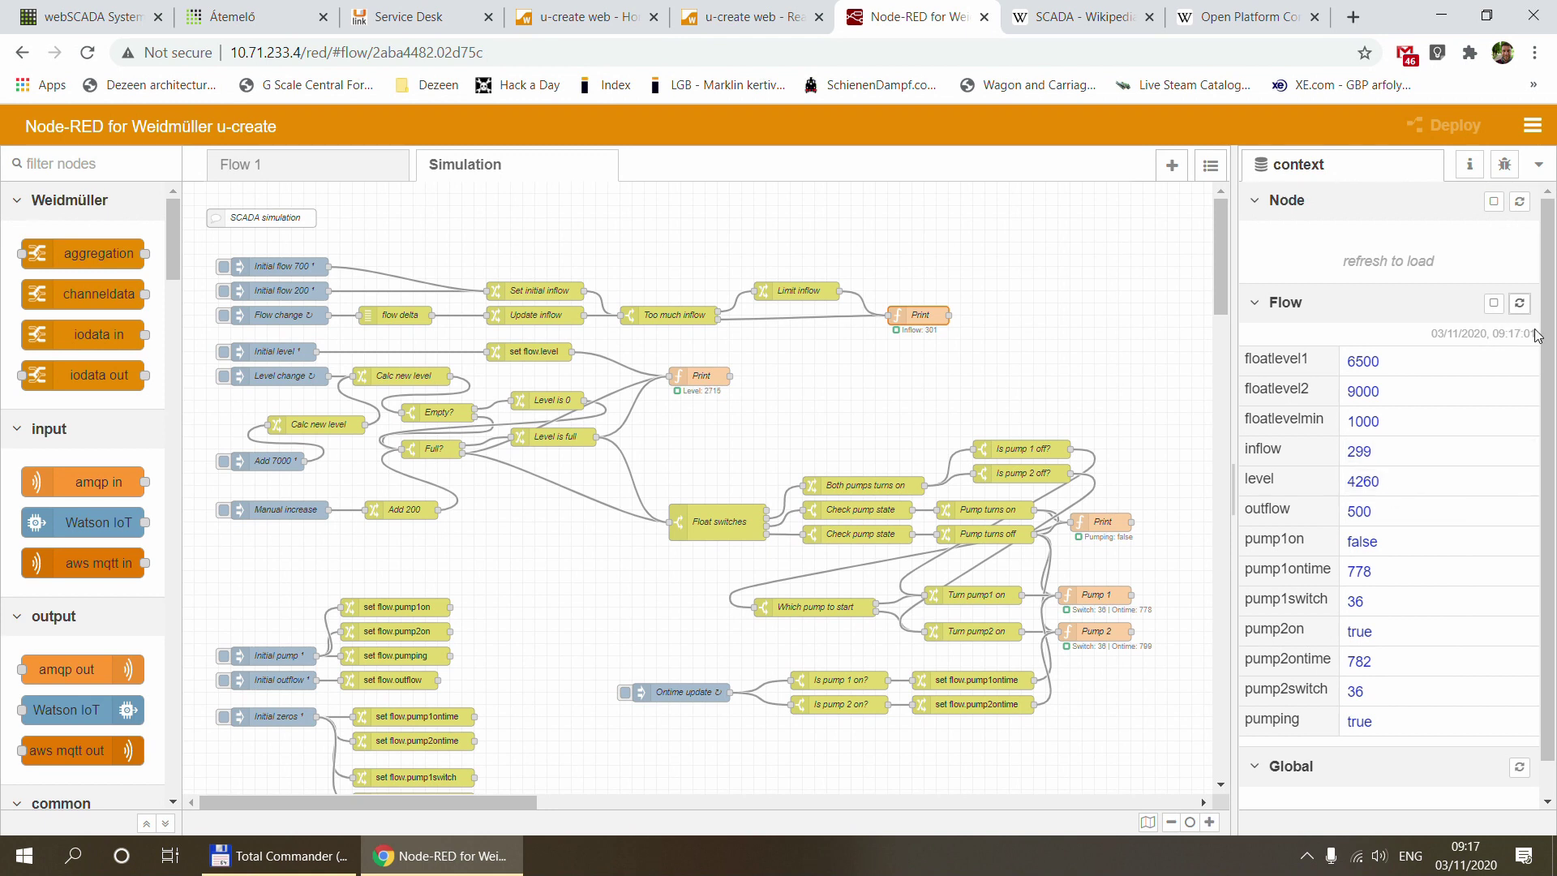
left_click(1519, 303)
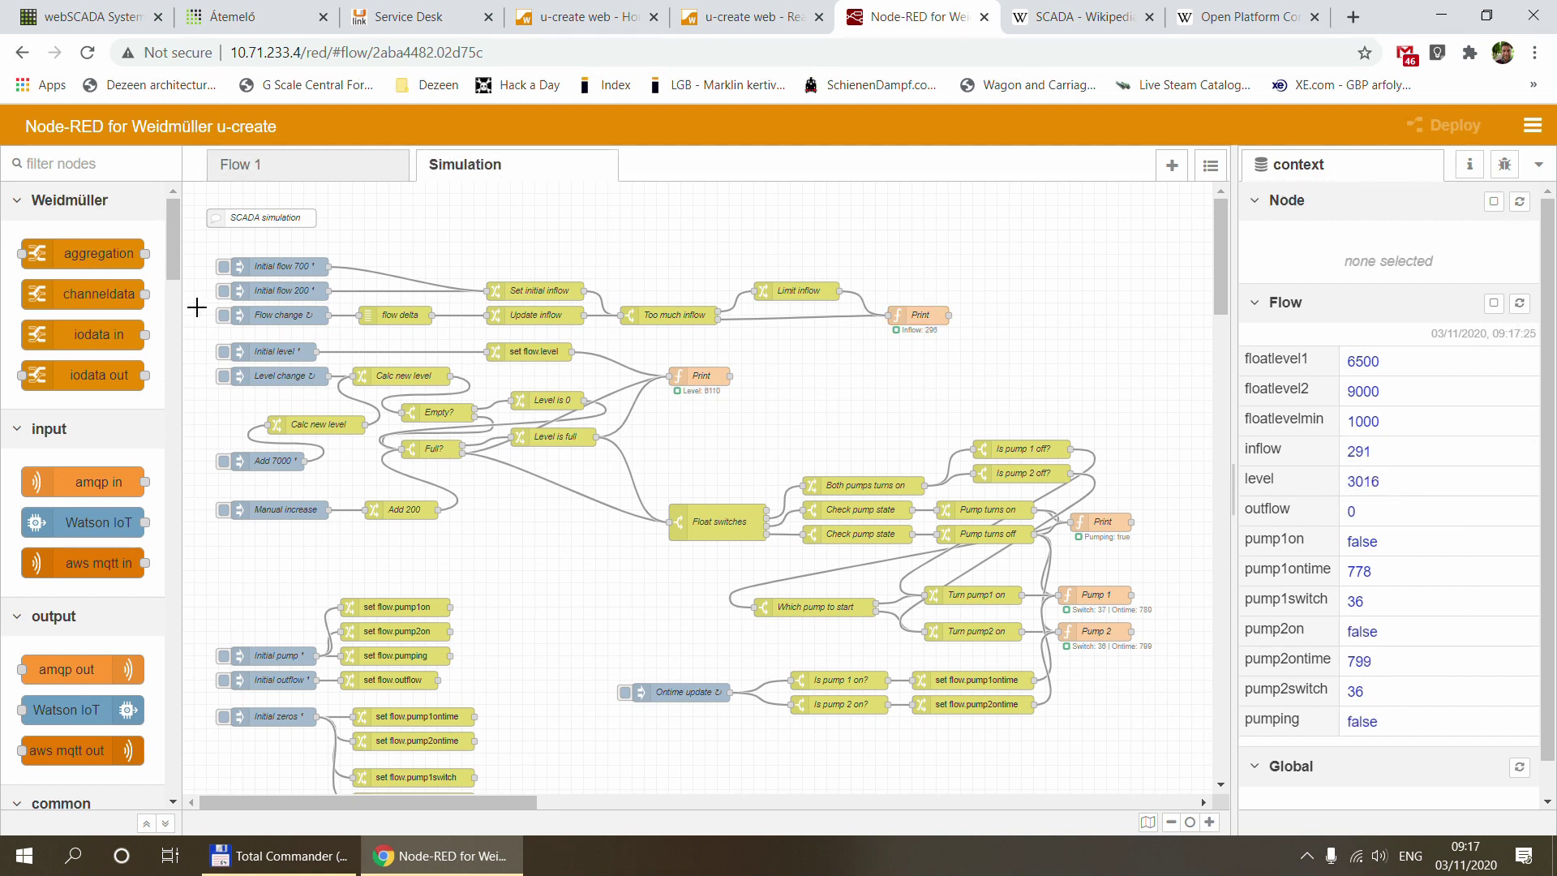
Select the Flow change node row up to its Print node, and the Level change inject node.
mouse_move(203, 303)
left_mouse_down()
mouse_move(374, 338)
mouse_move(961, 333)
left_mouse_up()
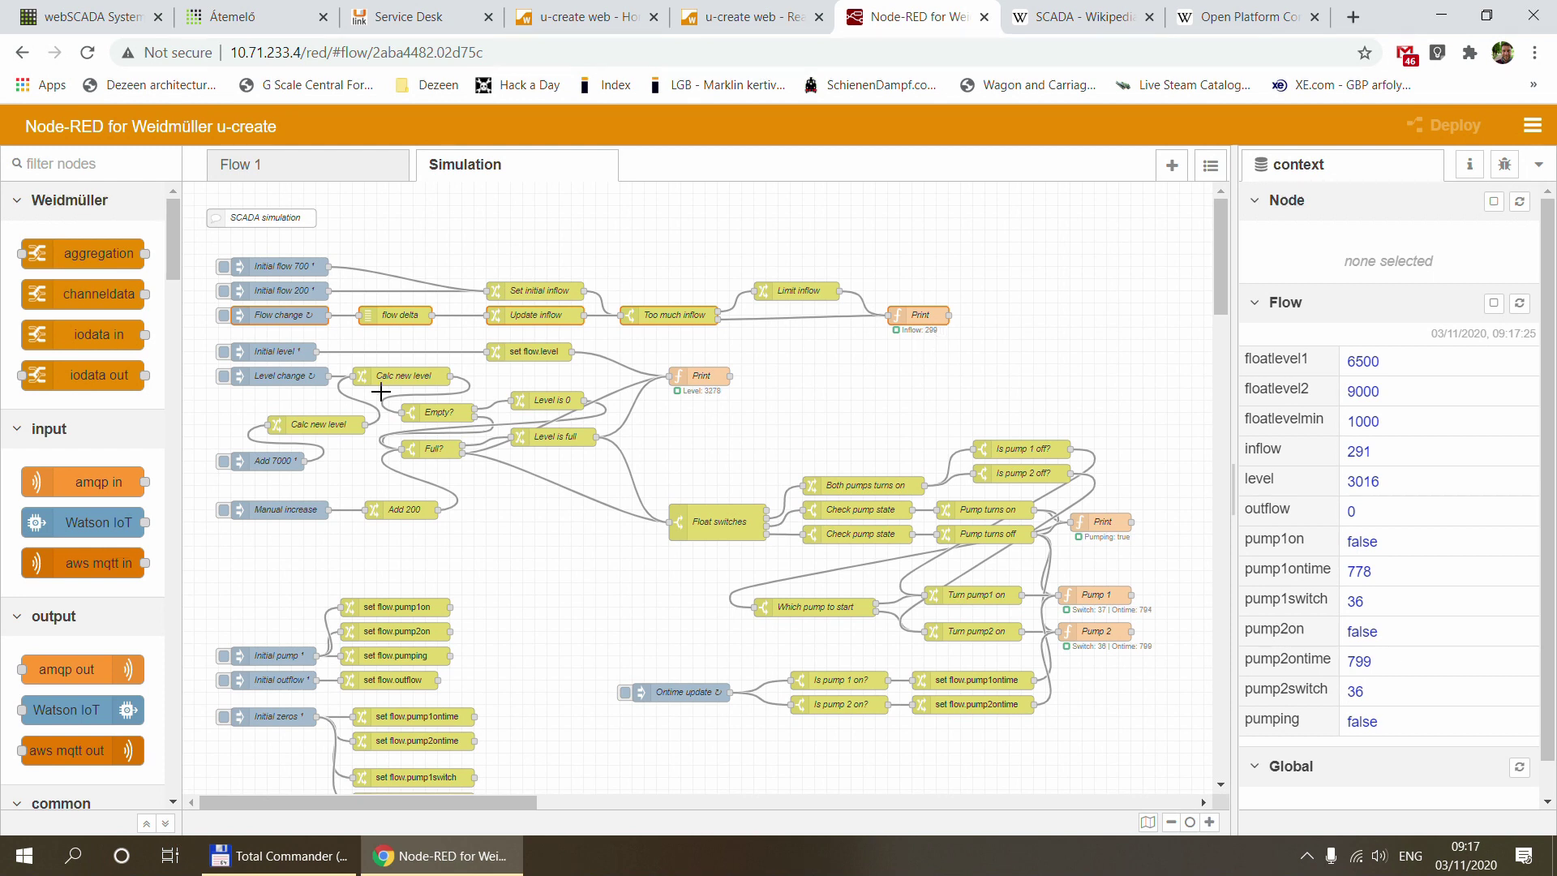
left_click_drag(197, 364, 343, 397)
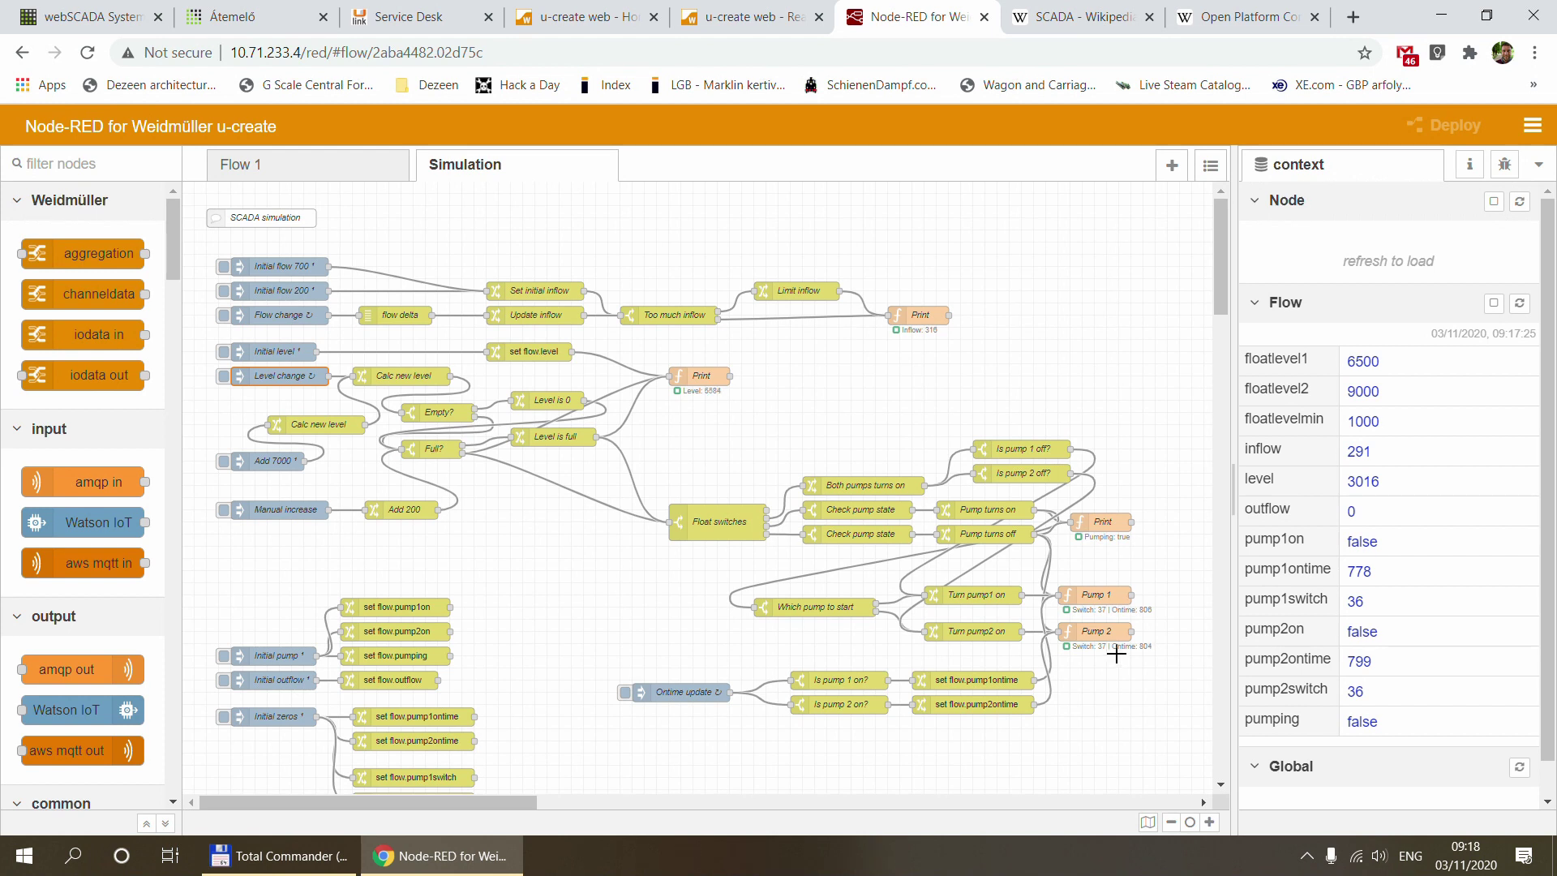
Trigger the Add 7000 inject node in the Simulation flow and check the lift station screen before and after.
left_click(243, 16)
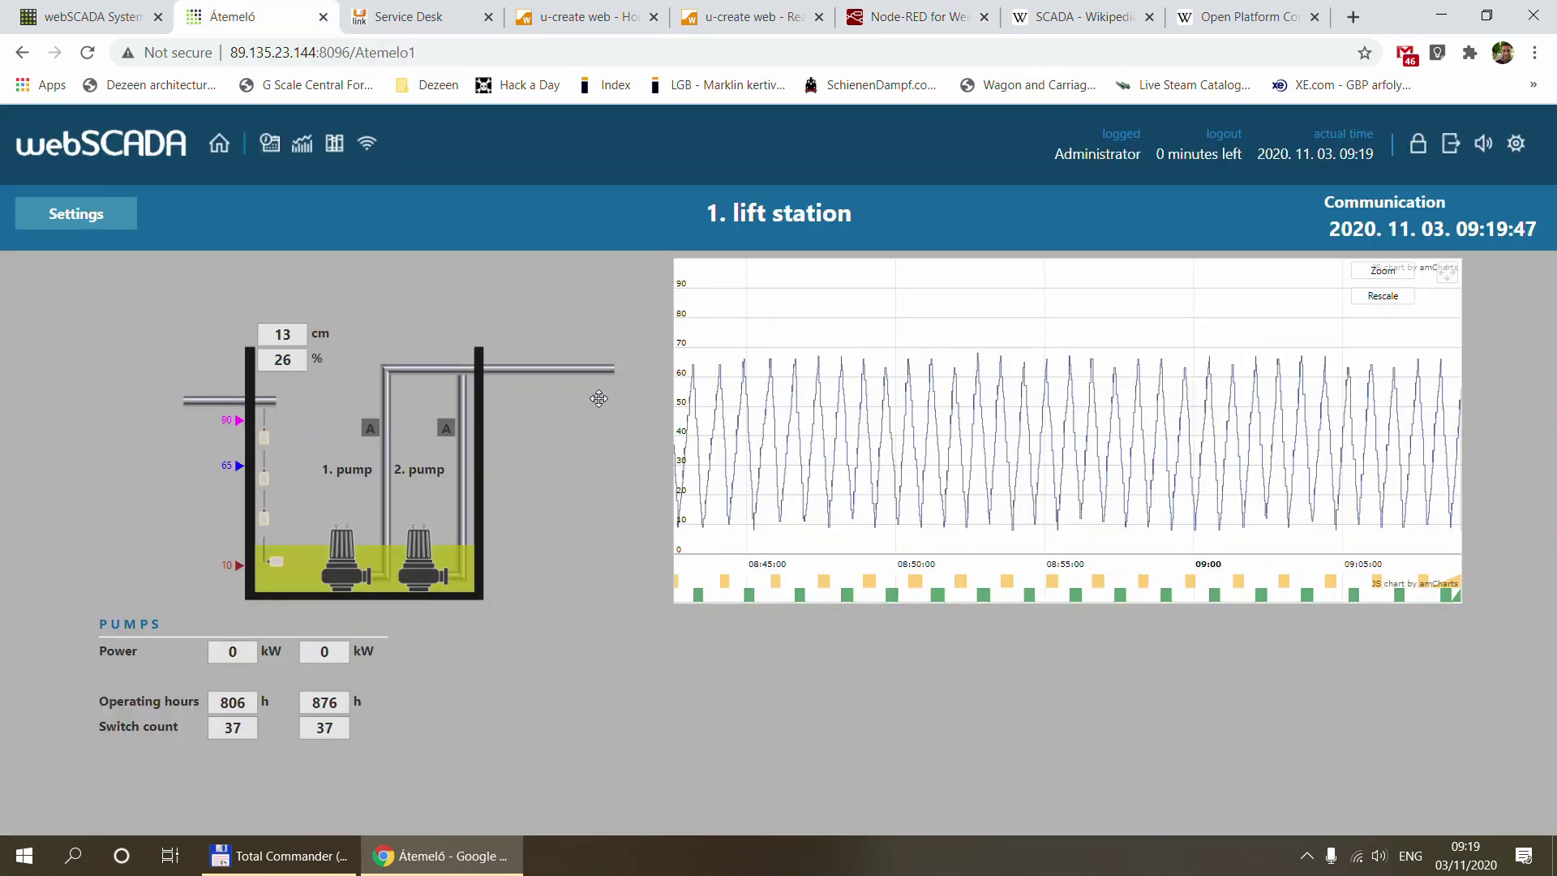
left_click(912, 16)
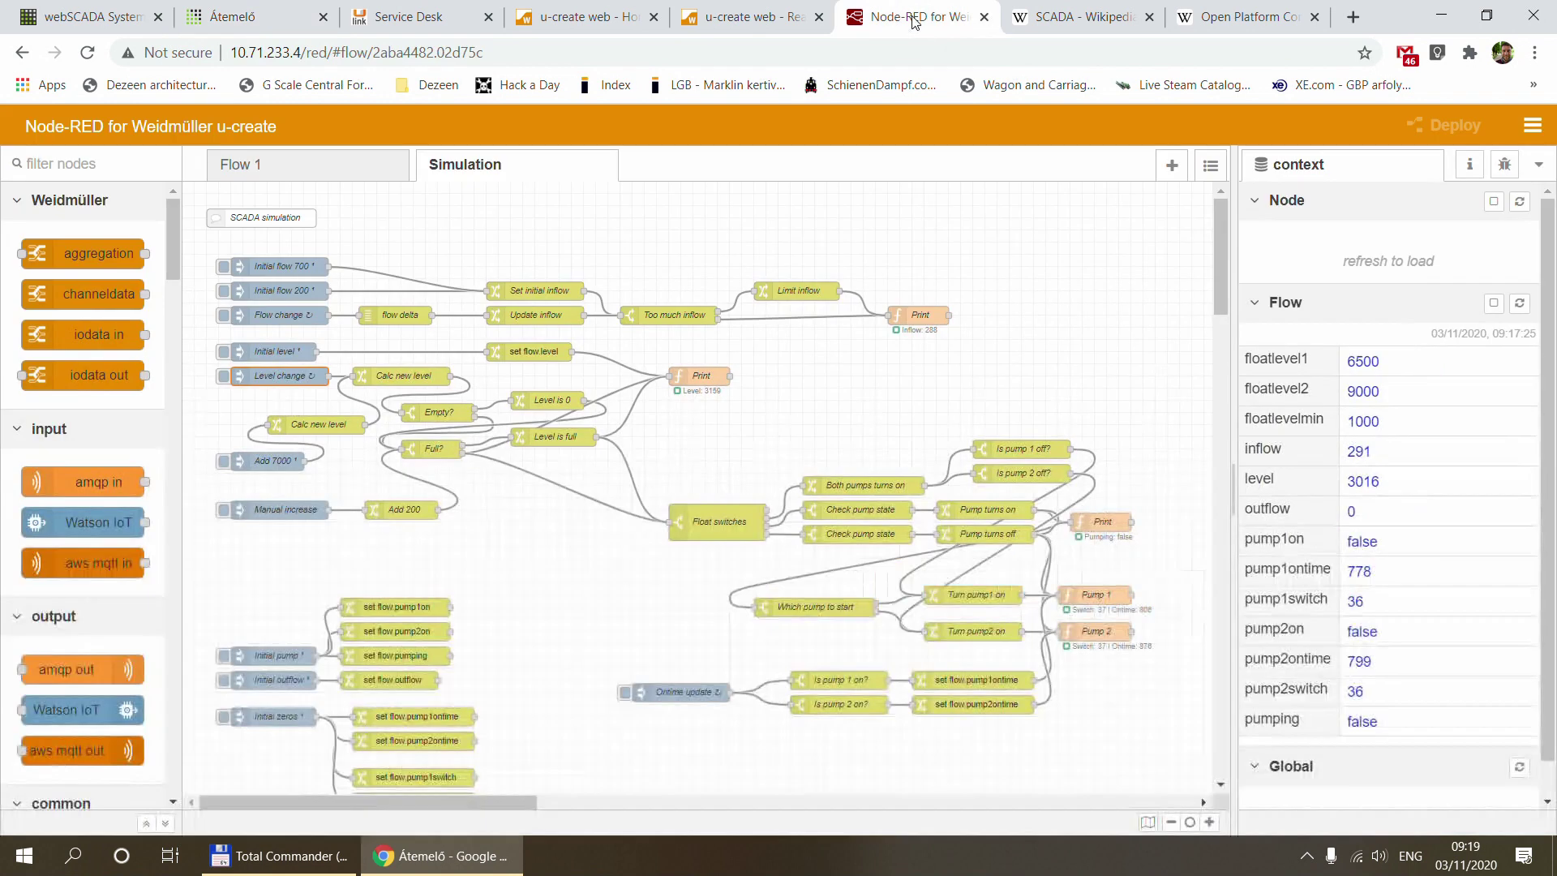
left_click(223, 462)
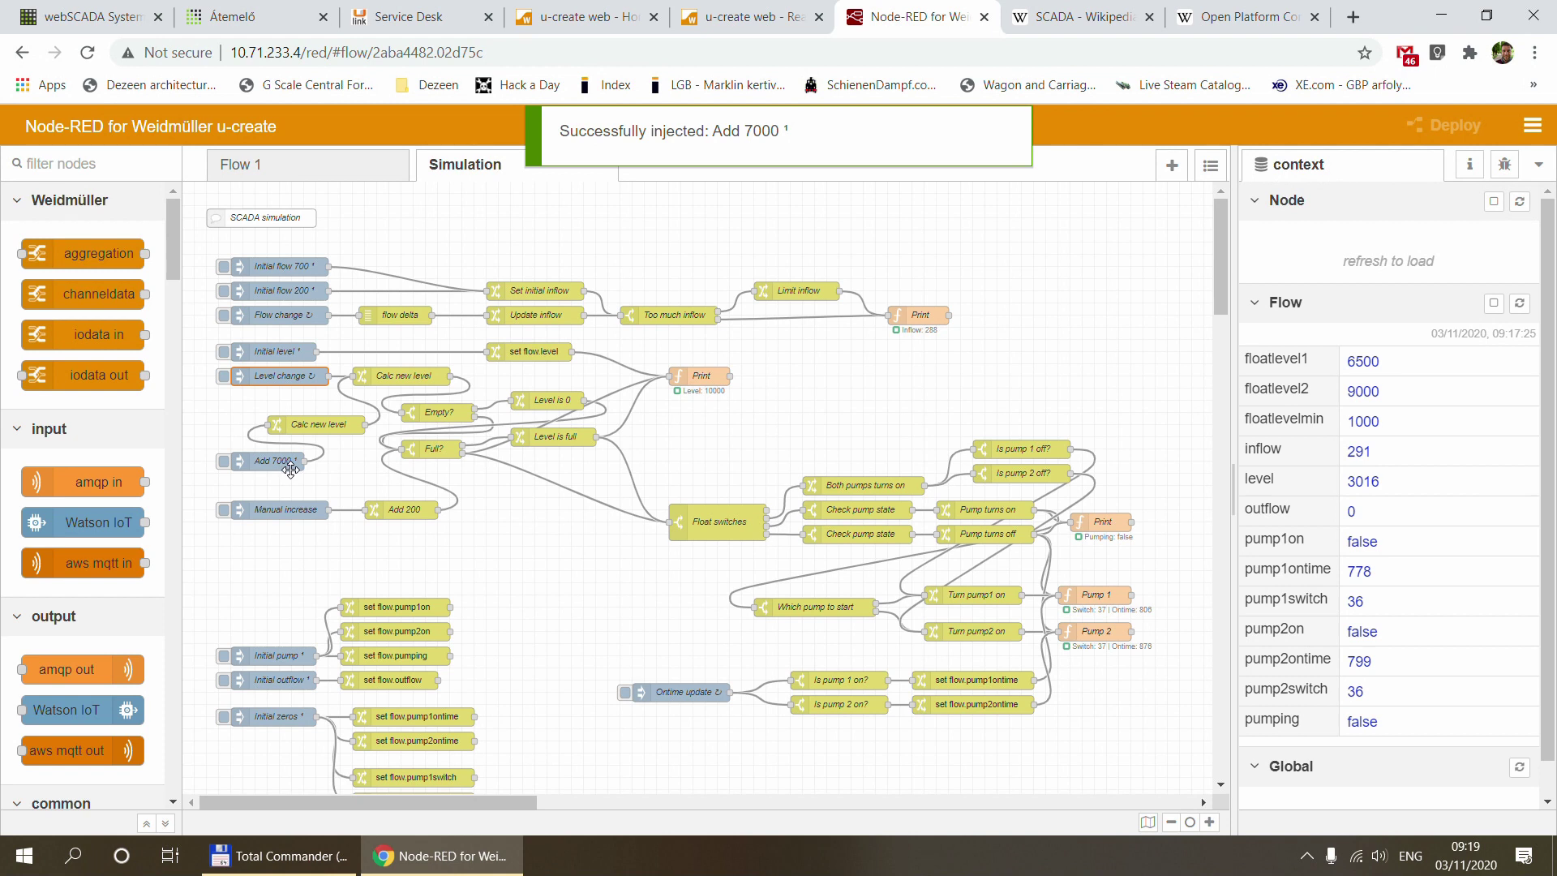
left_click(257, 10)
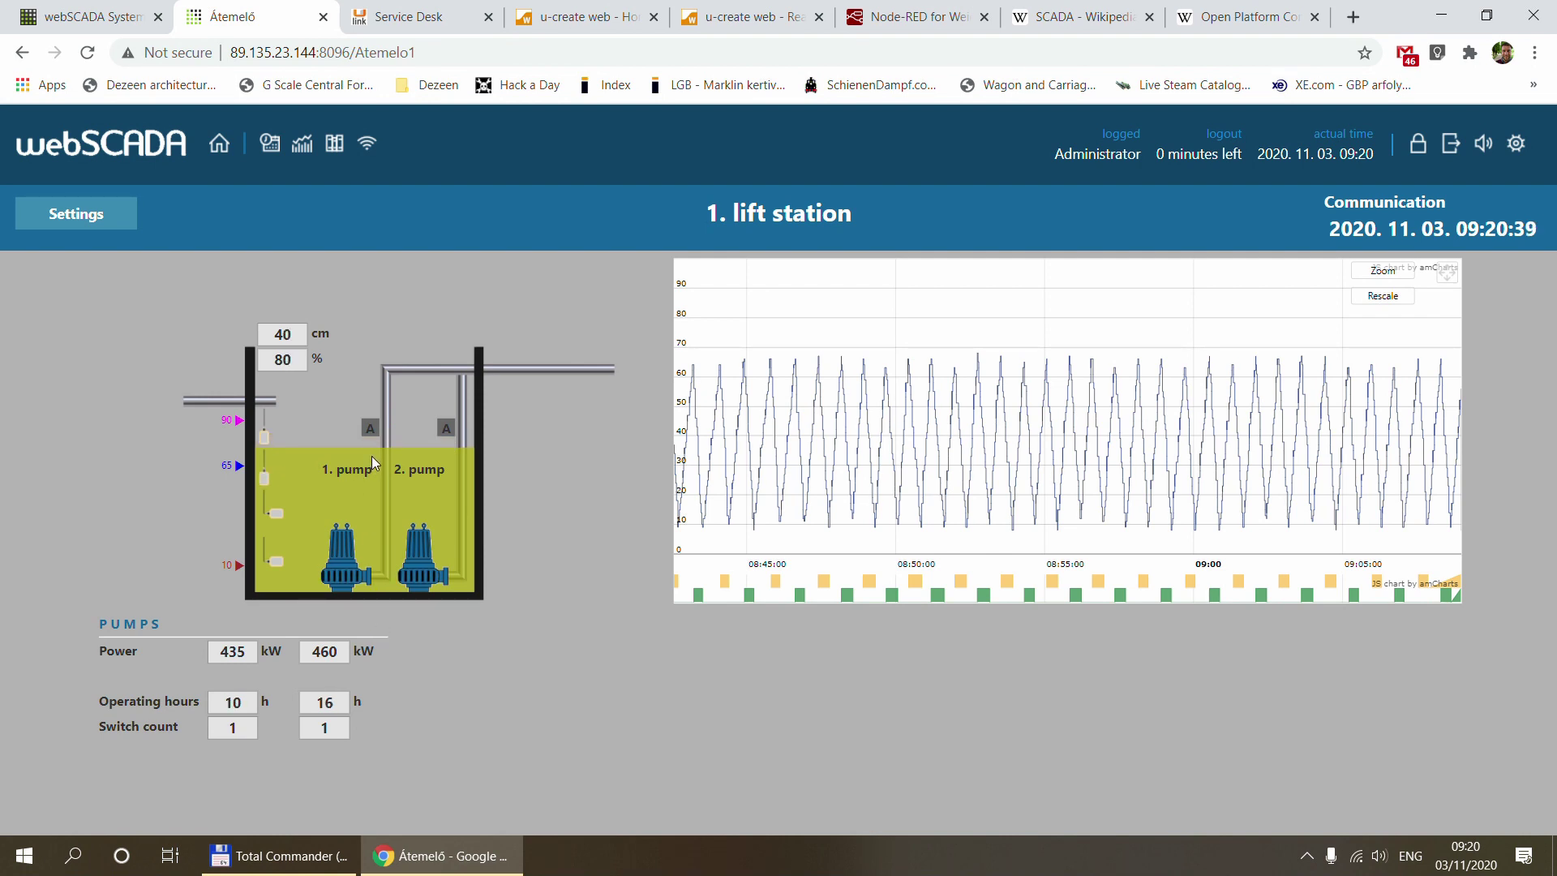
Examine the Simulation flow's OPC Update branch and the matching global variables of the real-time application.
key("ctrl+6")
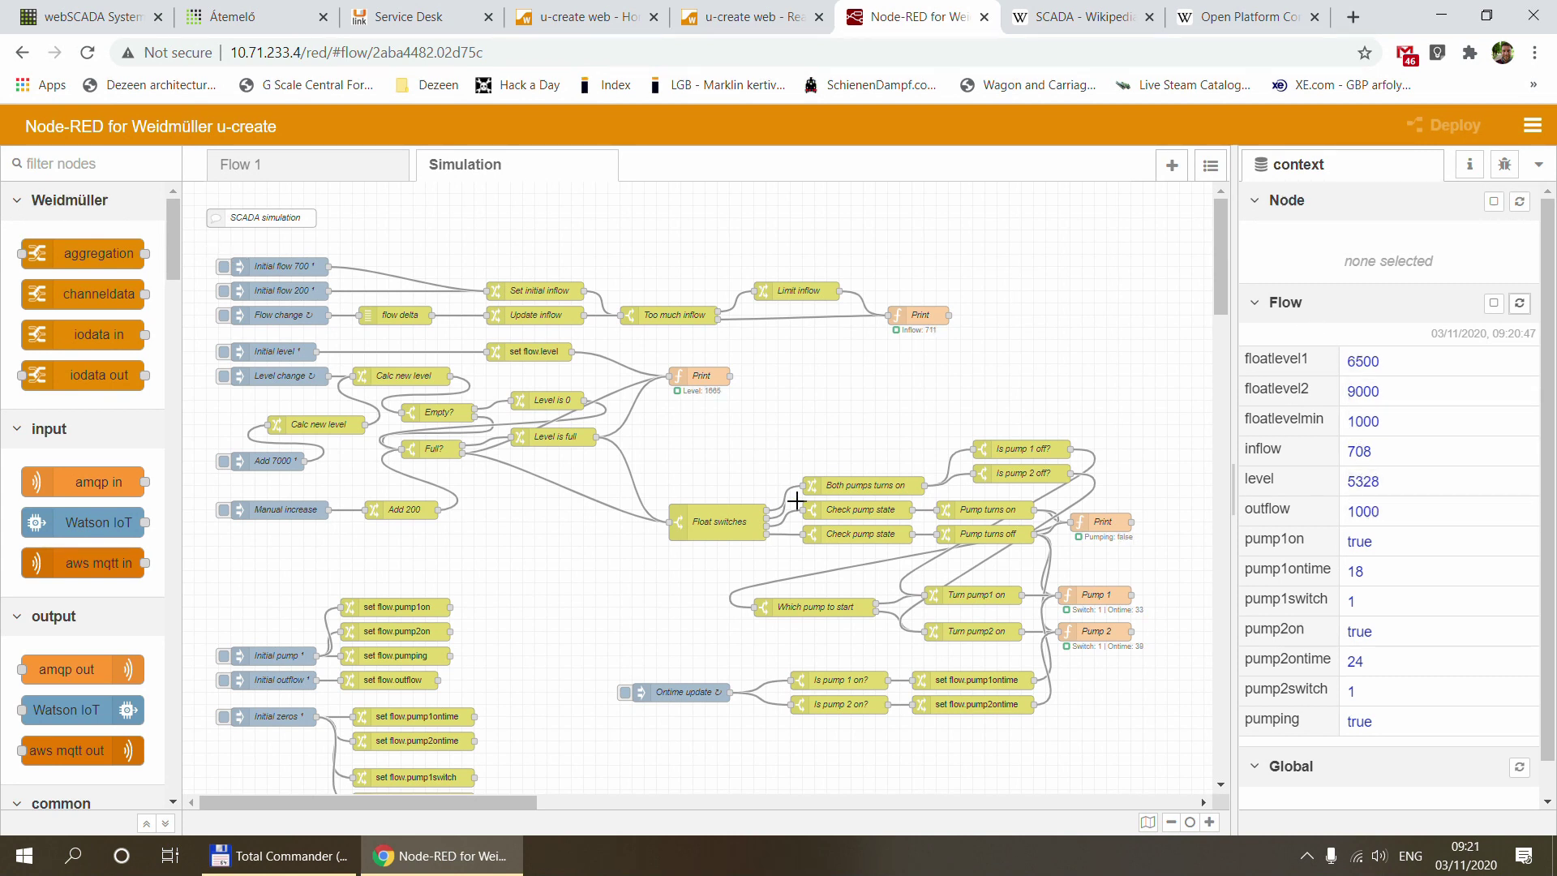
scroll(671, 537, "down", 5)
scroll(670, 537, "down", 2)
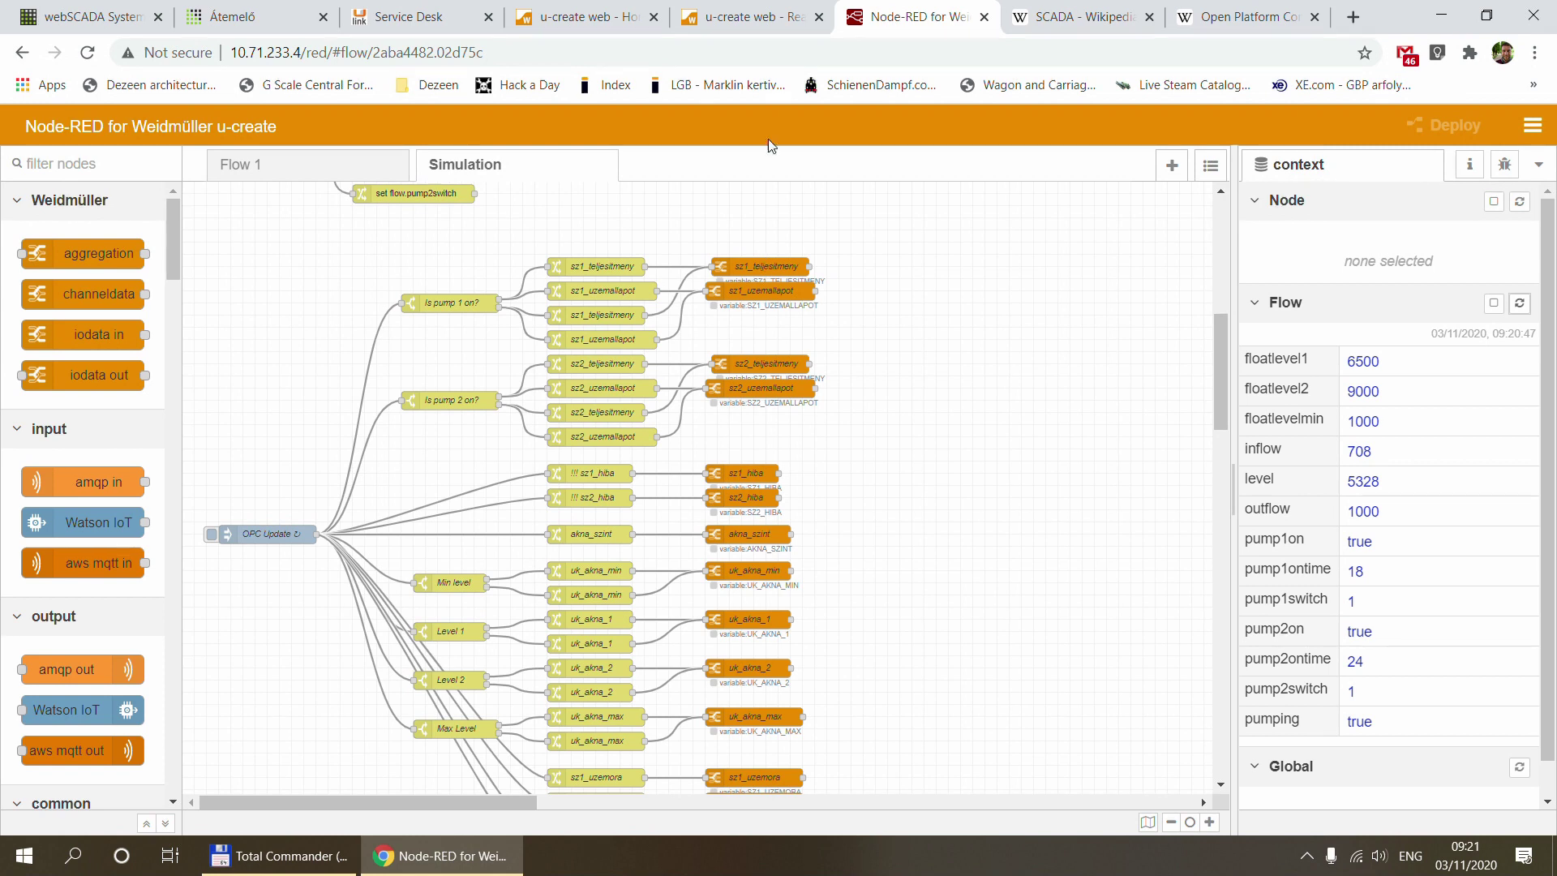
left_click(753, 17)
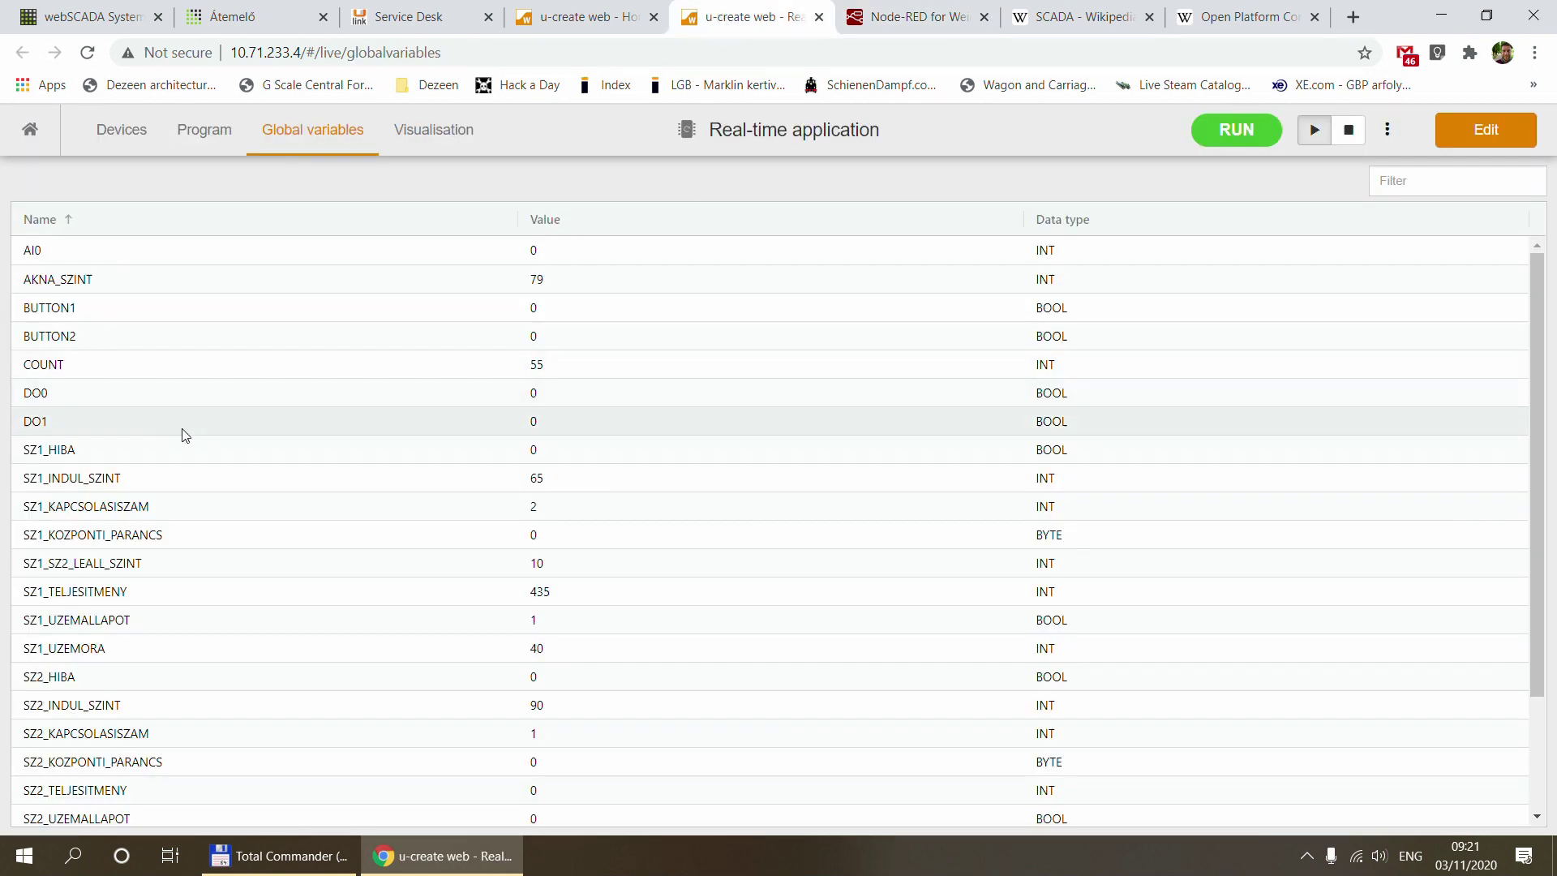
scroll(181, 430, "down", 2)
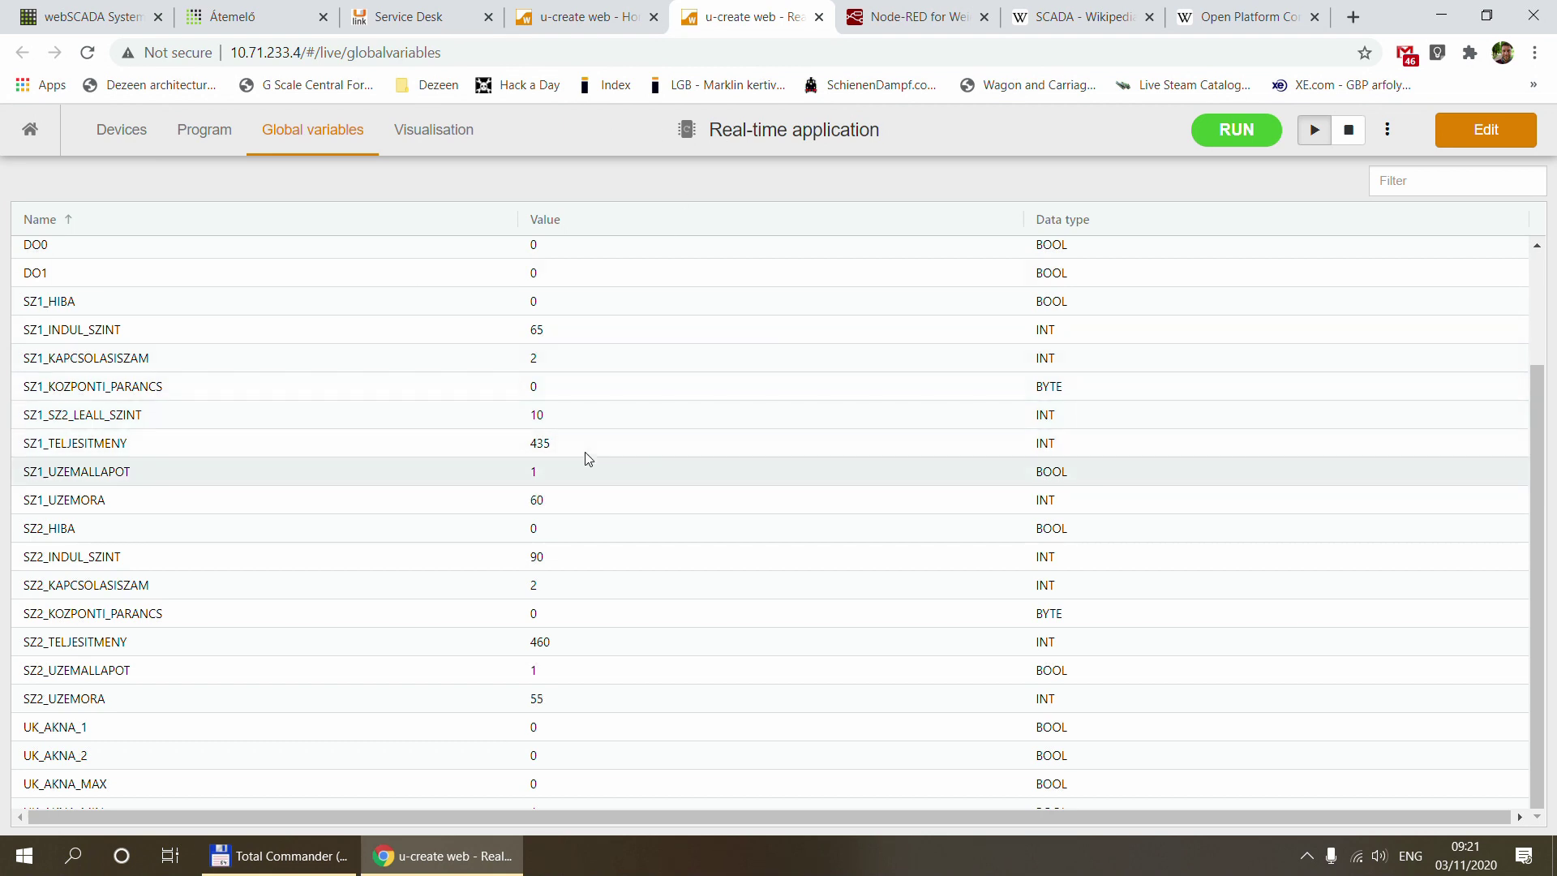
Compare the pump states in the Simulation flow, on the lift station screen and in the global variables.
left_click(906, 18)
scroll(942, 386, "up", 5)
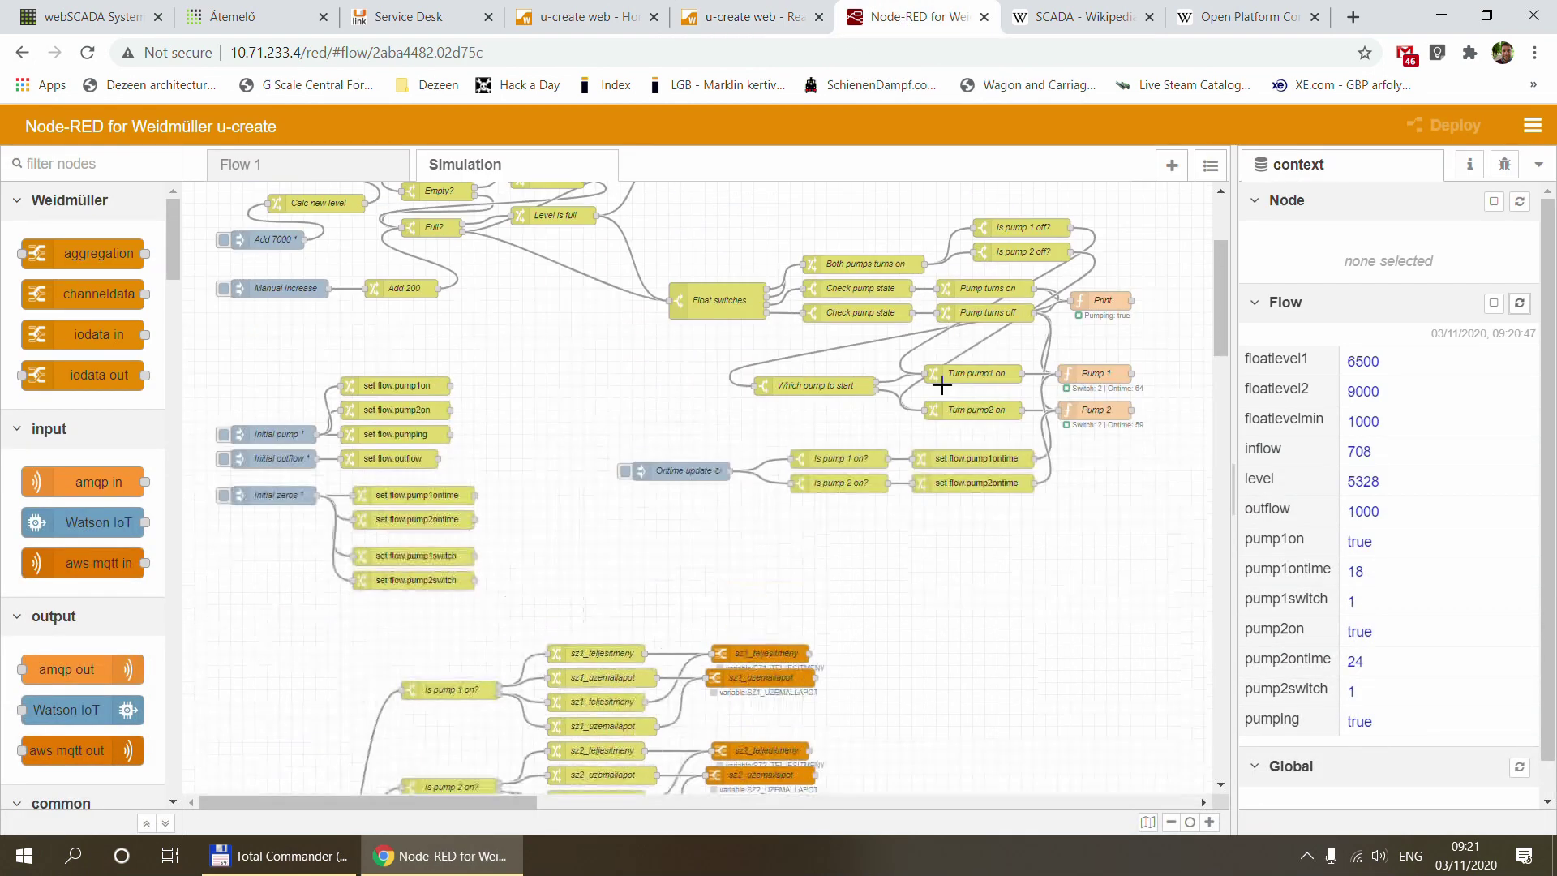
scroll(941, 386, "up", 3)
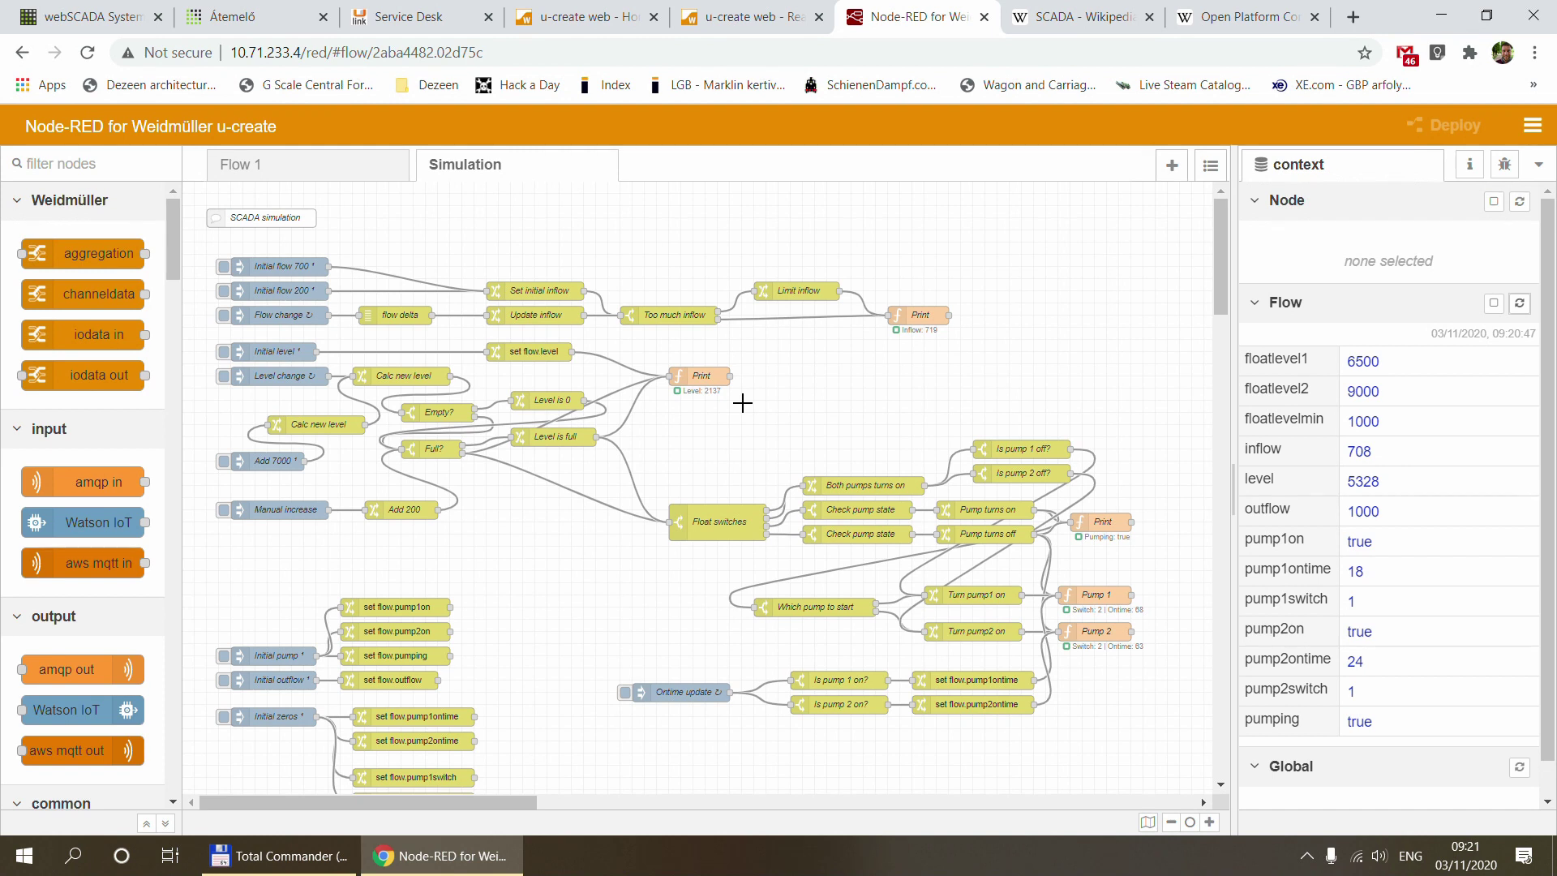
left_click(227, 16)
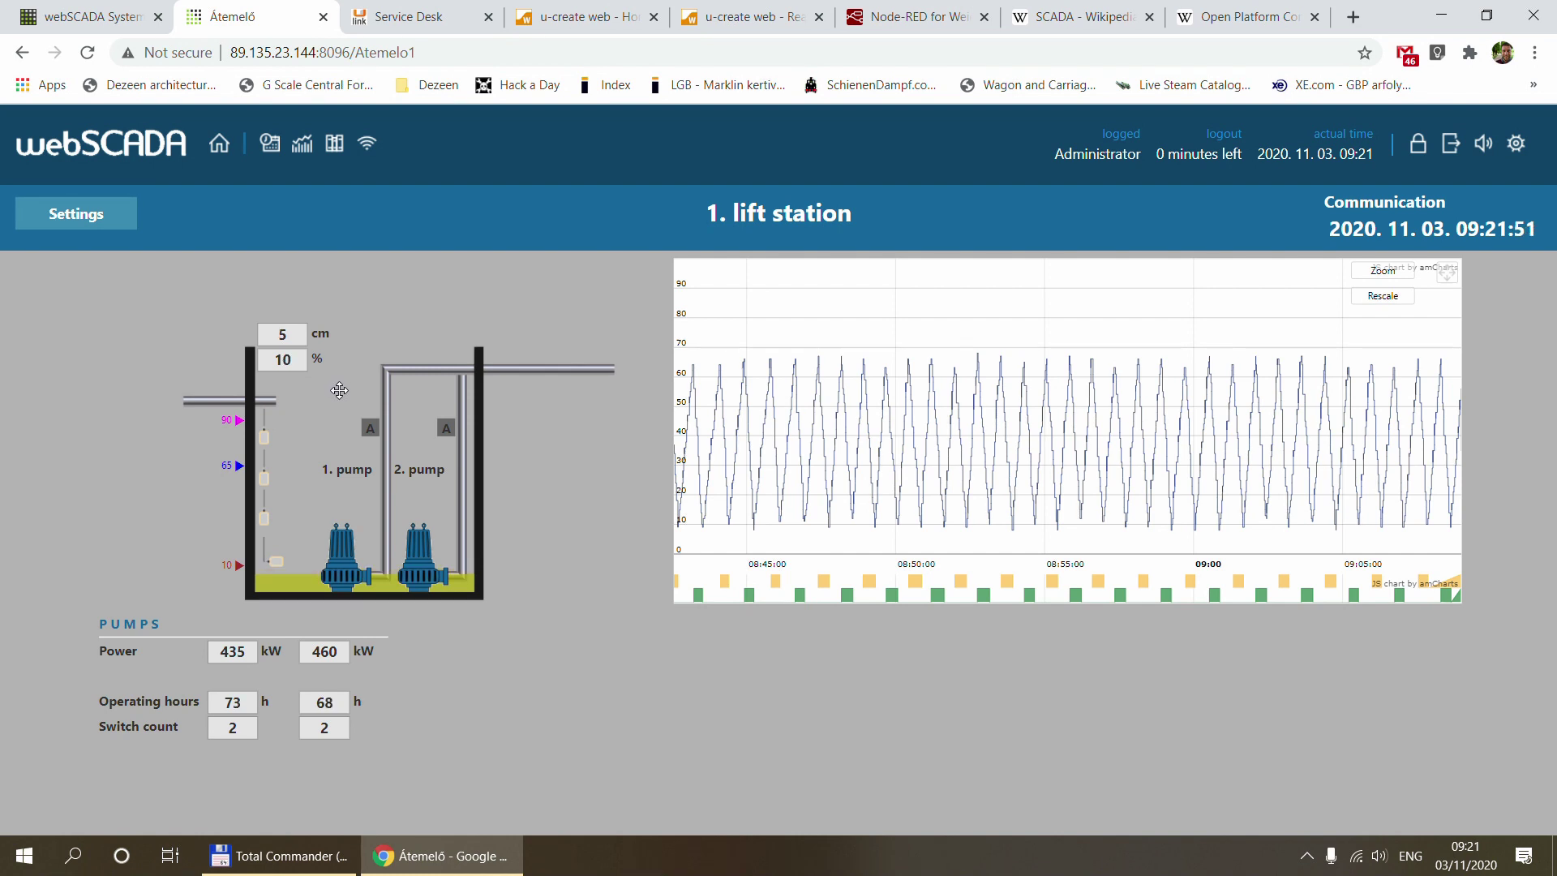
key("ctrl+5")
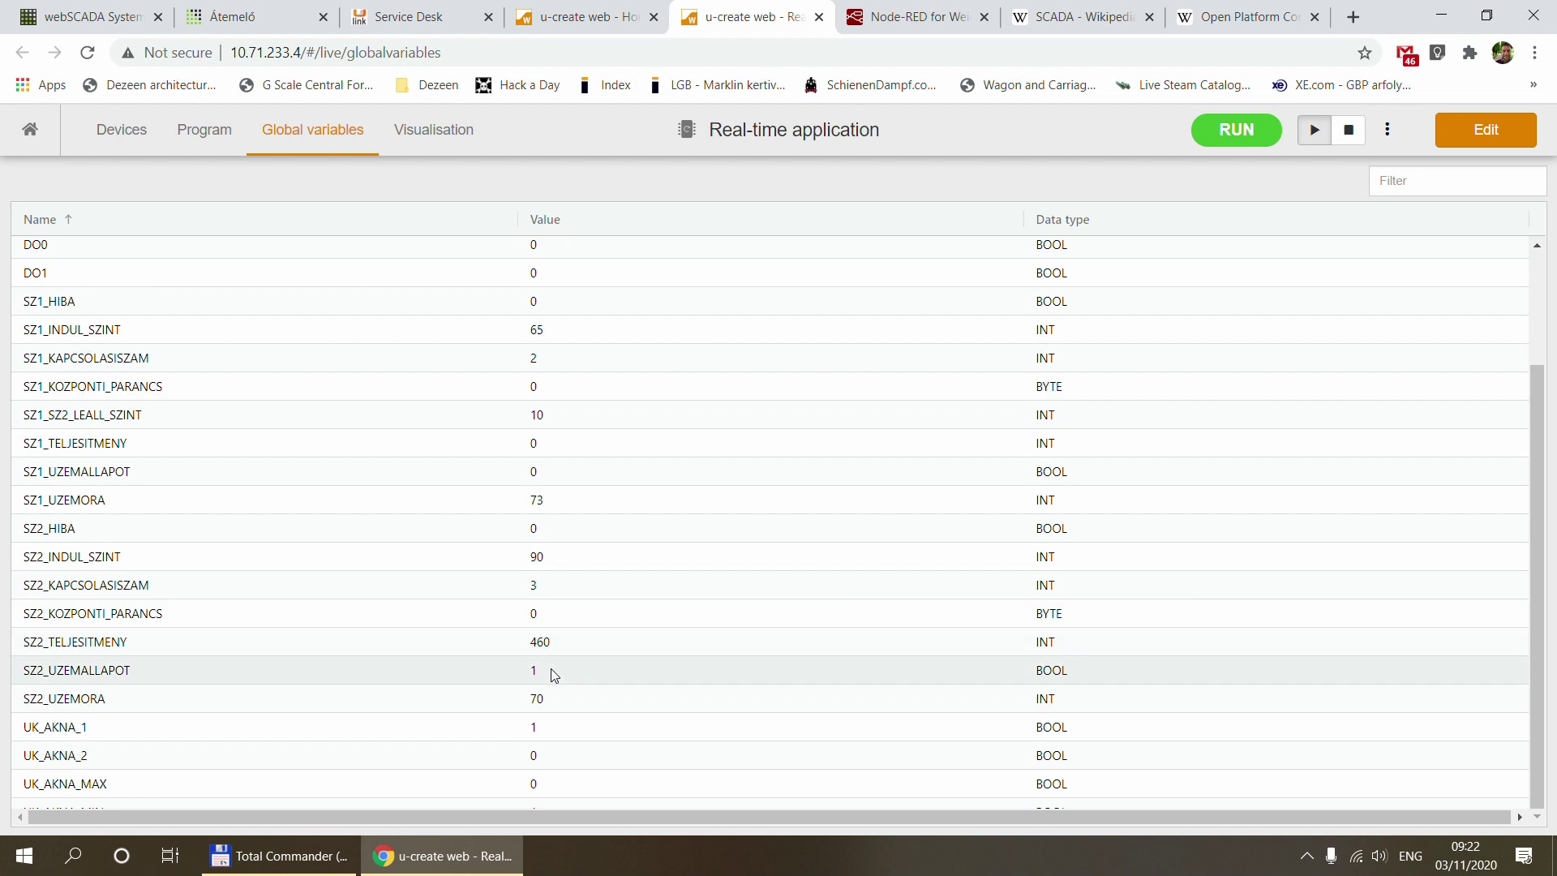
Open the OPC UA Server application from the u-create web home page.
left_click(586, 13)
scroll(1131, 438, "down", 5)
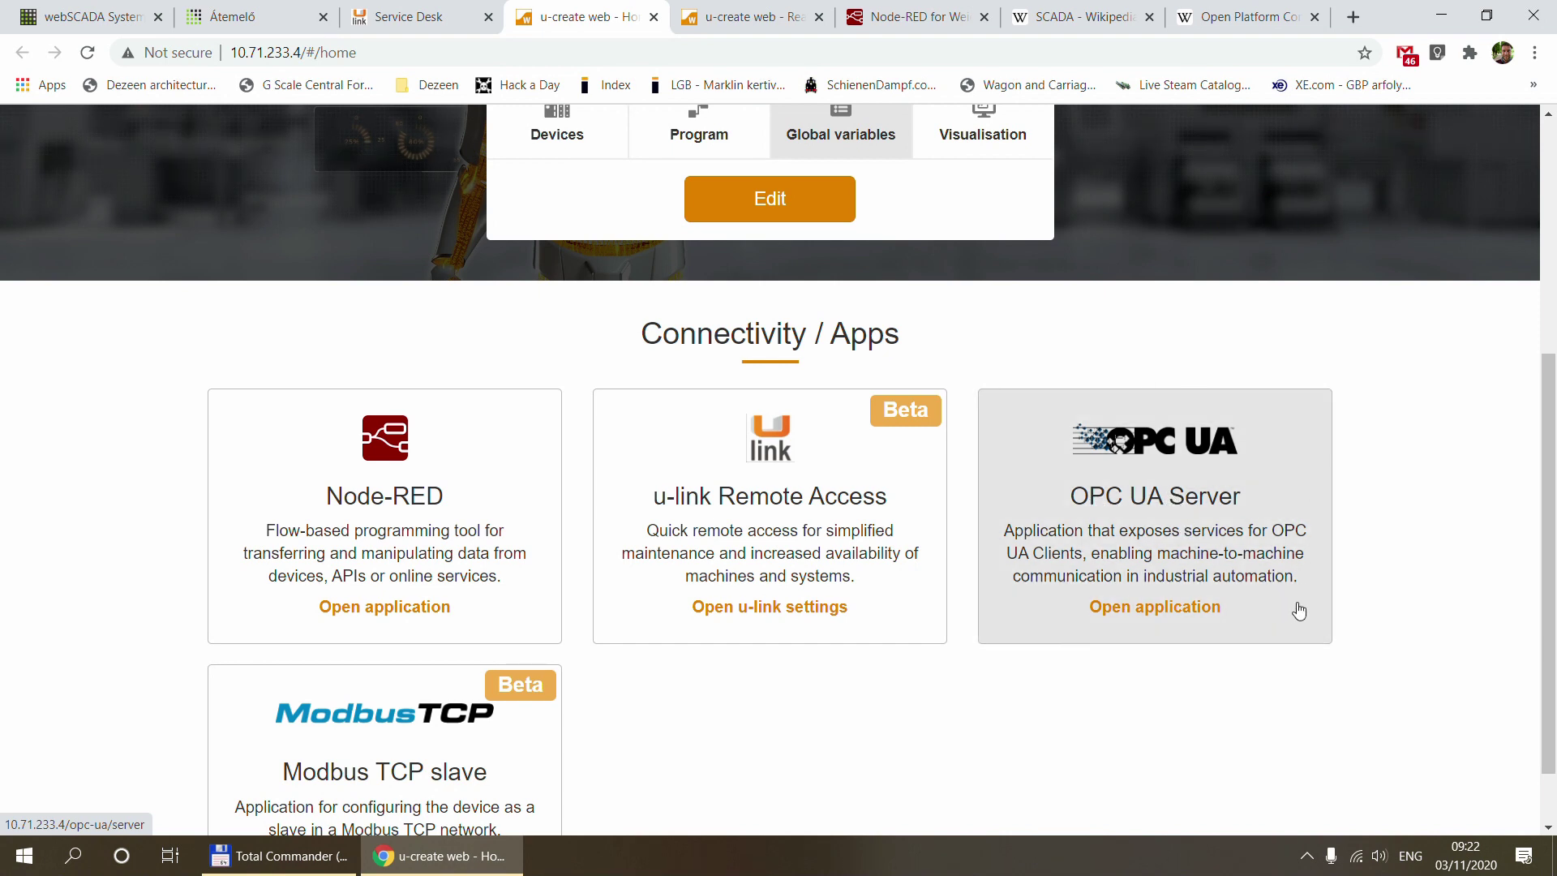
left_click(1145, 616)
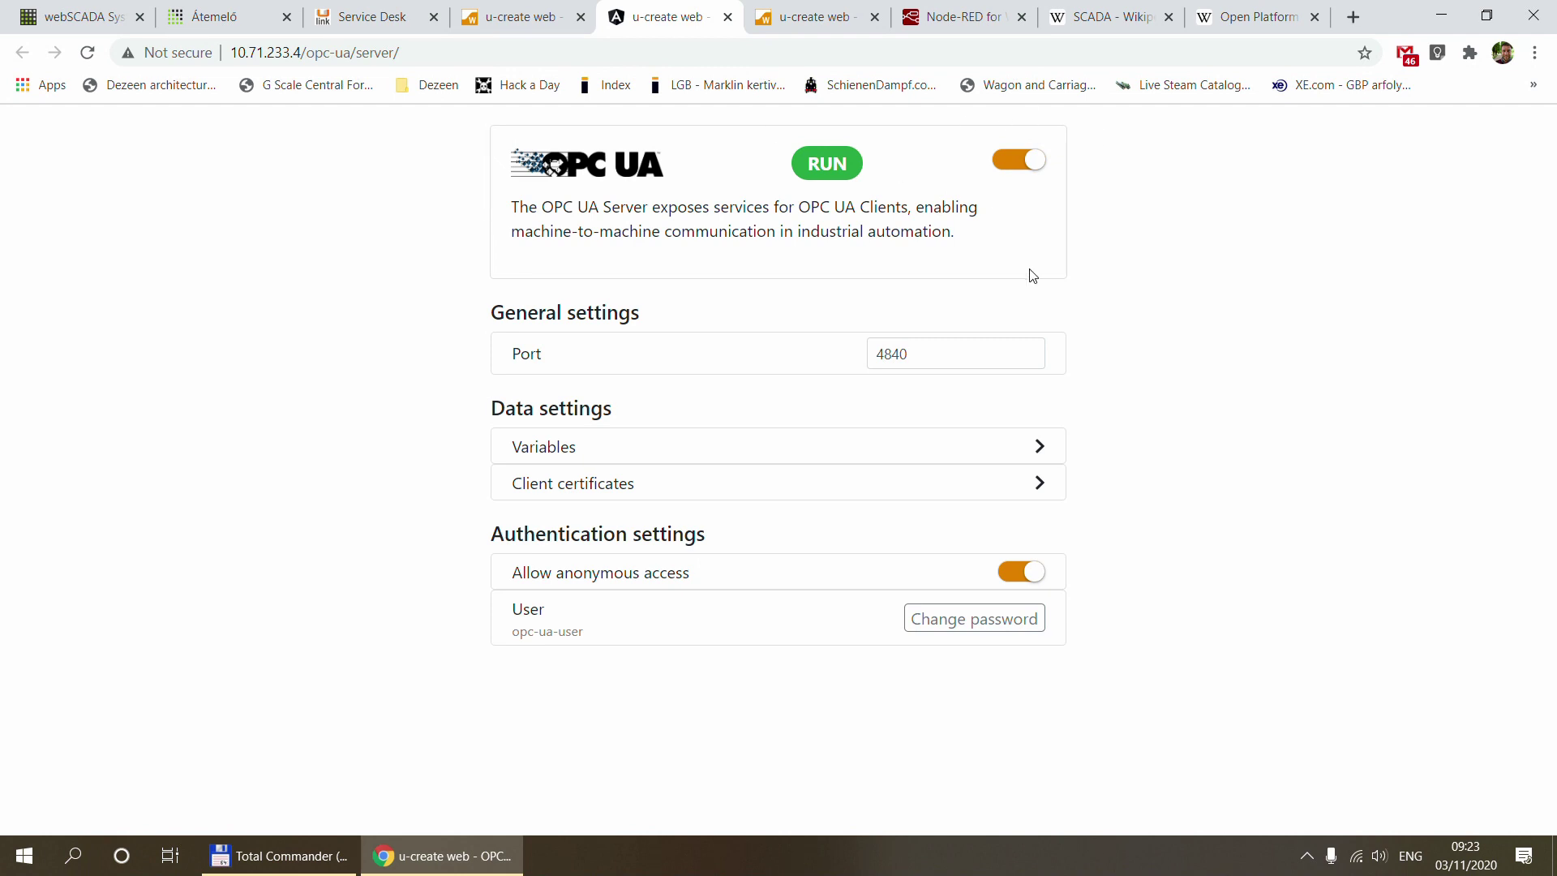
Examine the list of published global variables in the OPC UA server's data settings and return to the server overview.
left_click(528, 456)
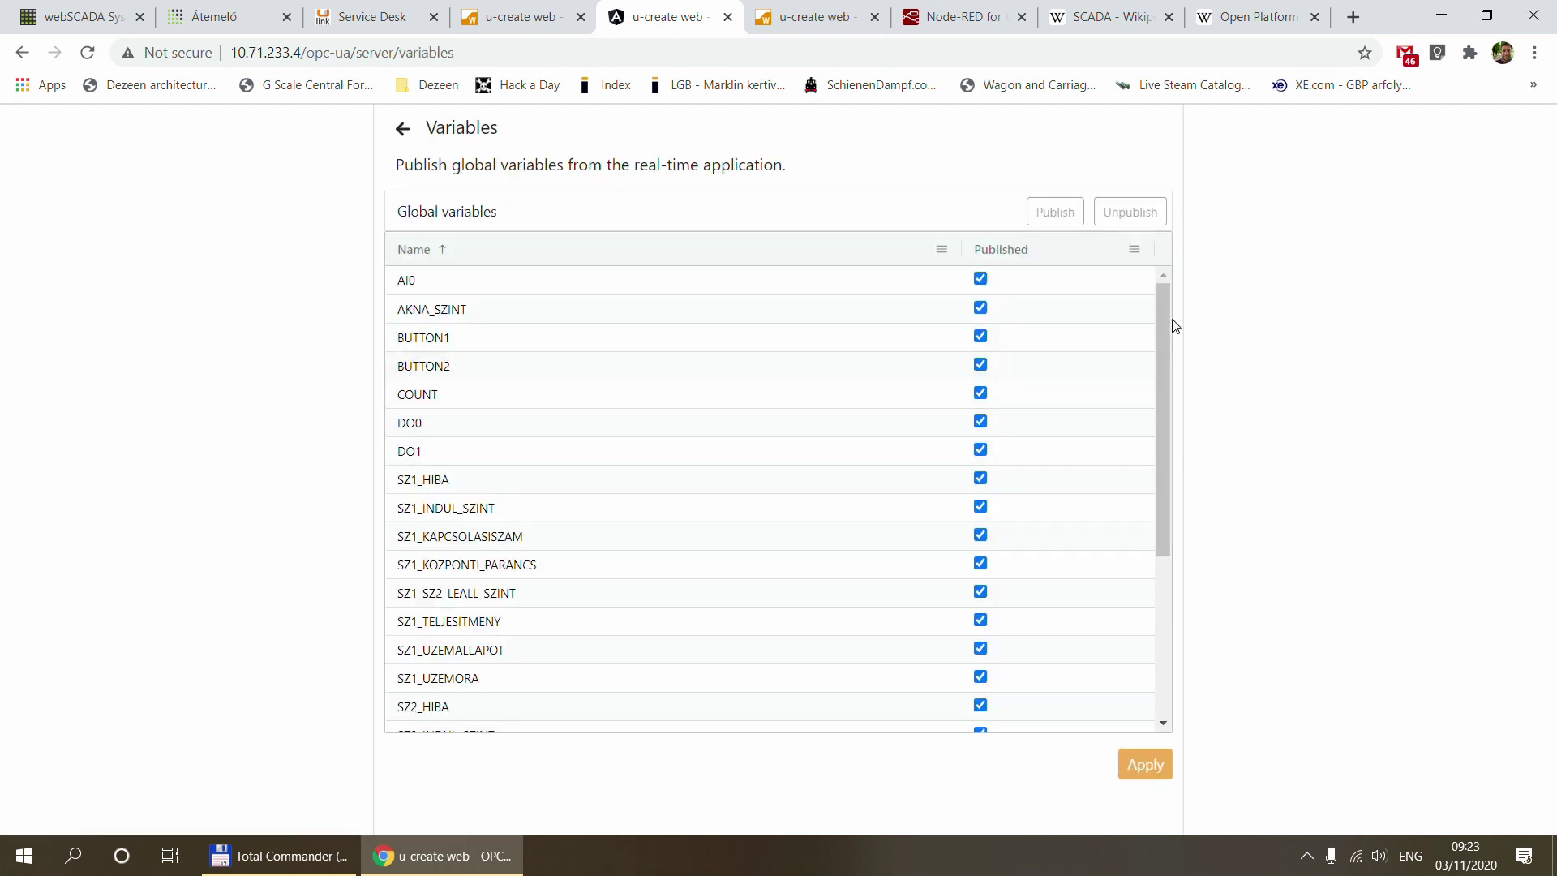
left_click_drag(1161, 310, 1177, 533)
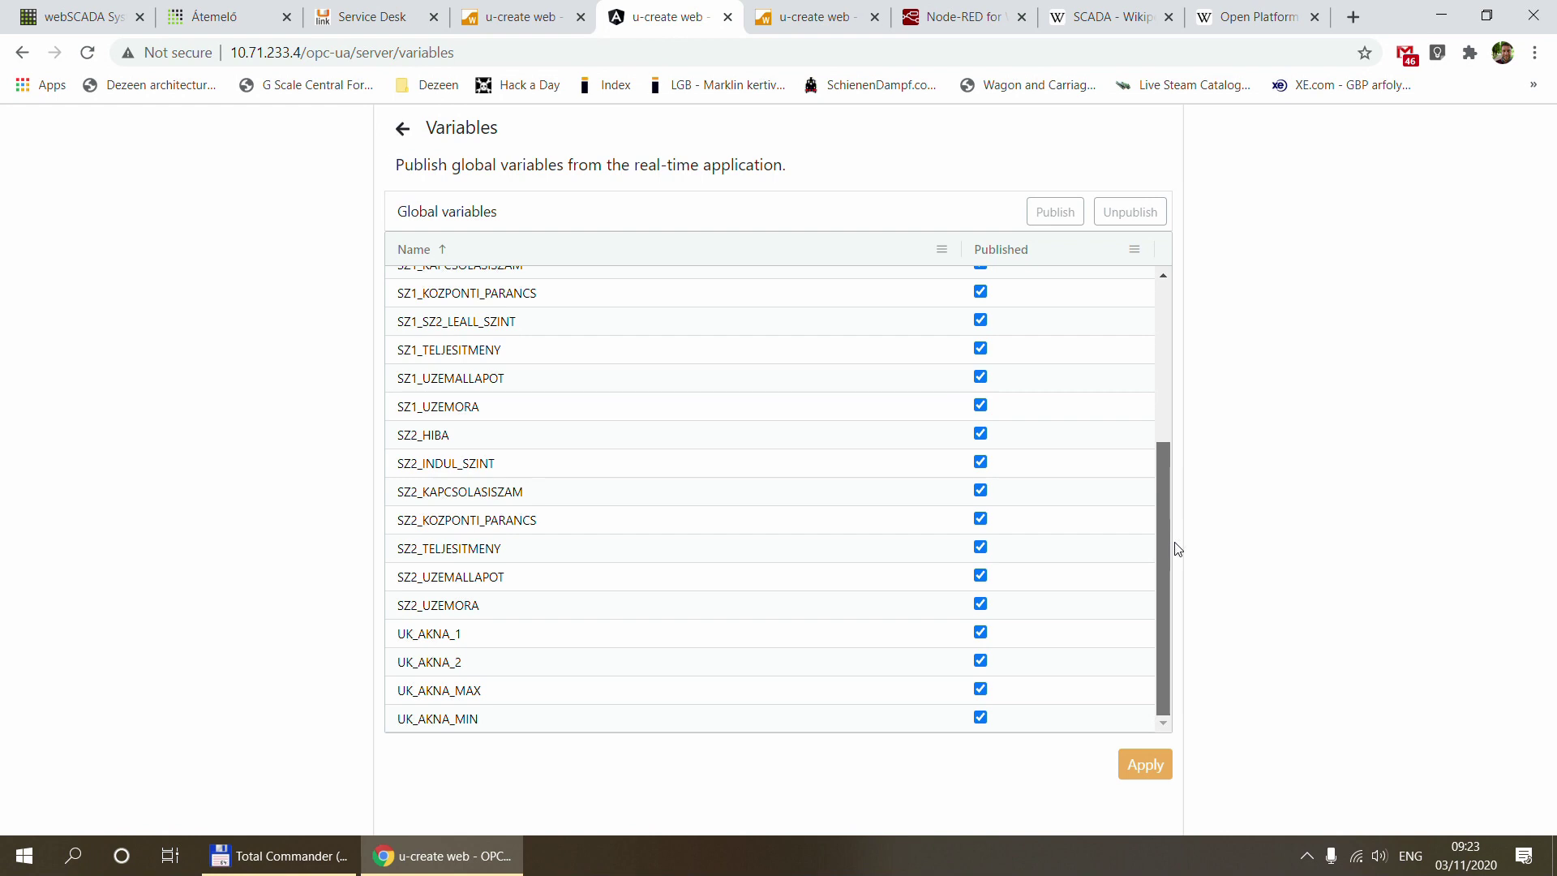
left_click_drag(1177, 550, 1154, 274)
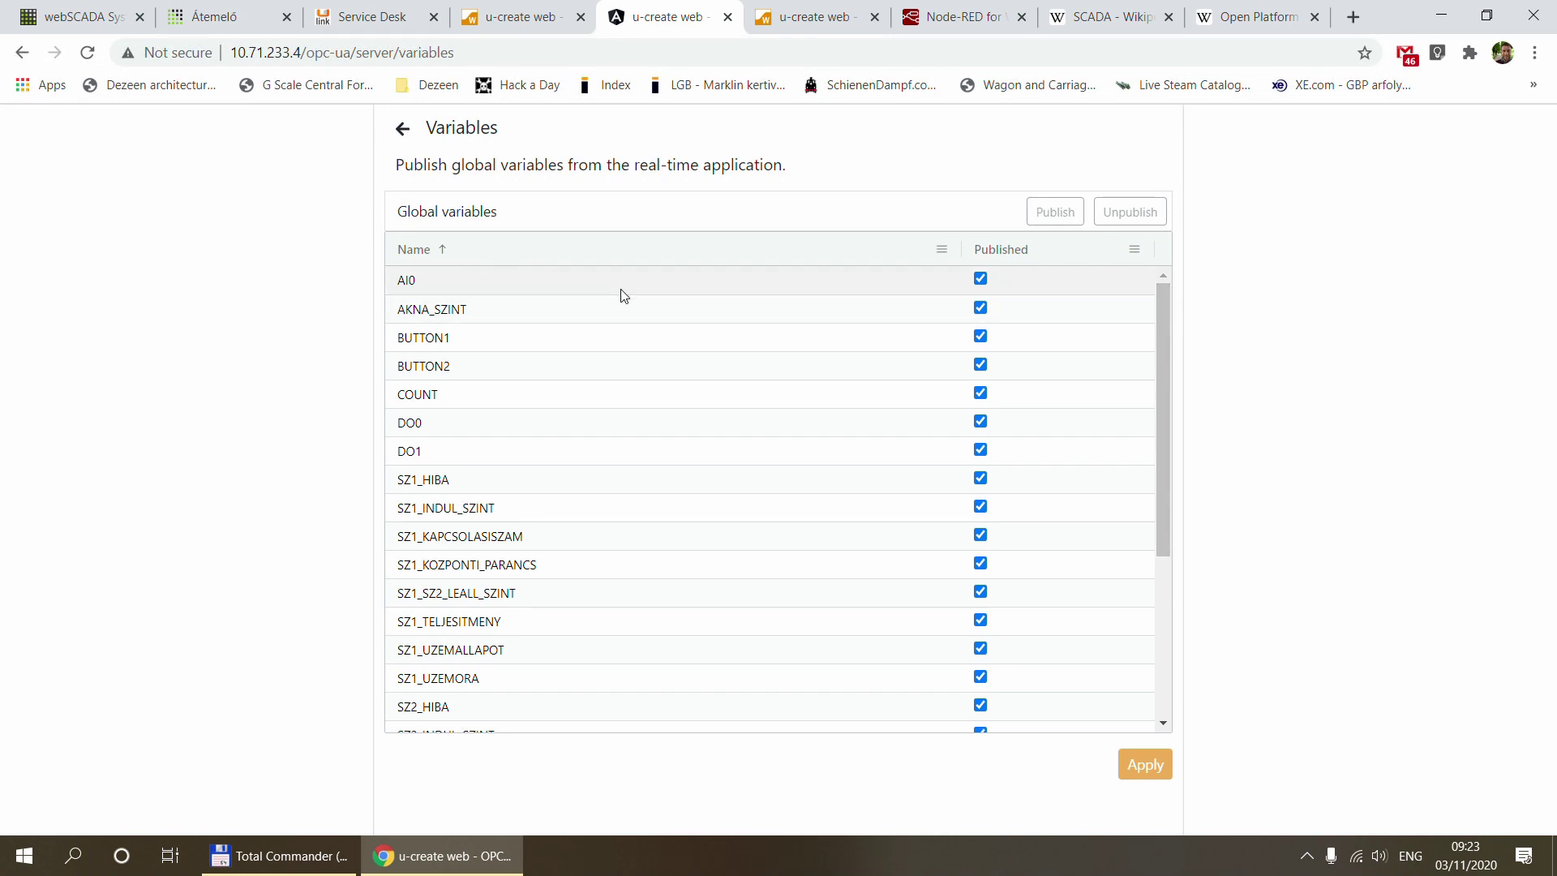
scroll(621, 293, "down", 4)
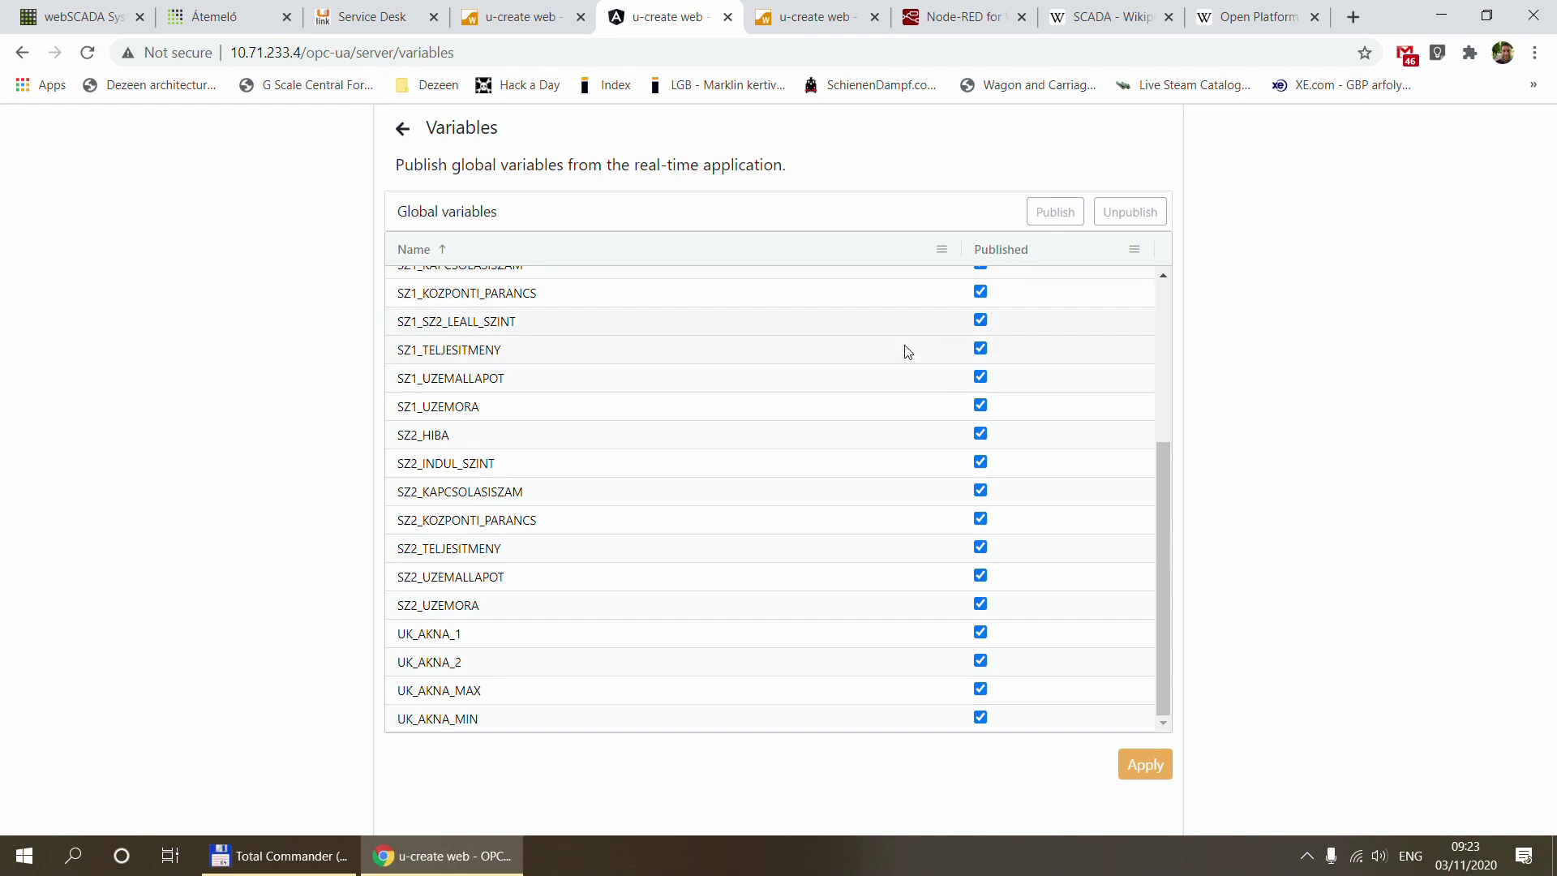
scroll(897, 347, "up", 5)
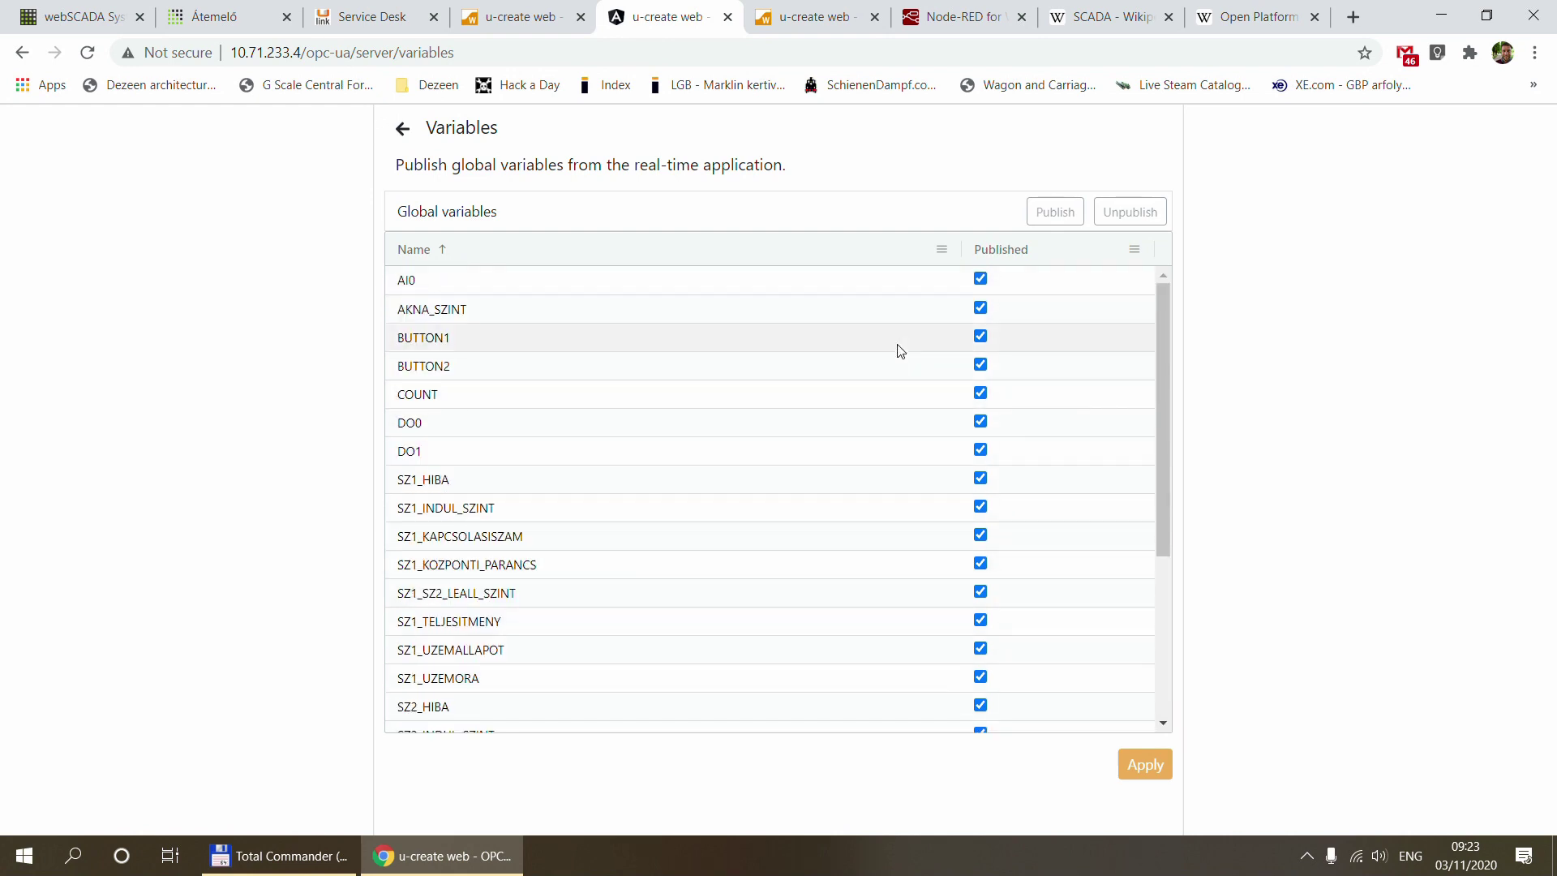
left_click(403, 128)
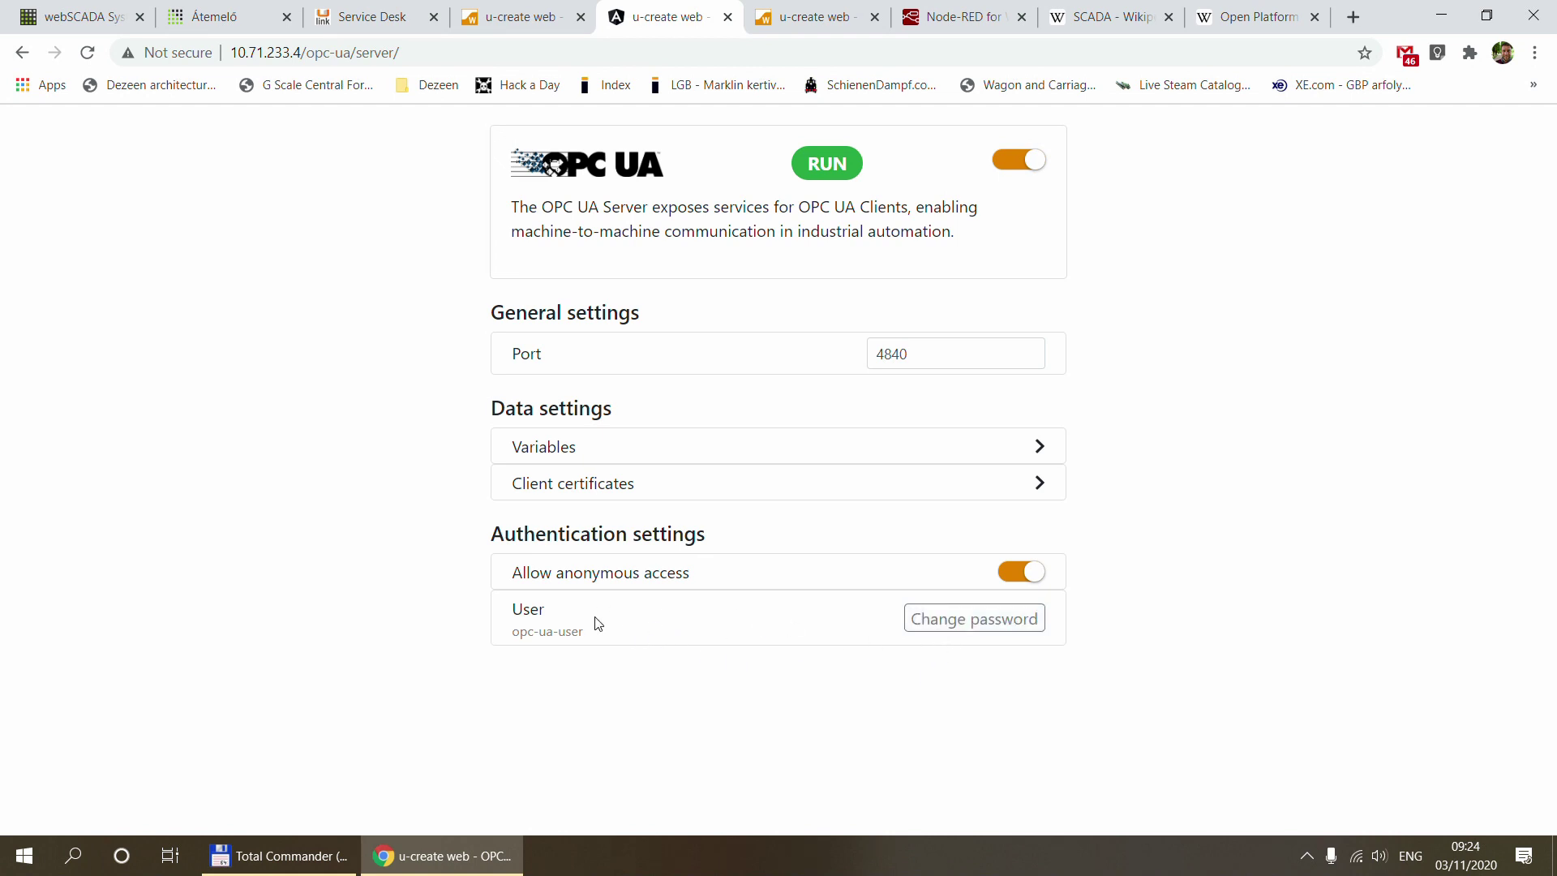
View the password change dialog of the OPC UA user without changing anything, and open the client certificates settings.
left_click(955, 626)
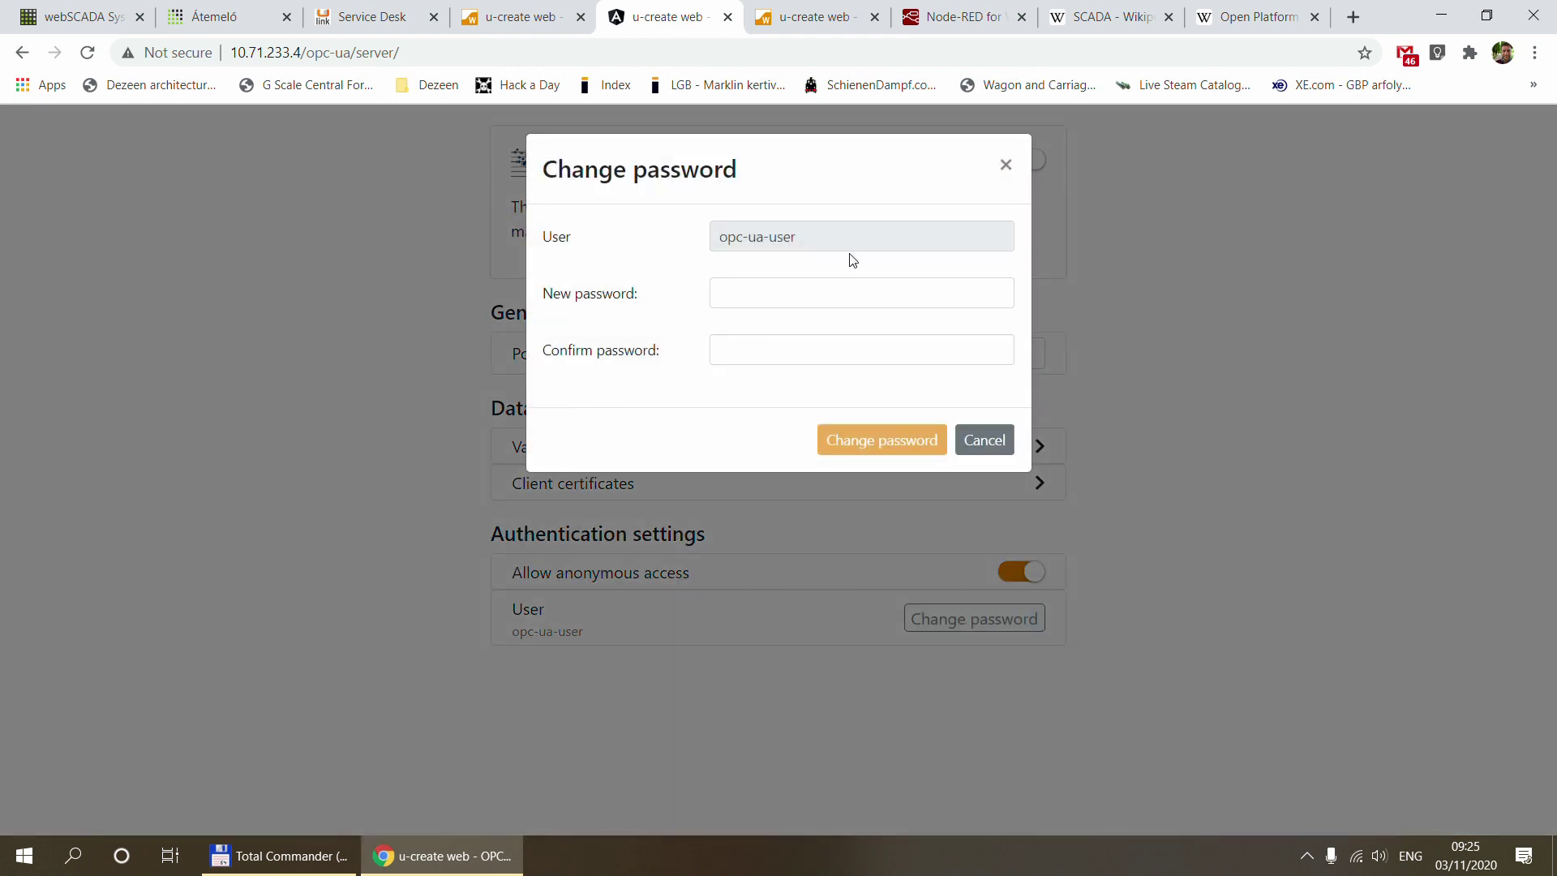
left_click_drag(716, 239, 845, 233)
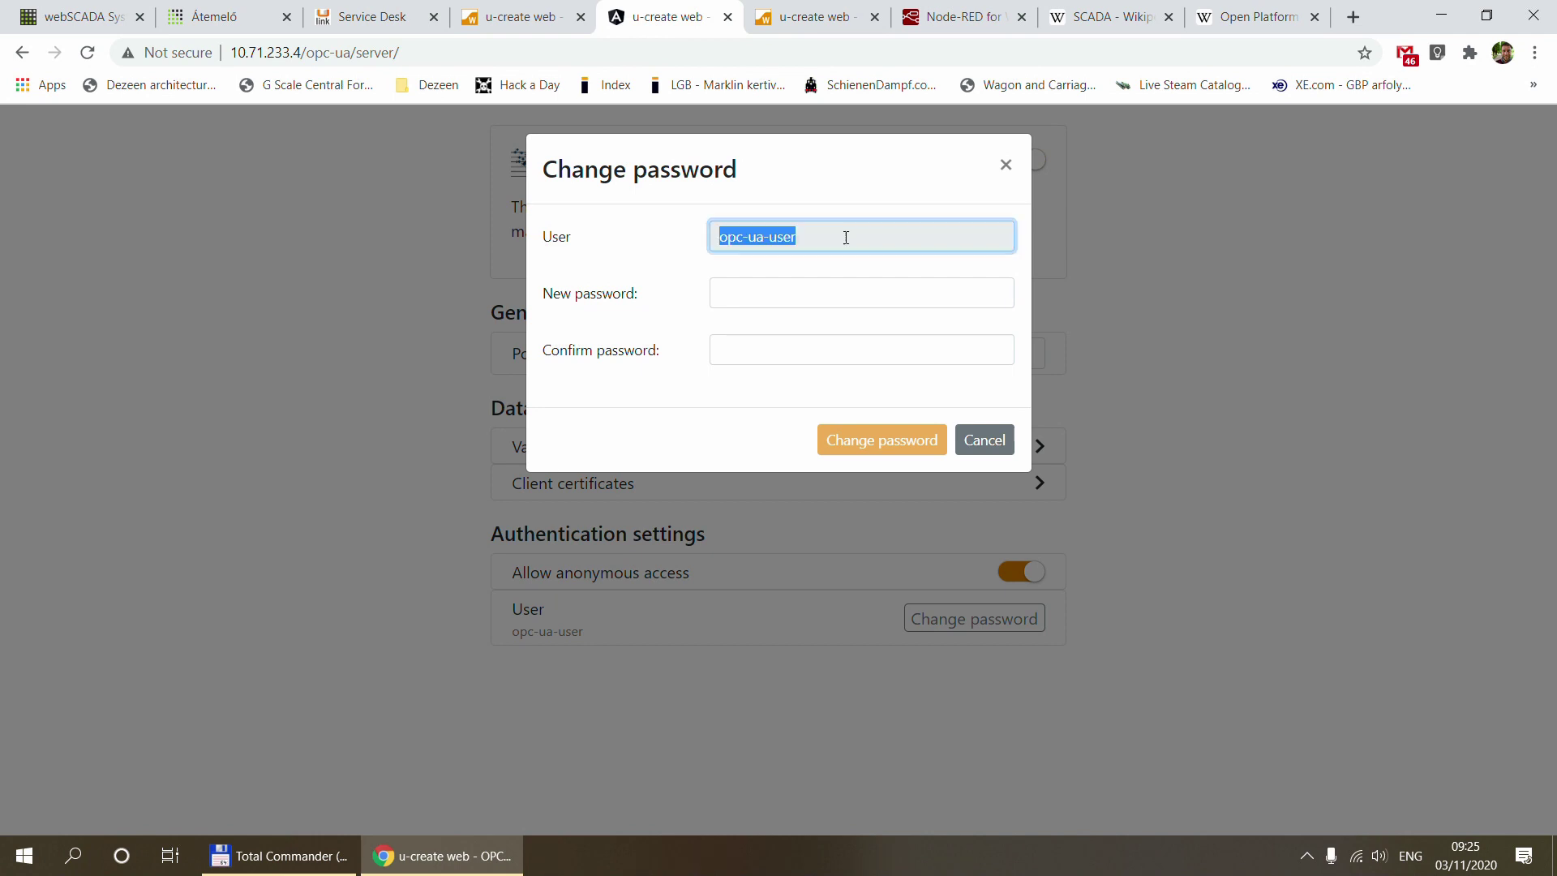
left_click(715, 237)
left_click_drag(720, 236, 996, 440)
left_click(995, 440)
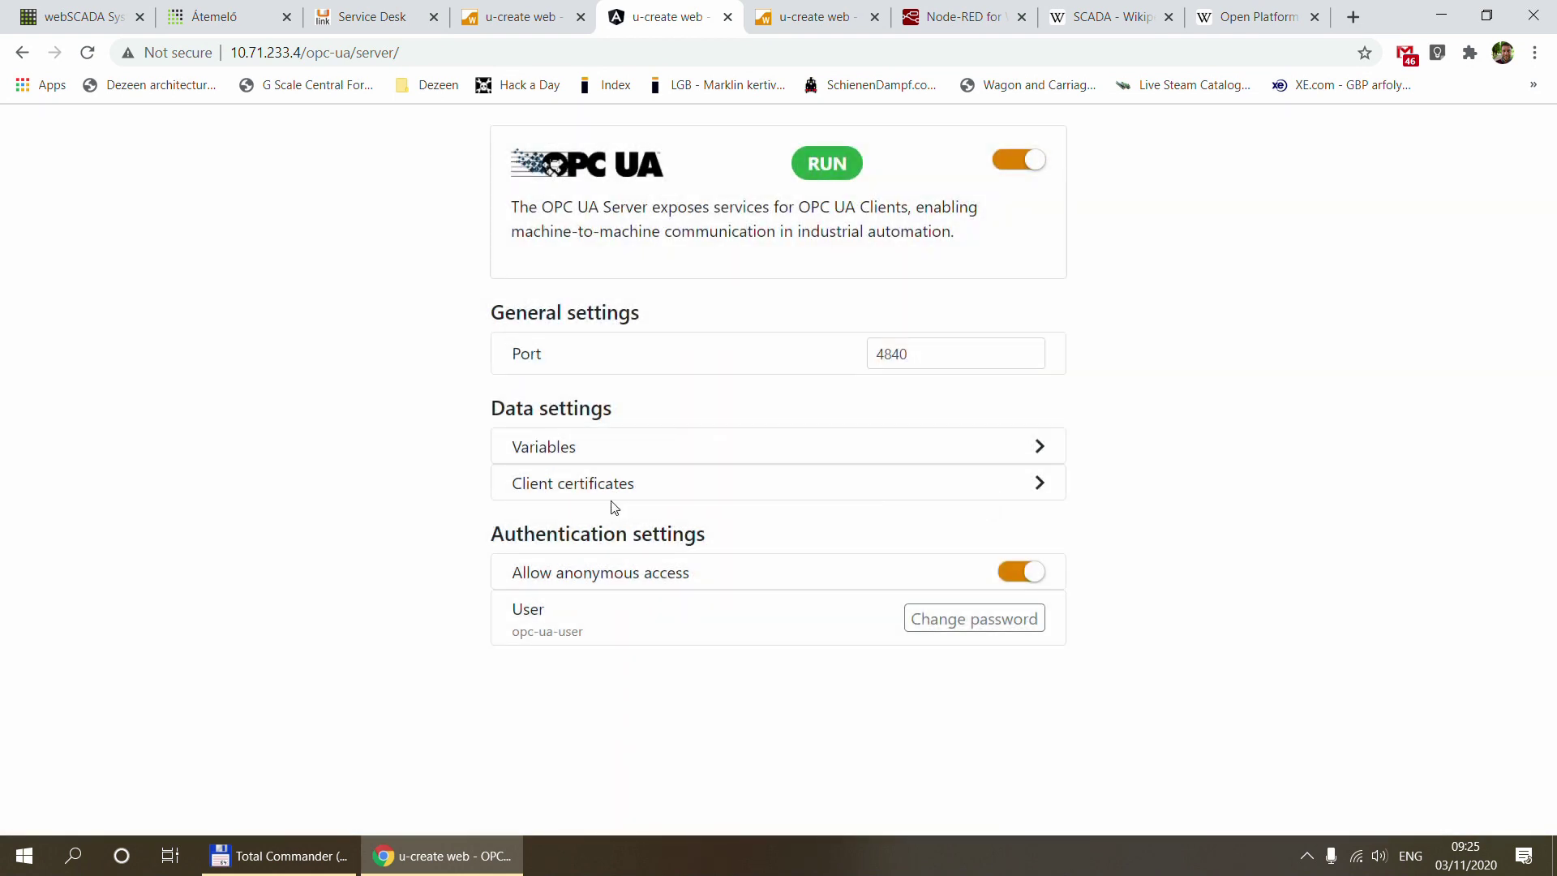
left_click(561, 489)
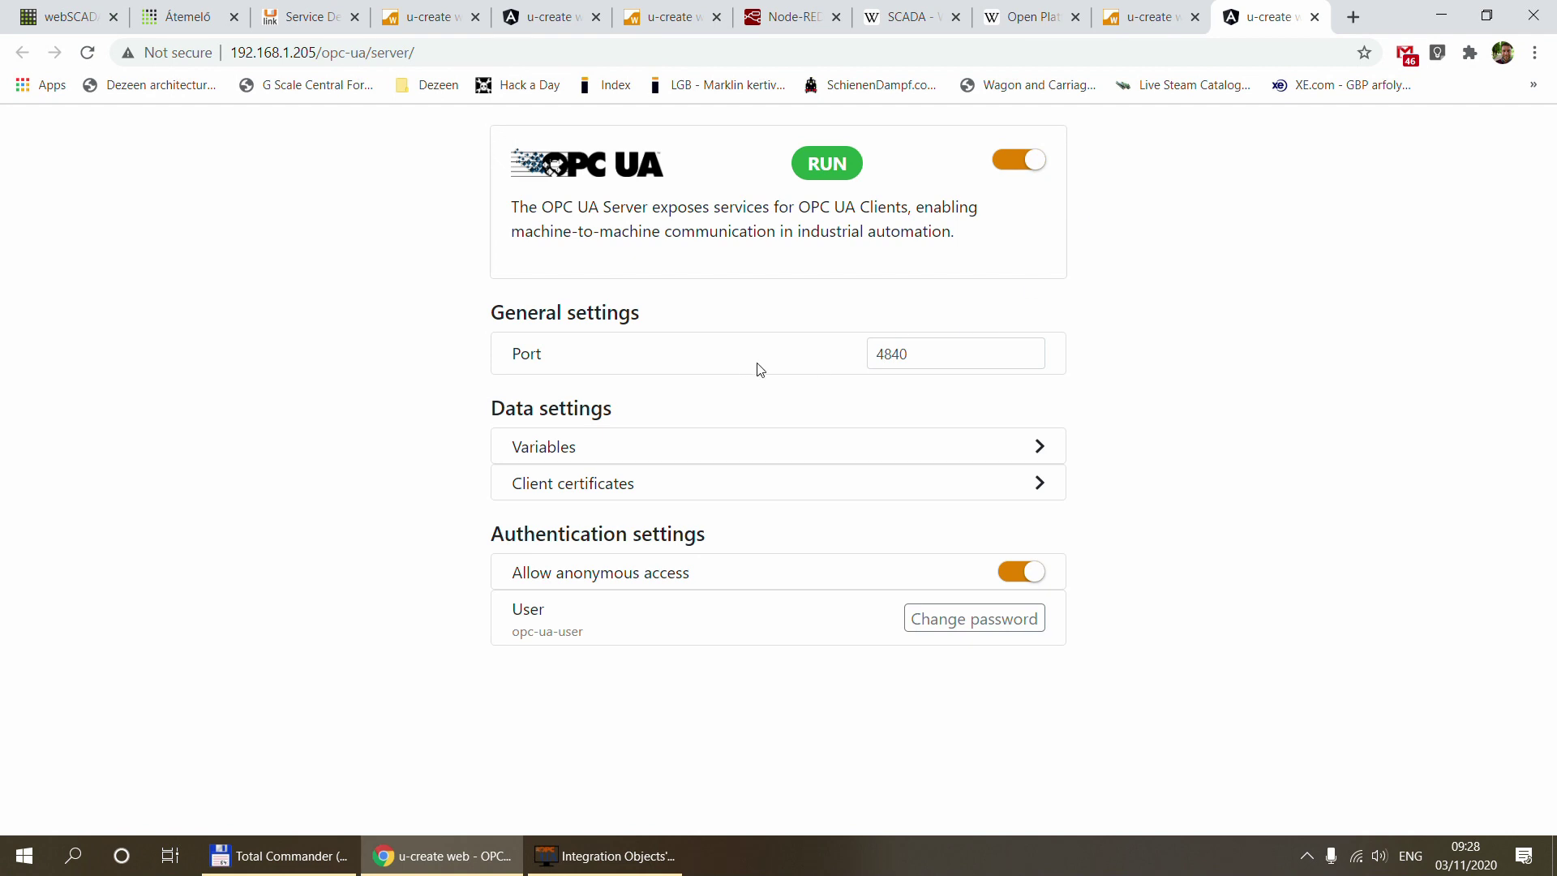
Check which global variables are published on the OPC UA server of the 192.168.1.205 controller.
left_click(543, 447)
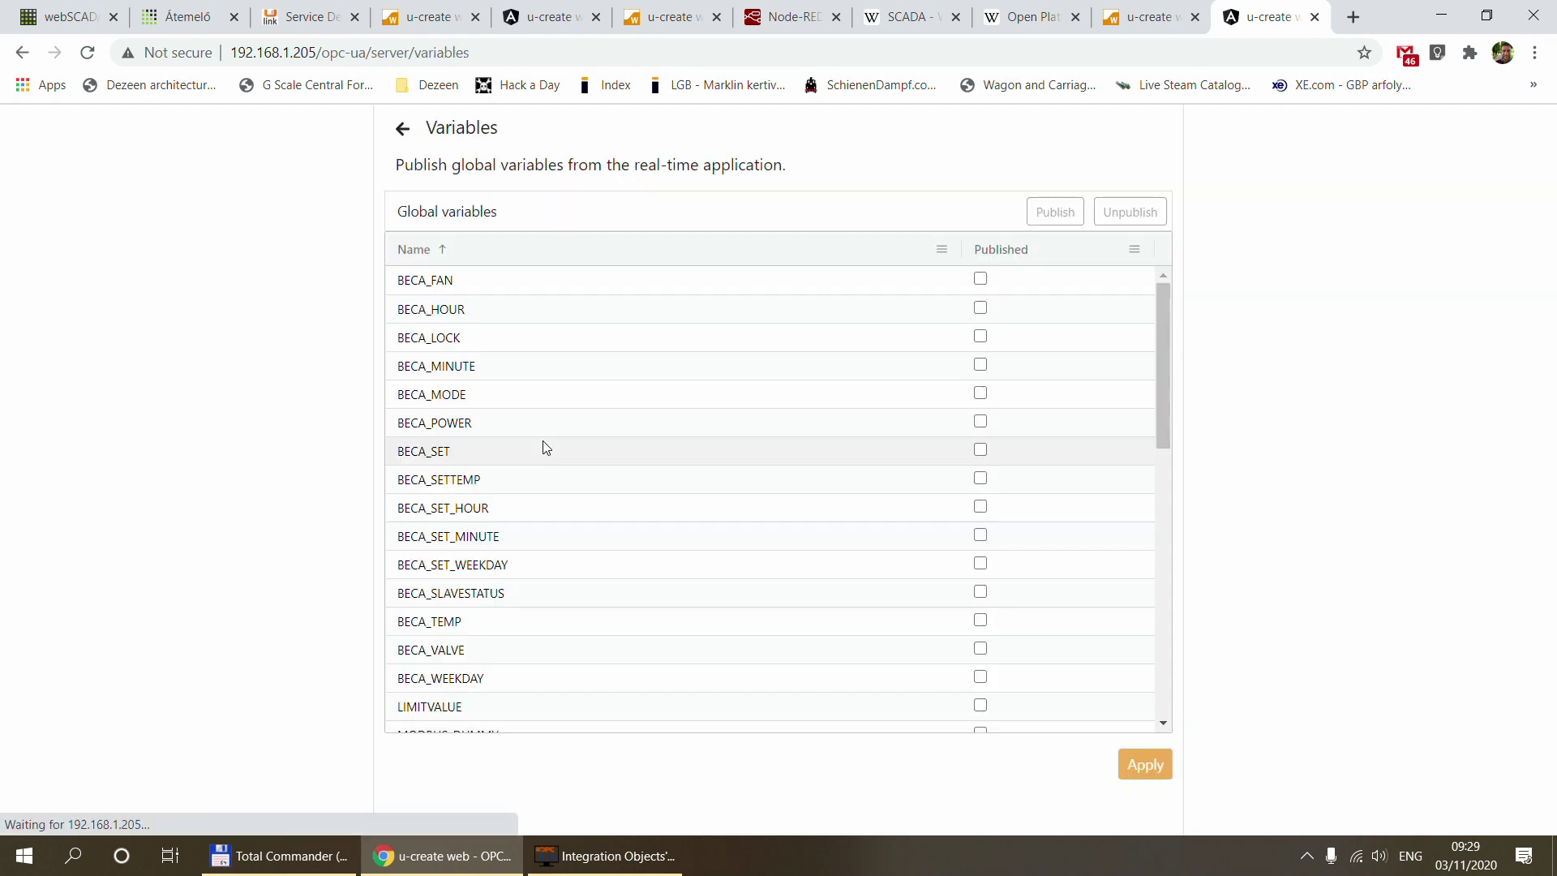
left_click_drag(1165, 367, 1174, 539)
left_click(403, 129)
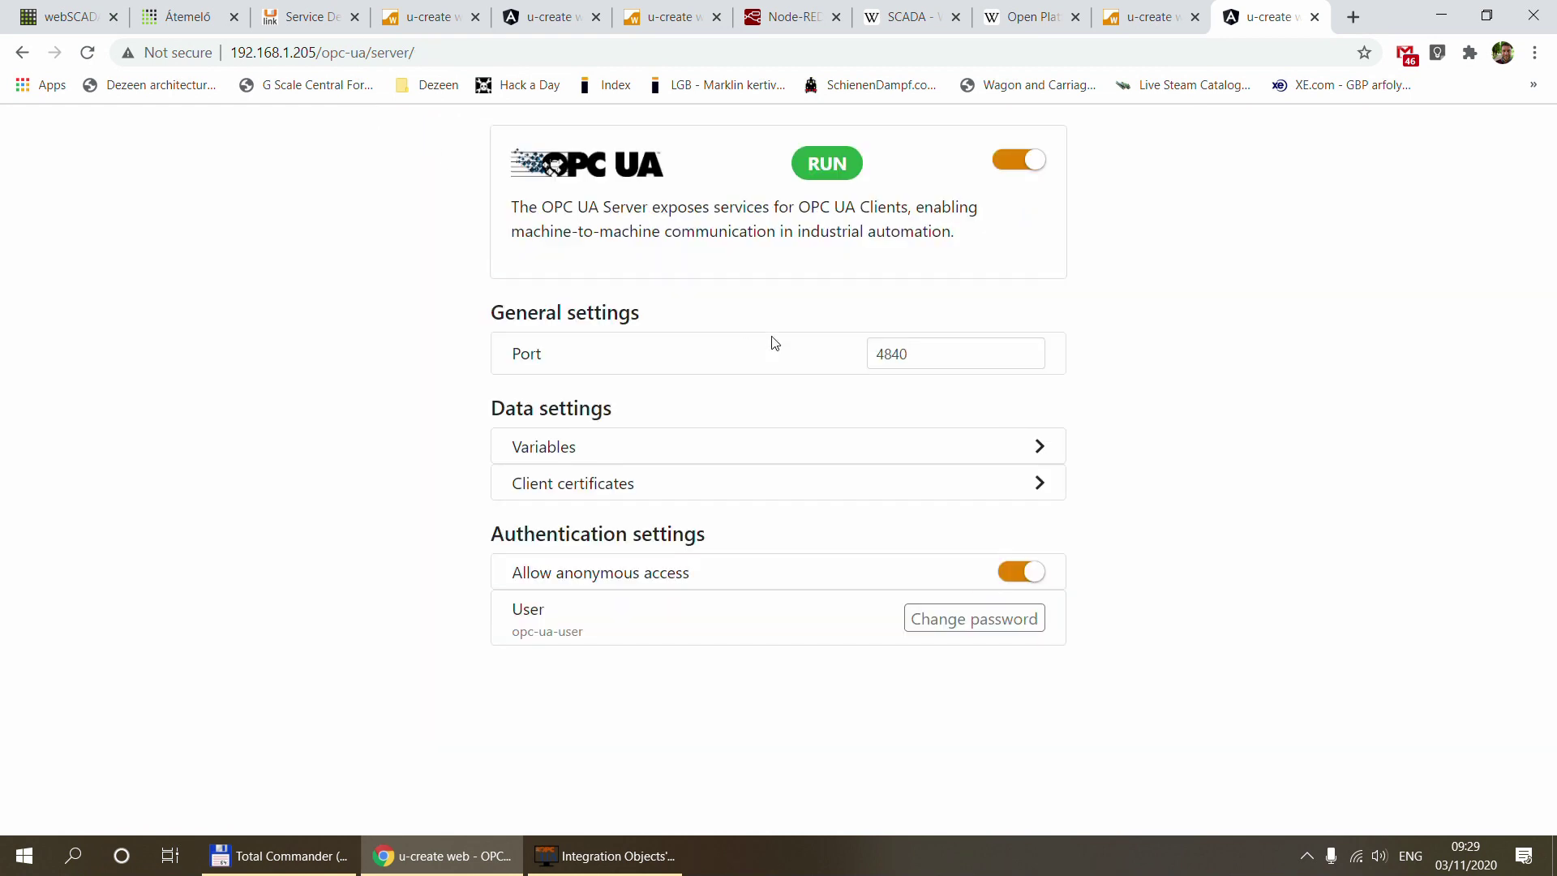
Switch to Integration Objects' OPC UA Client and connect Session0 to endpoint opc.tcp://192.168.1.205:4840/ without security and with anonymous authentication.
left_click(613, 864)
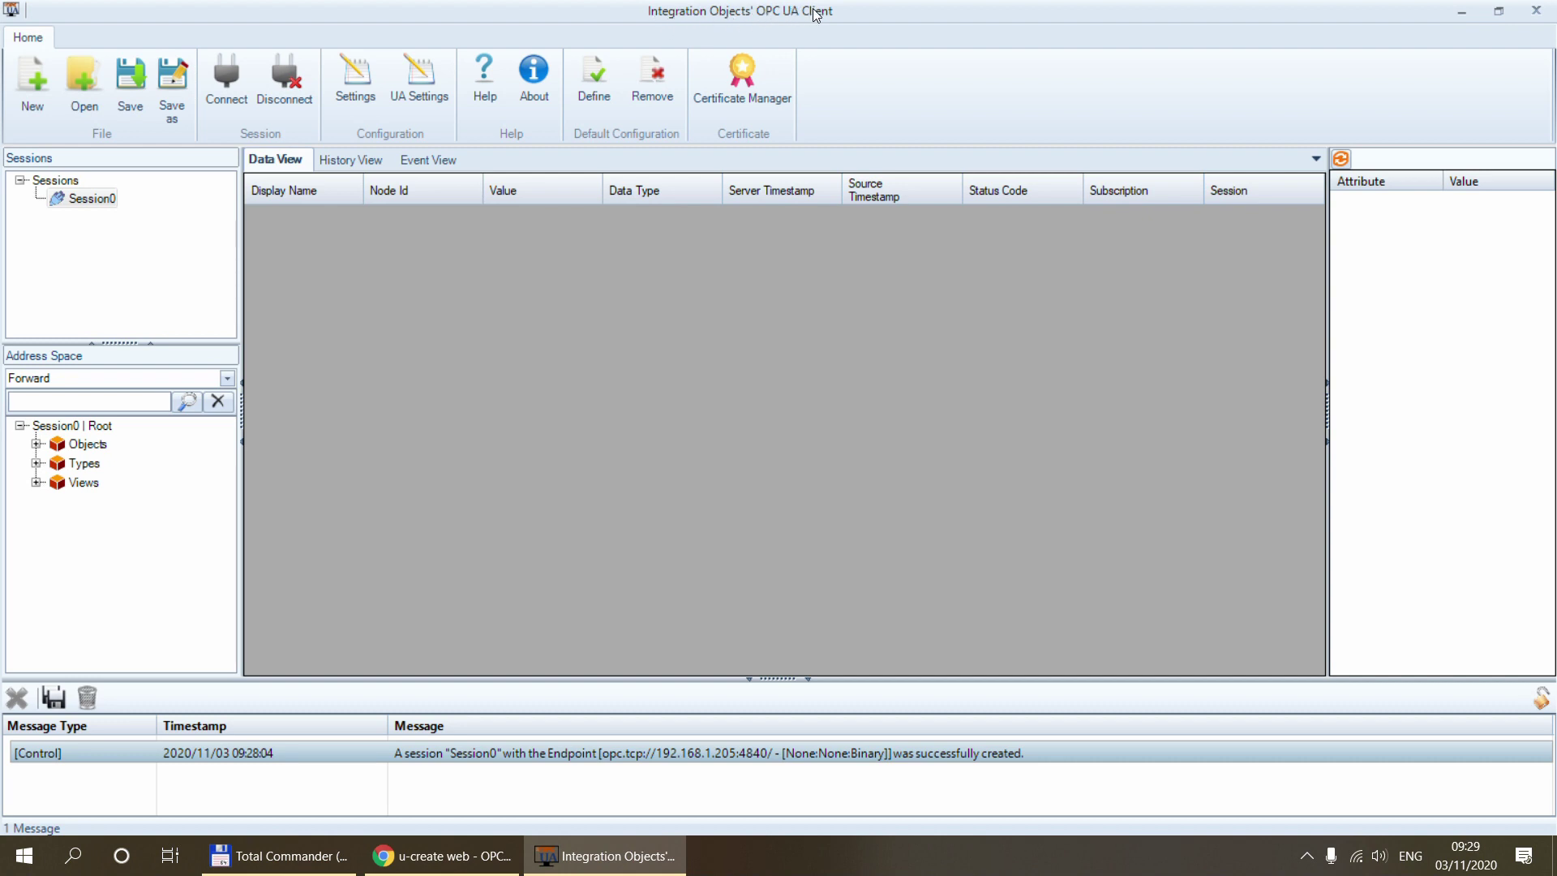
left_click(229, 104)
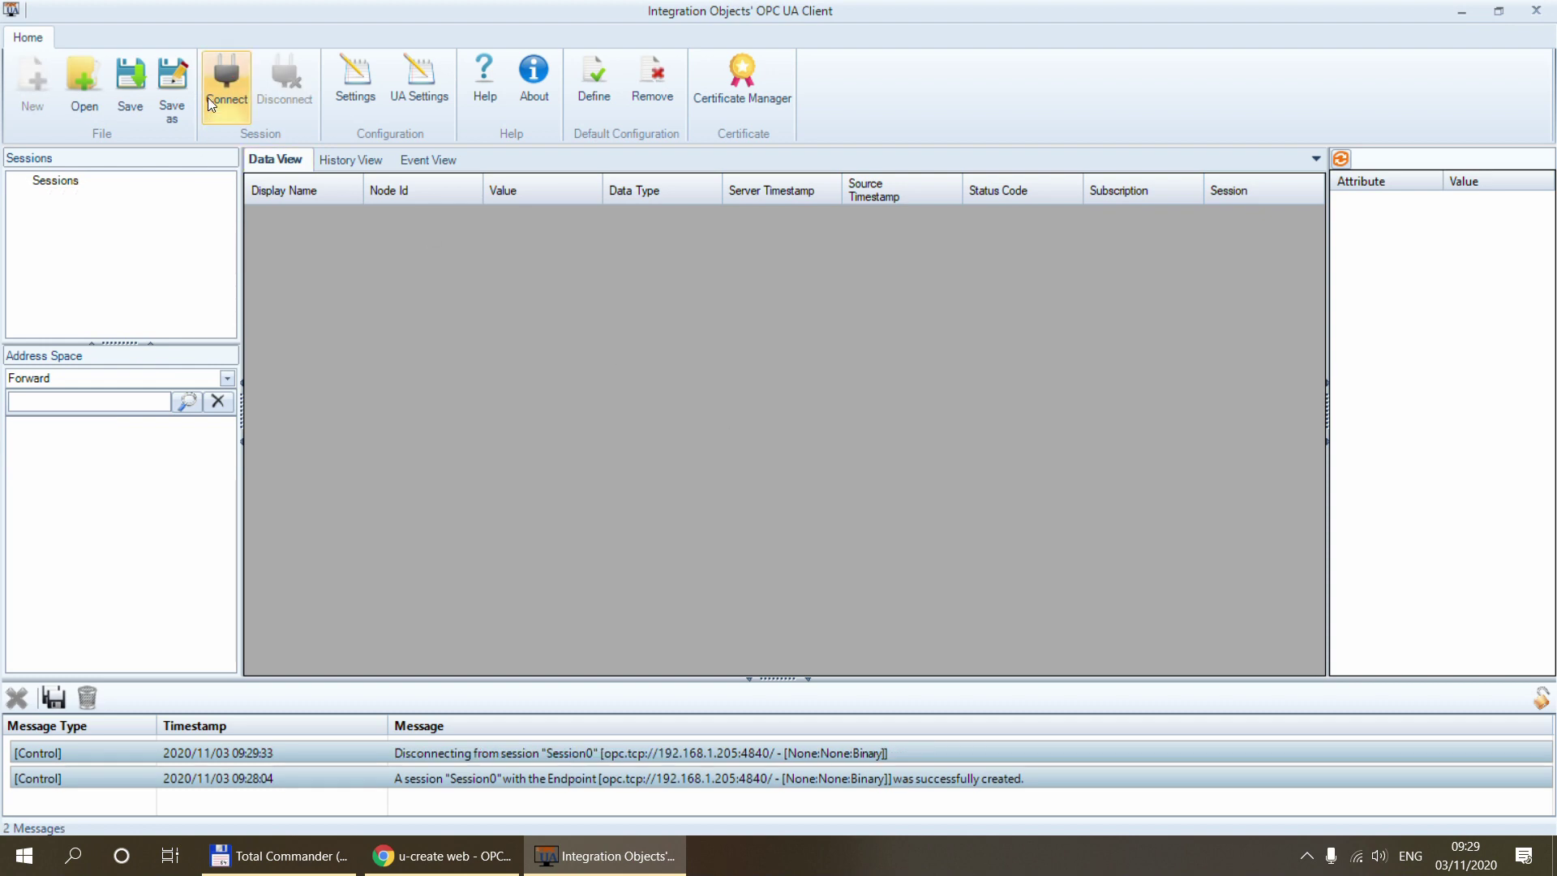
left_click(693, 247)
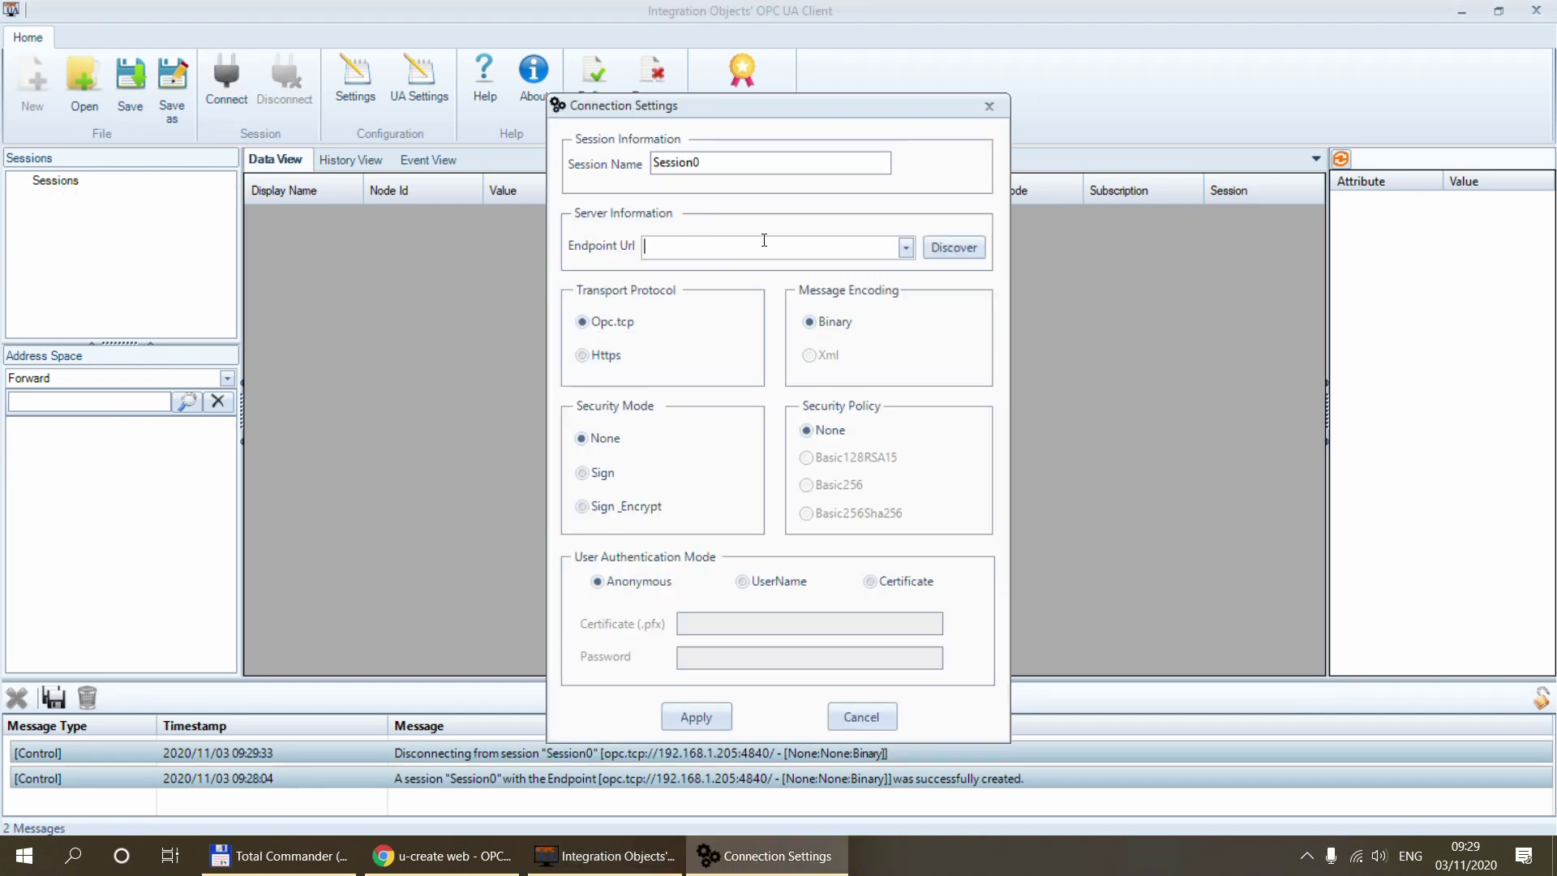
type("oc")
type("p.tcp://192.168.1.205:4840/")
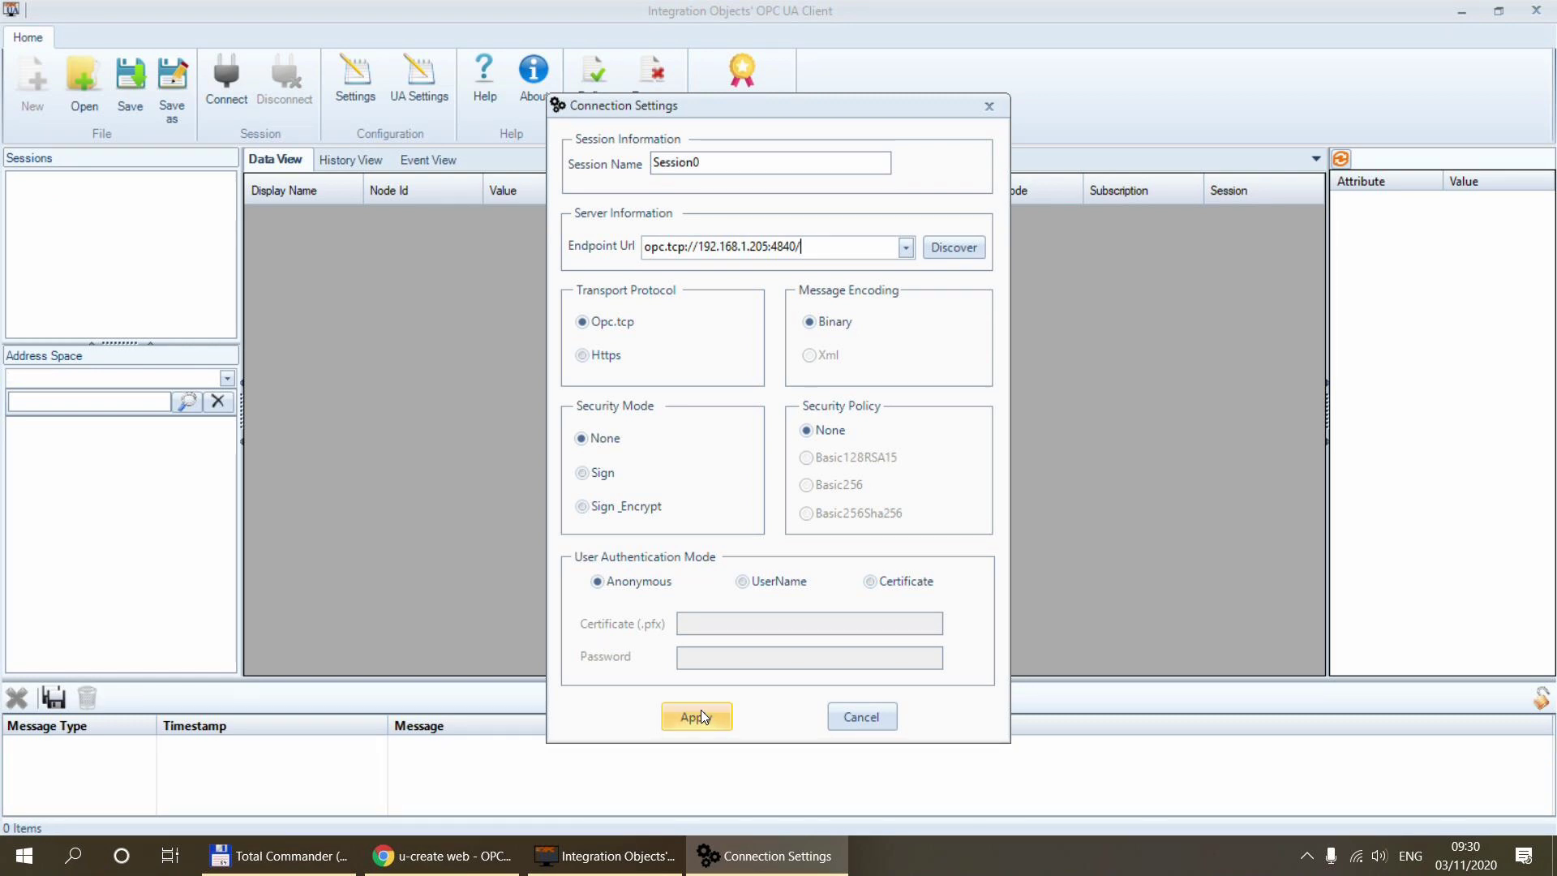
left_click(699, 714)
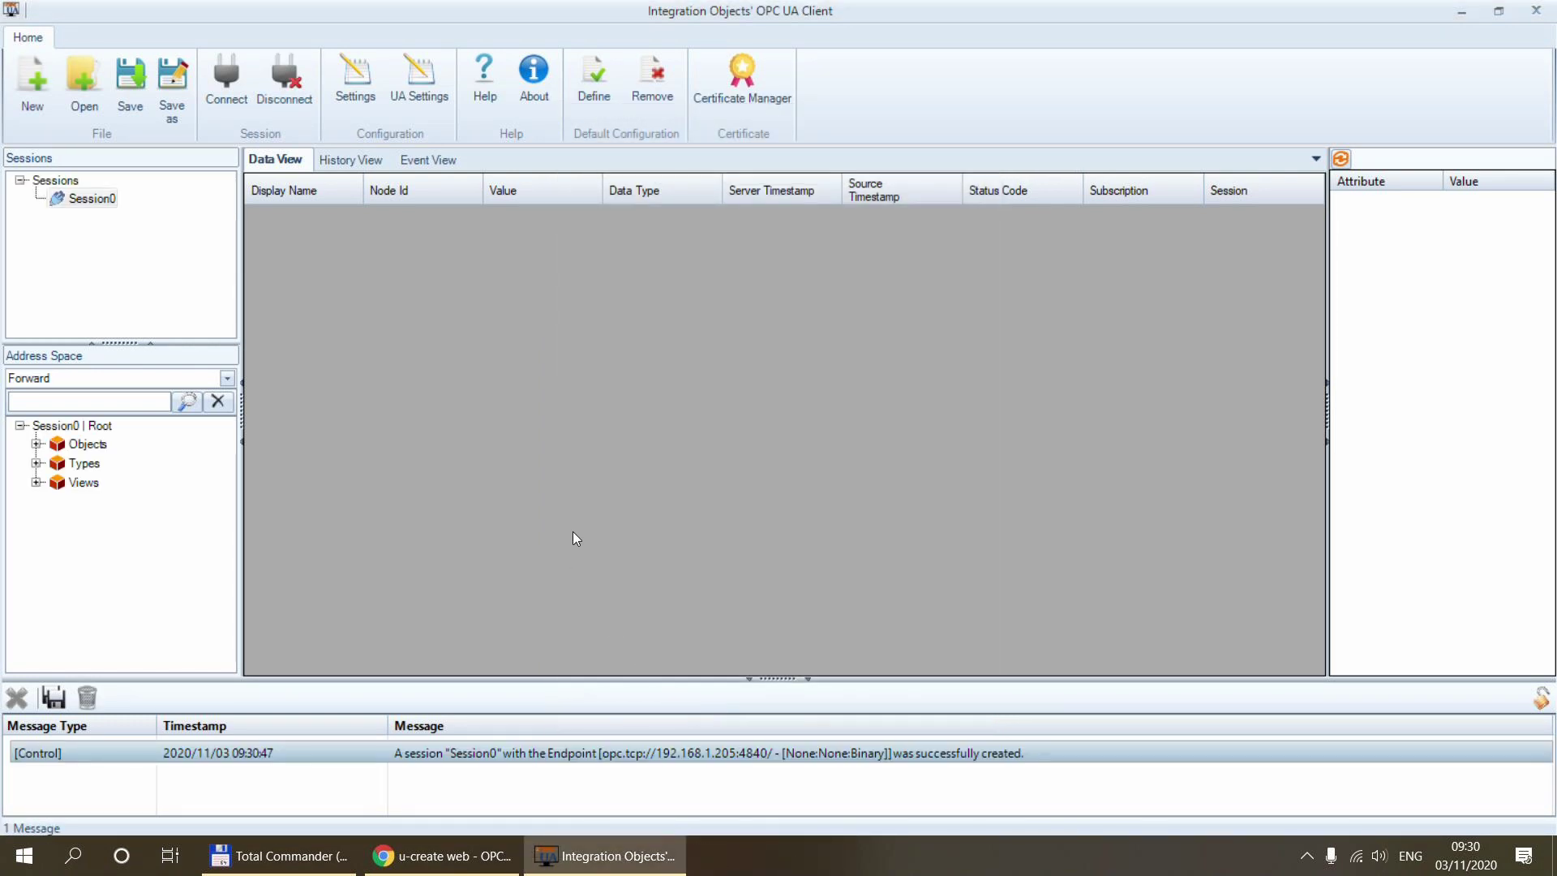
Expand Objects, DeviceSet and Controller in the address space to reach the controller's properties.
left_click(36, 482)
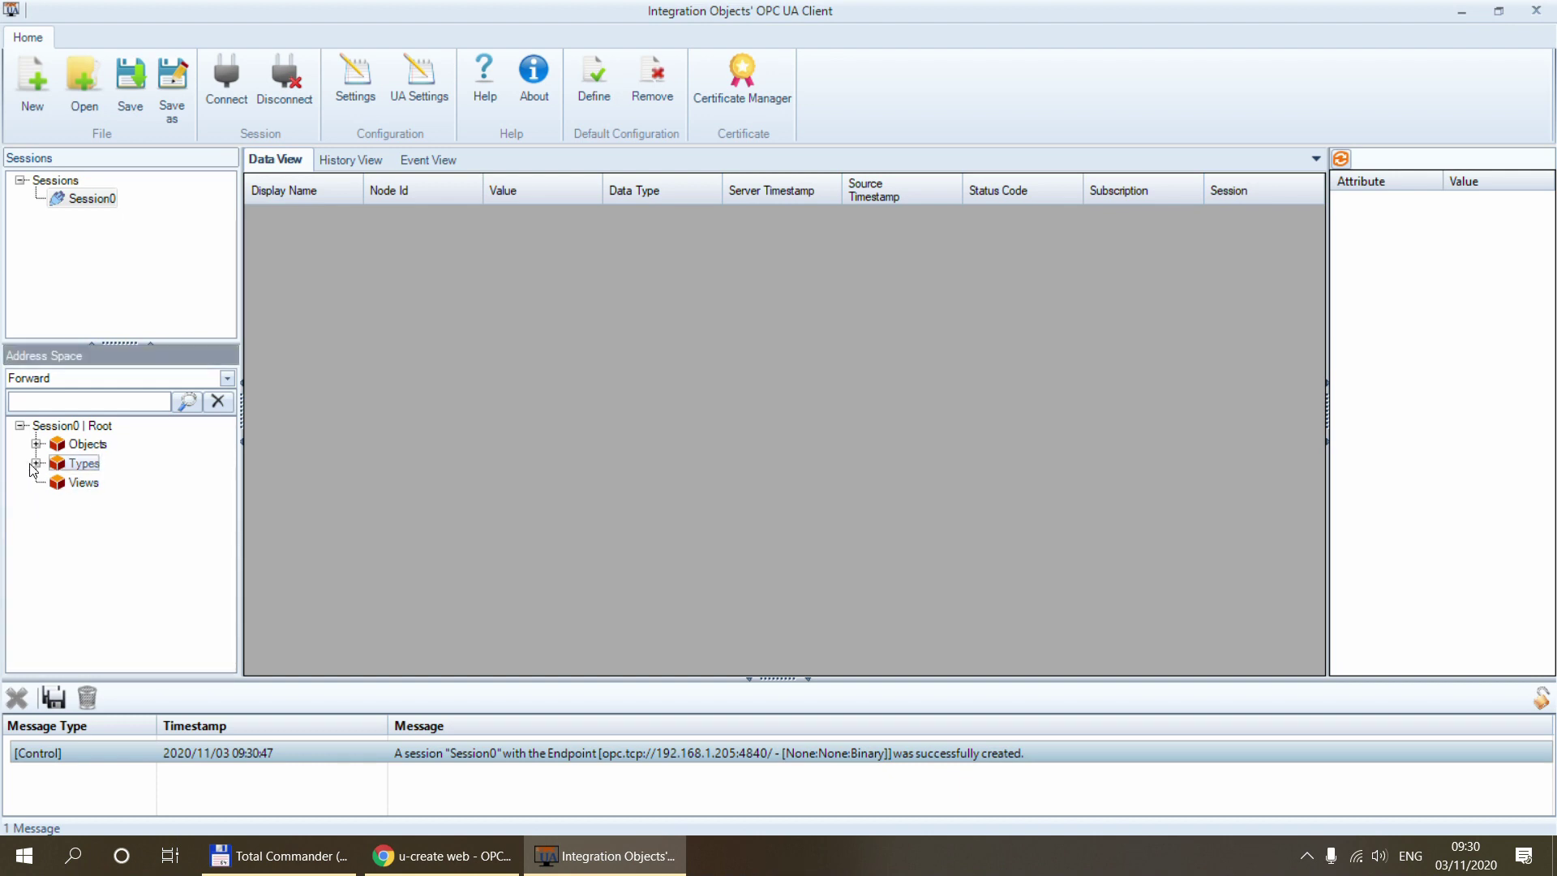
left_click(36, 444)
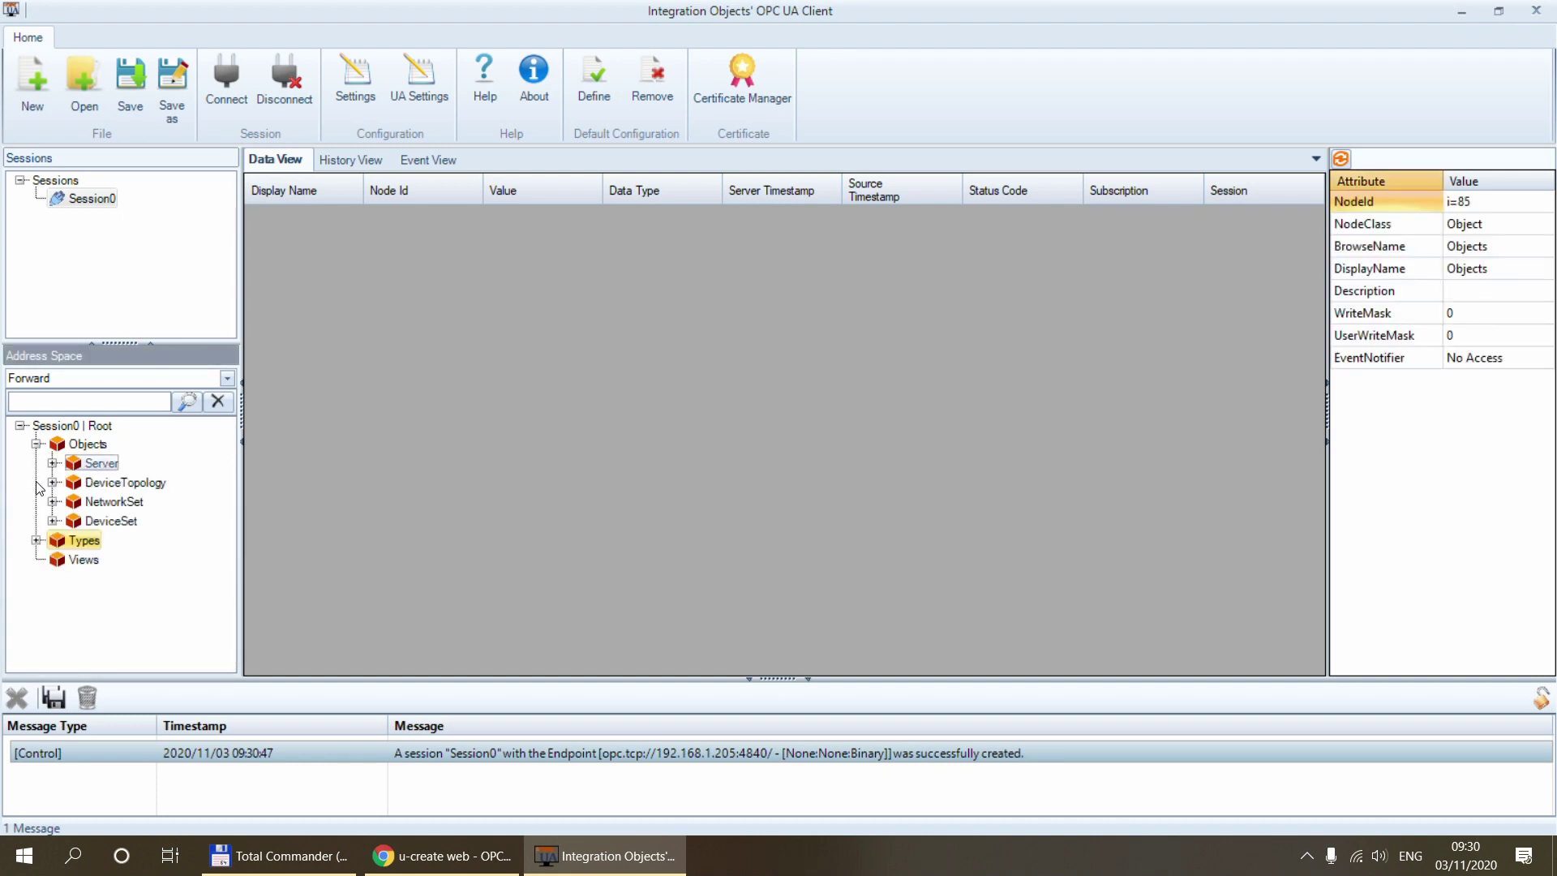
left_click(52, 521)
left_click(69, 559)
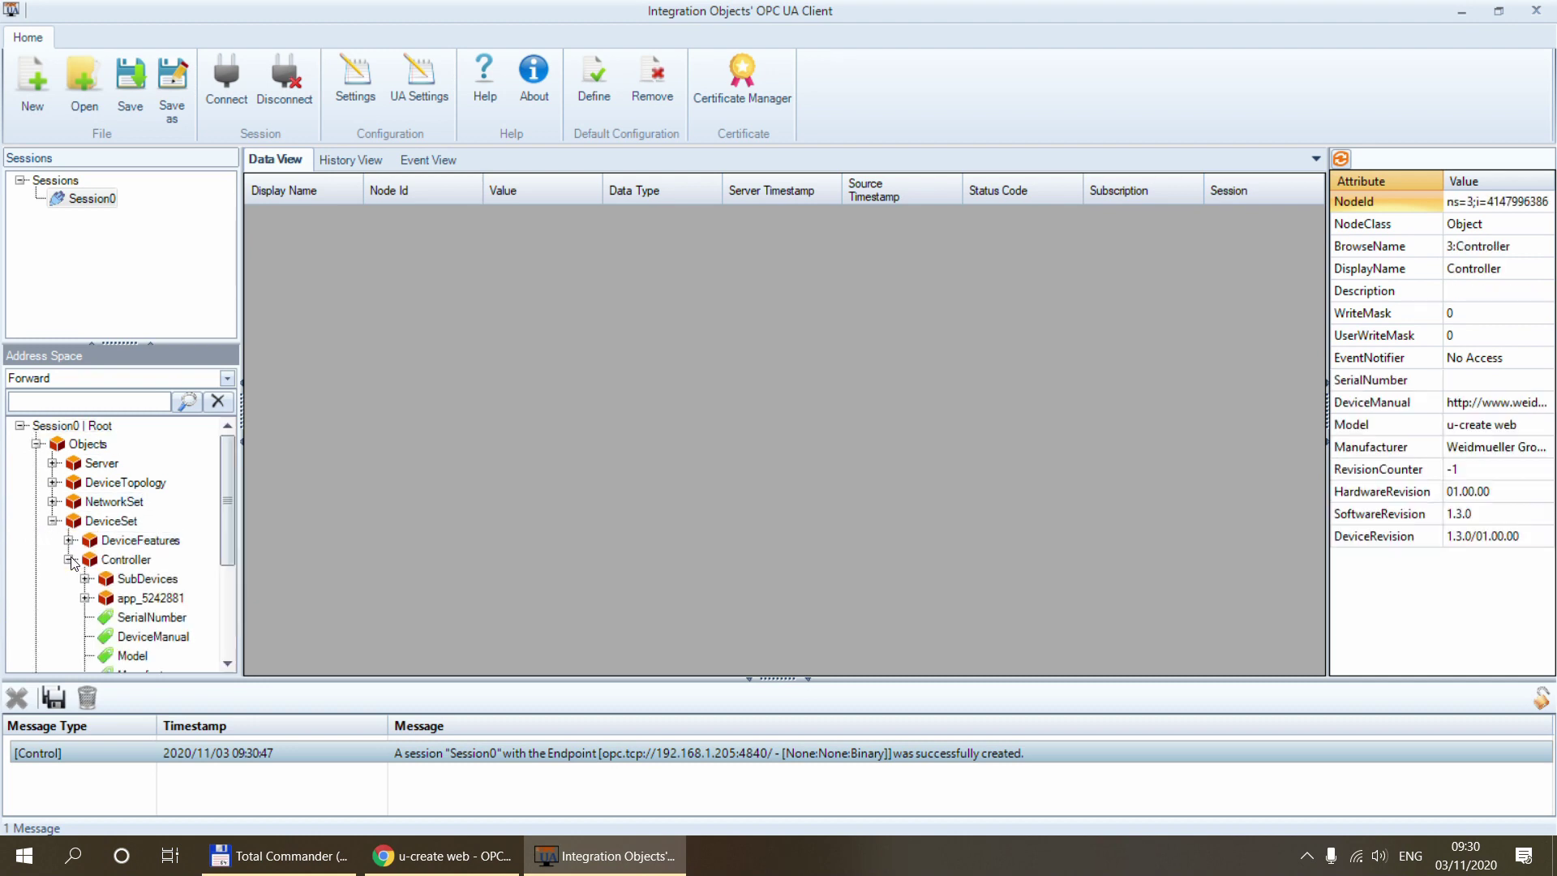
left_click_drag(229, 514, 230, 584)
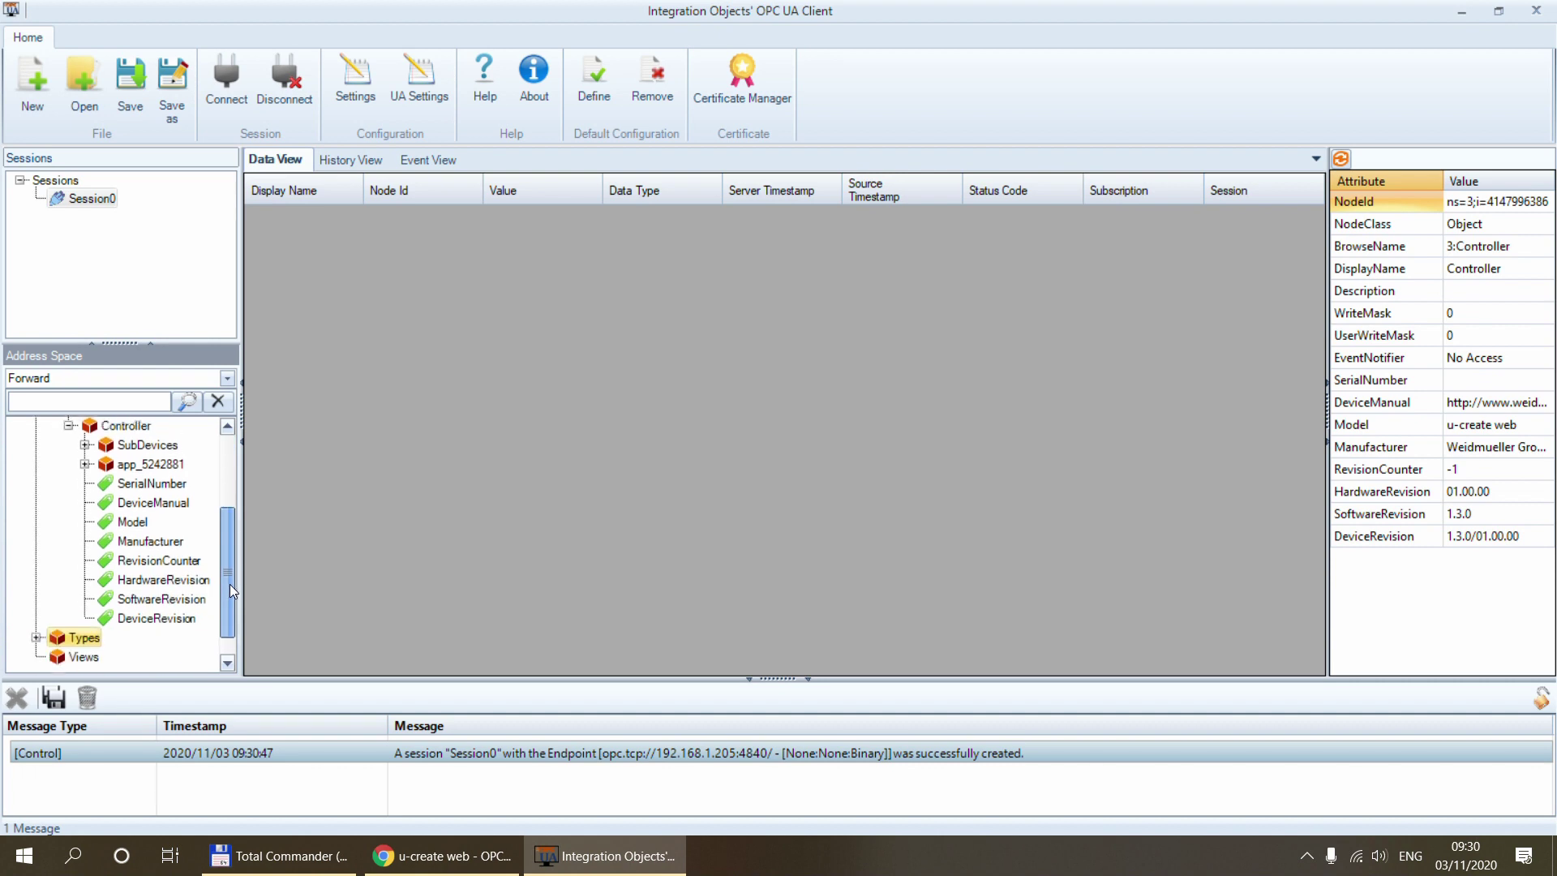
Monitor the controller's Manufacturer and HardwareRevision variables in the Data View using a new subscription named Subscription0, with a wider Value column.
left_click(161, 540)
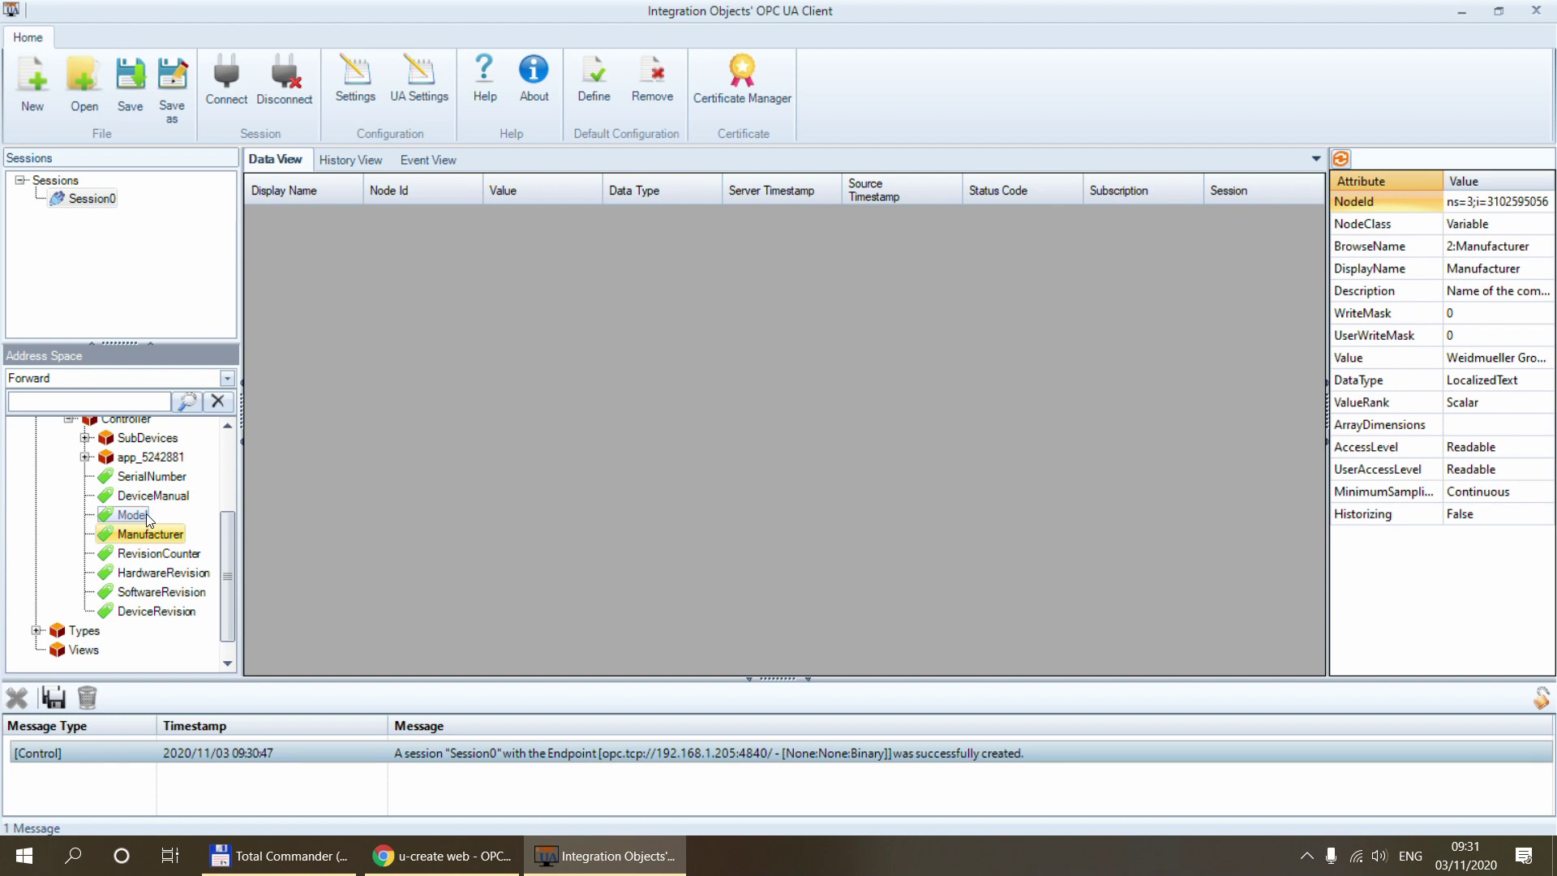
left_click_drag(158, 533, 537, 355)
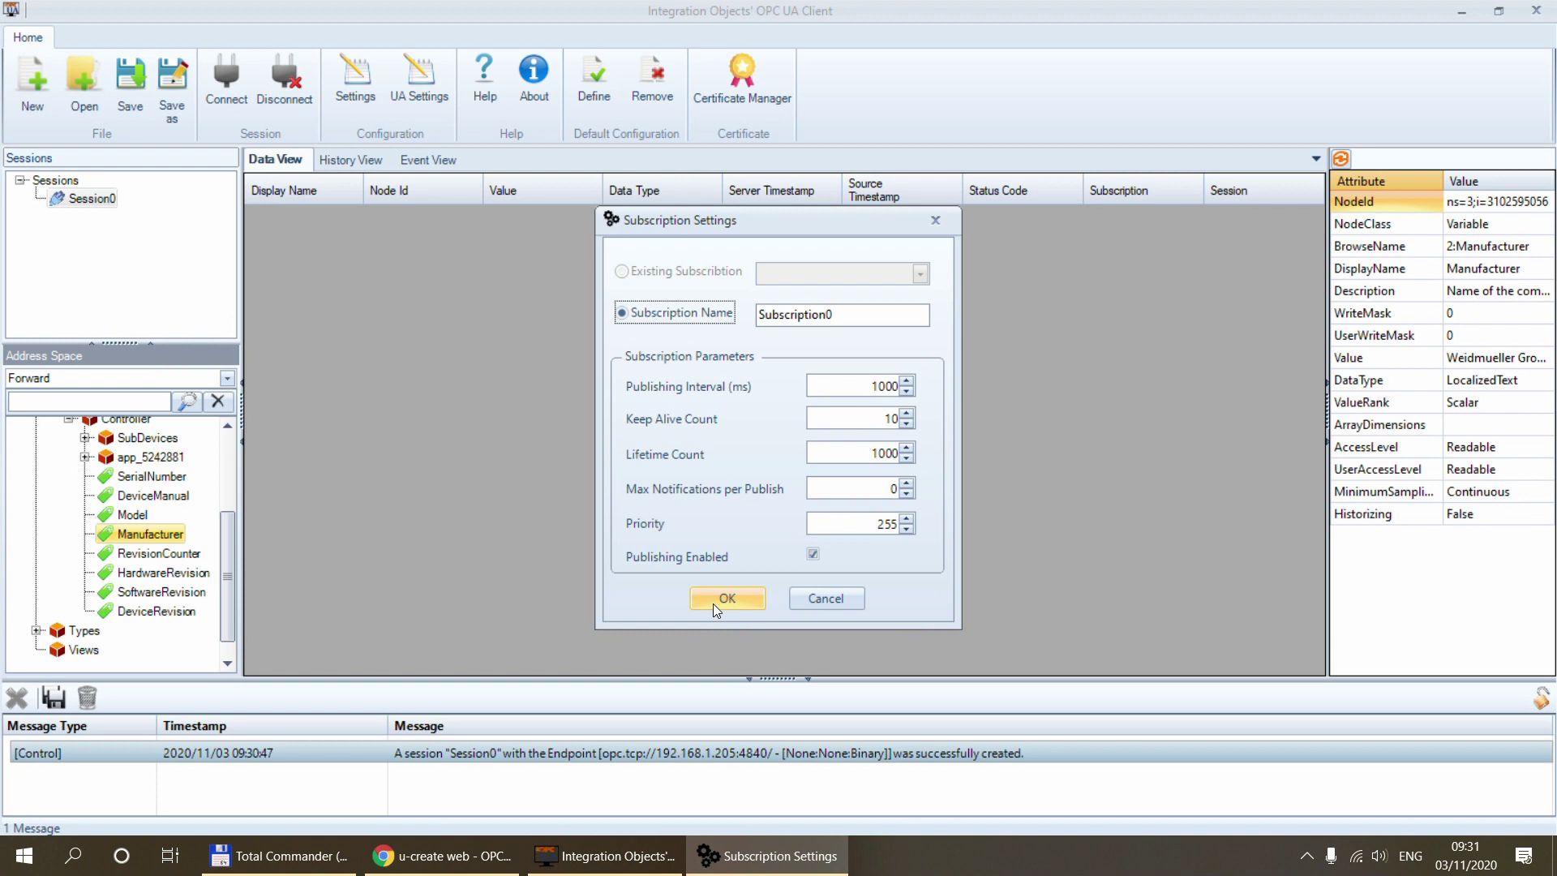
left_click(718, 603)
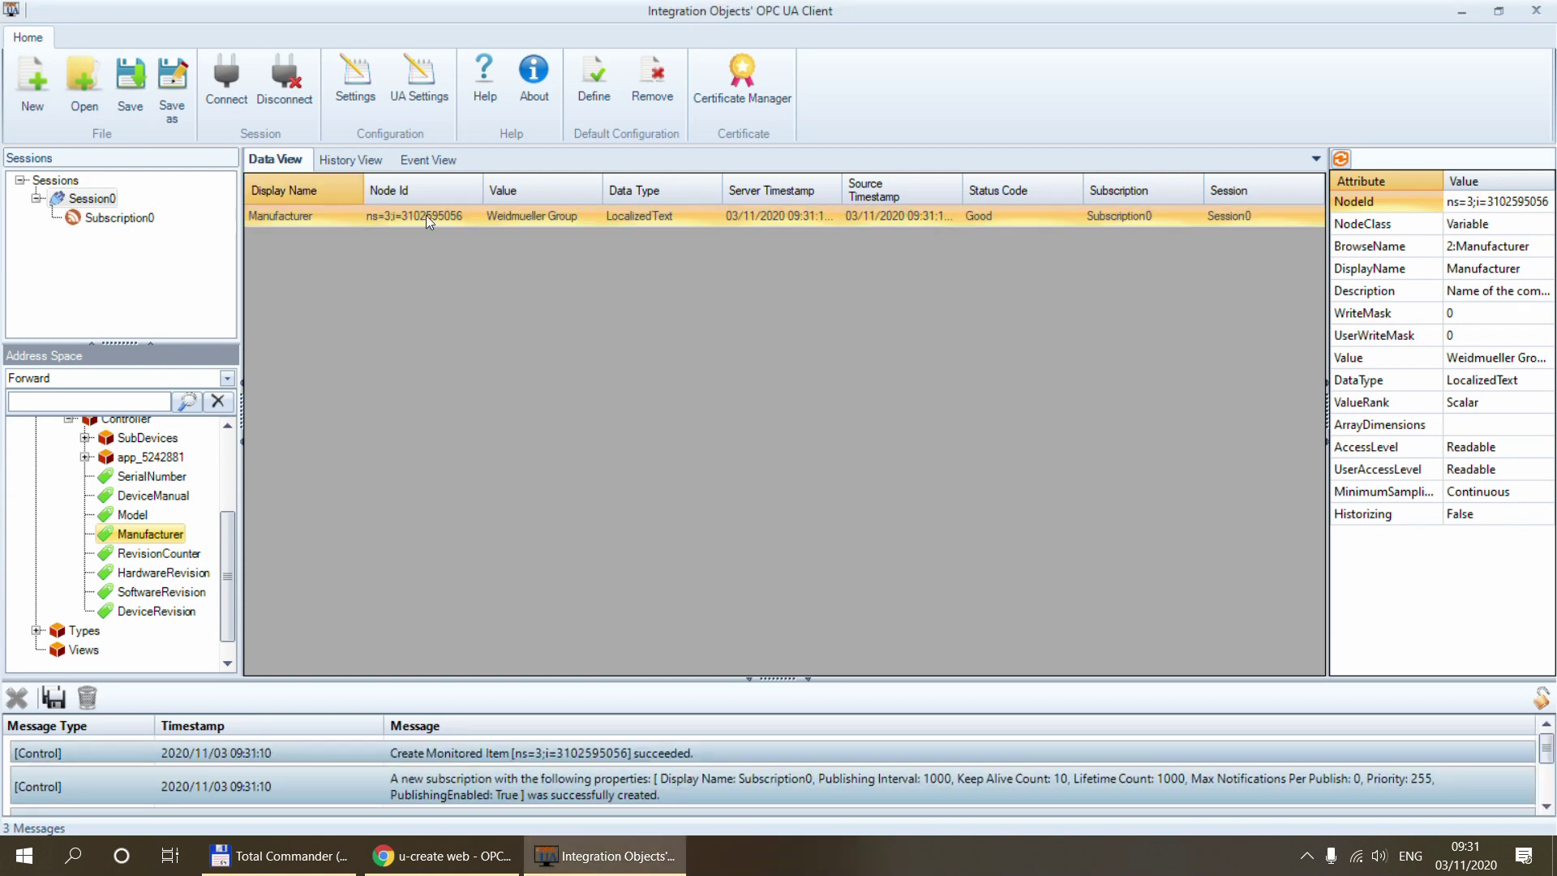
left_click_drag(601, 183, 648, 184)
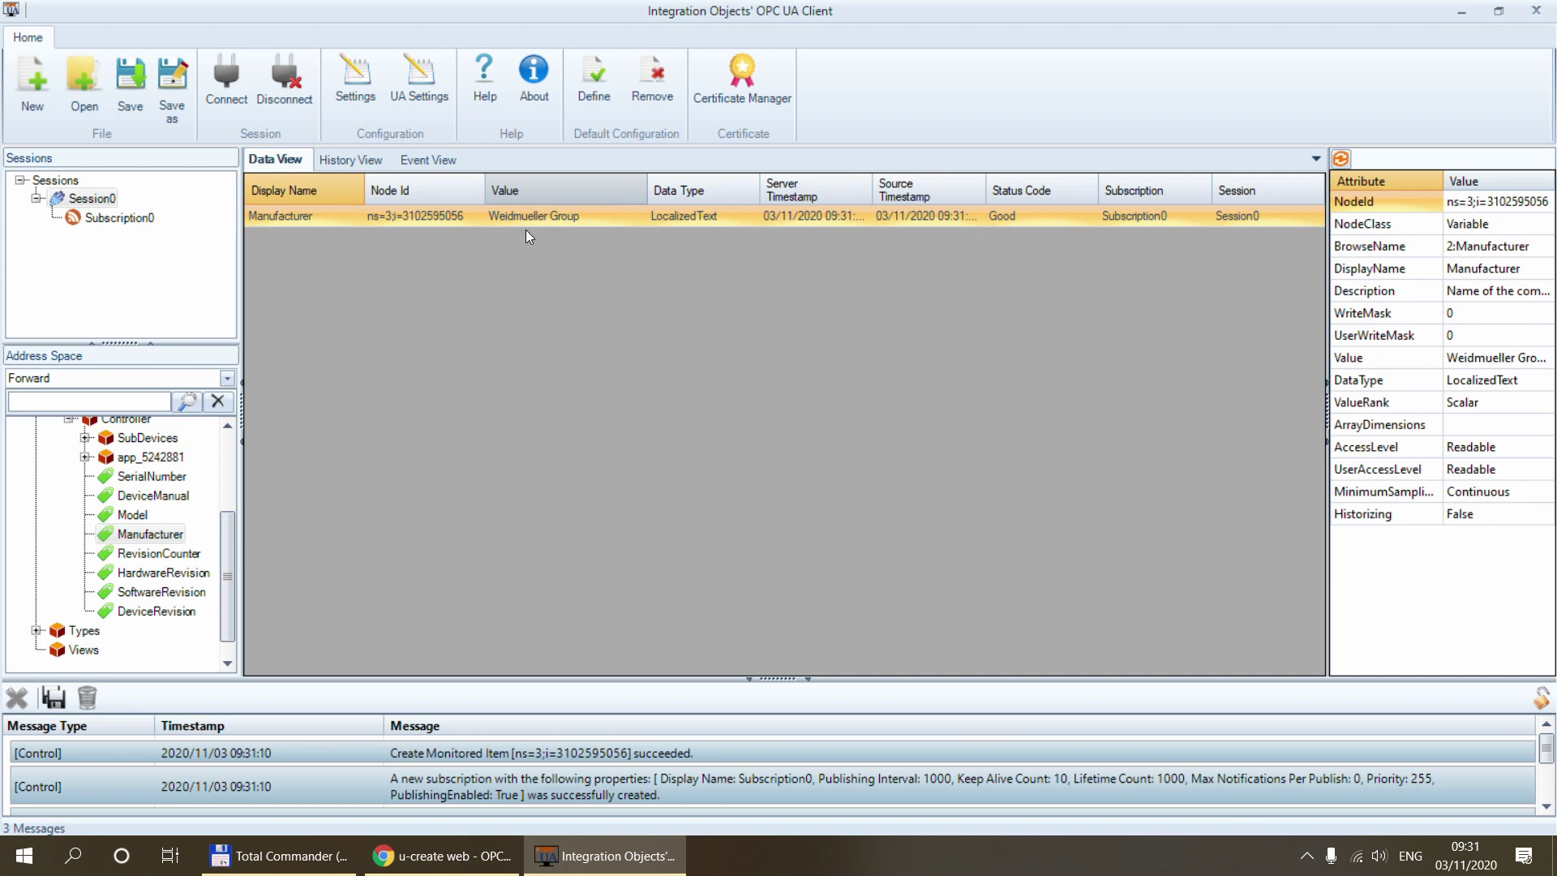
left_click_drag(162, 573, 538, 345)
left_click(716, 601)
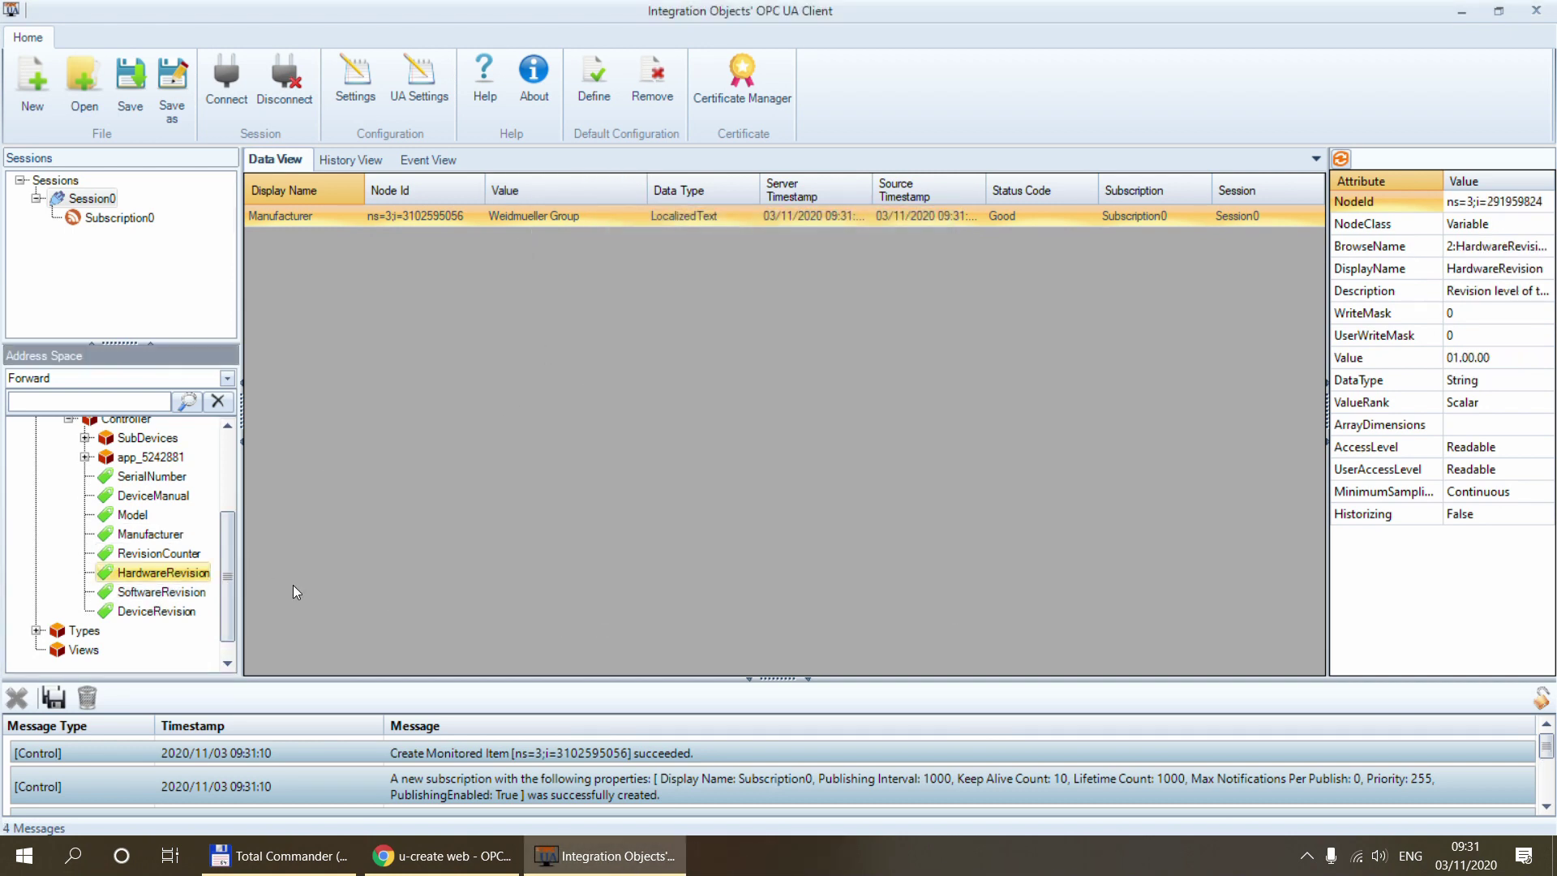
Expand the Variables of app_5242881 and compare them with the published global variables in the u-create web OPC UA server settings.
left_click(85, 457)
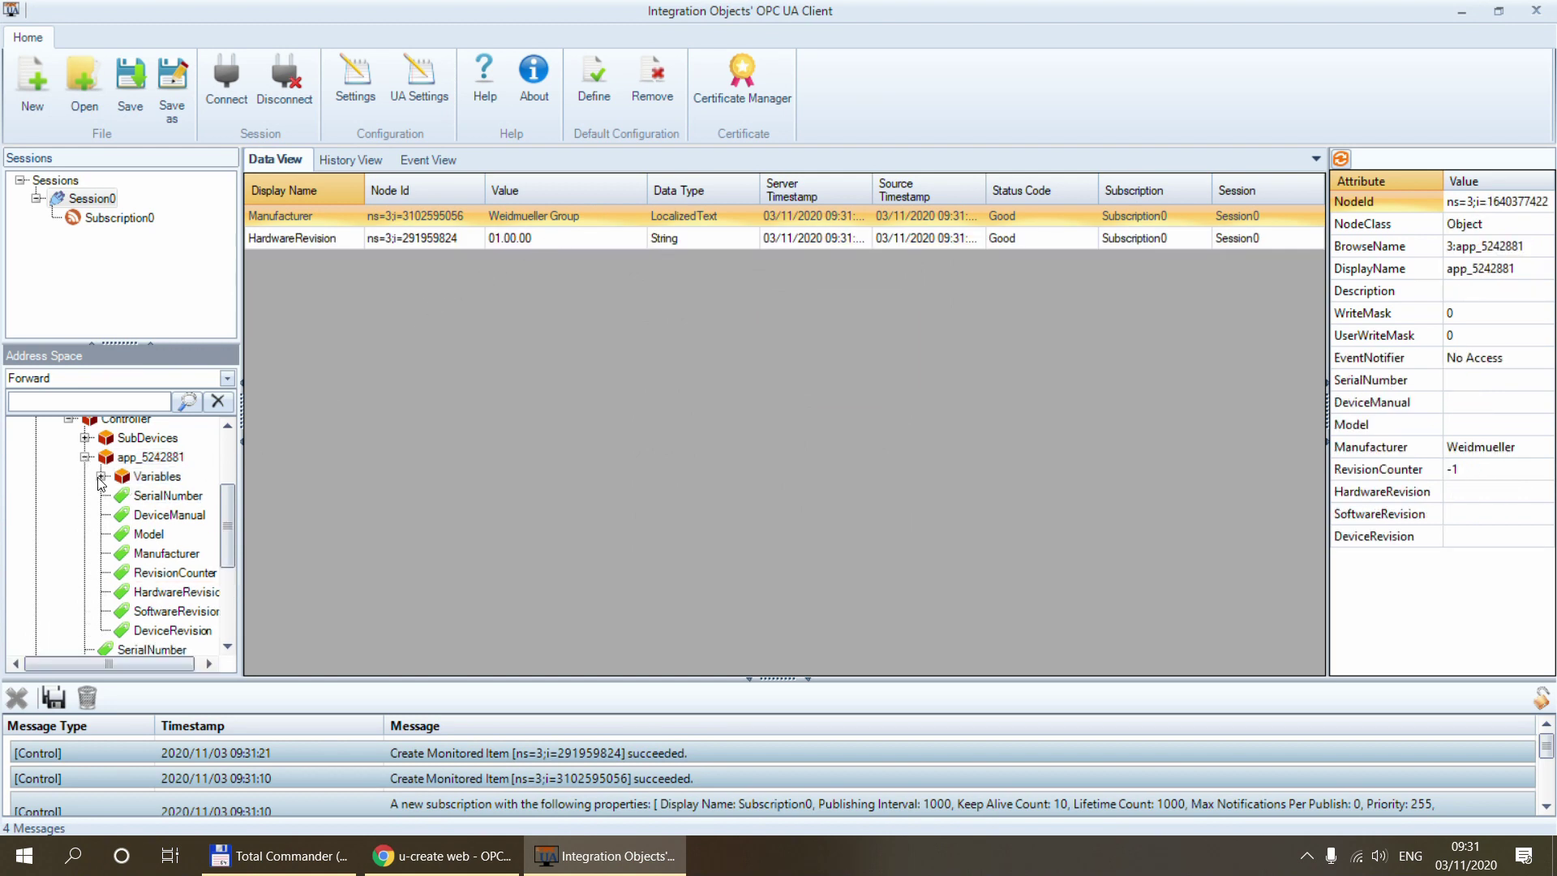
left_click(100, 477)
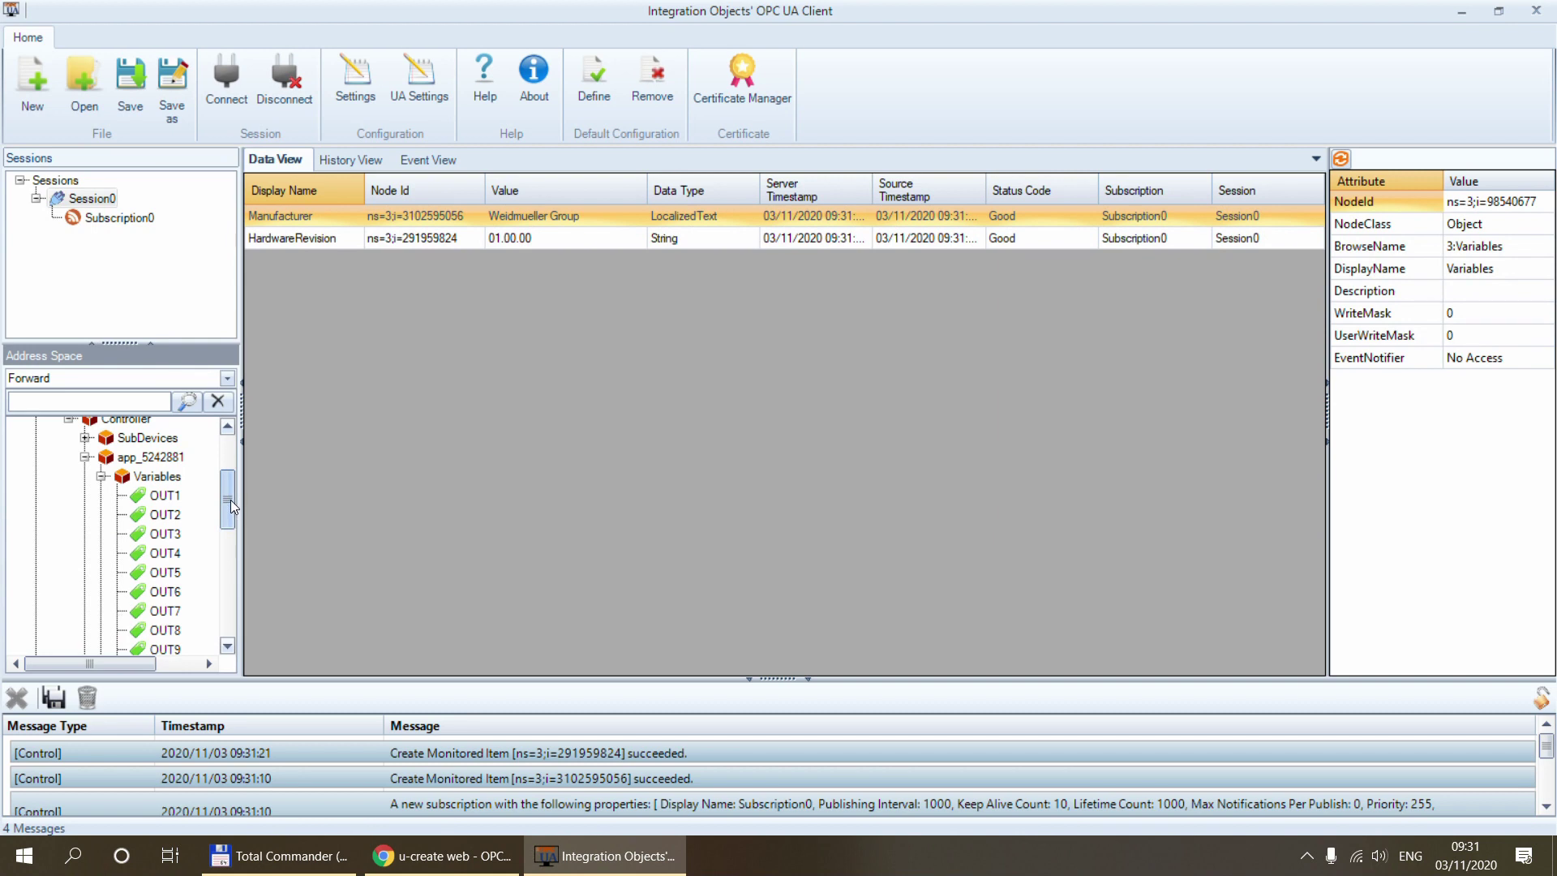
left_click(448, 855)
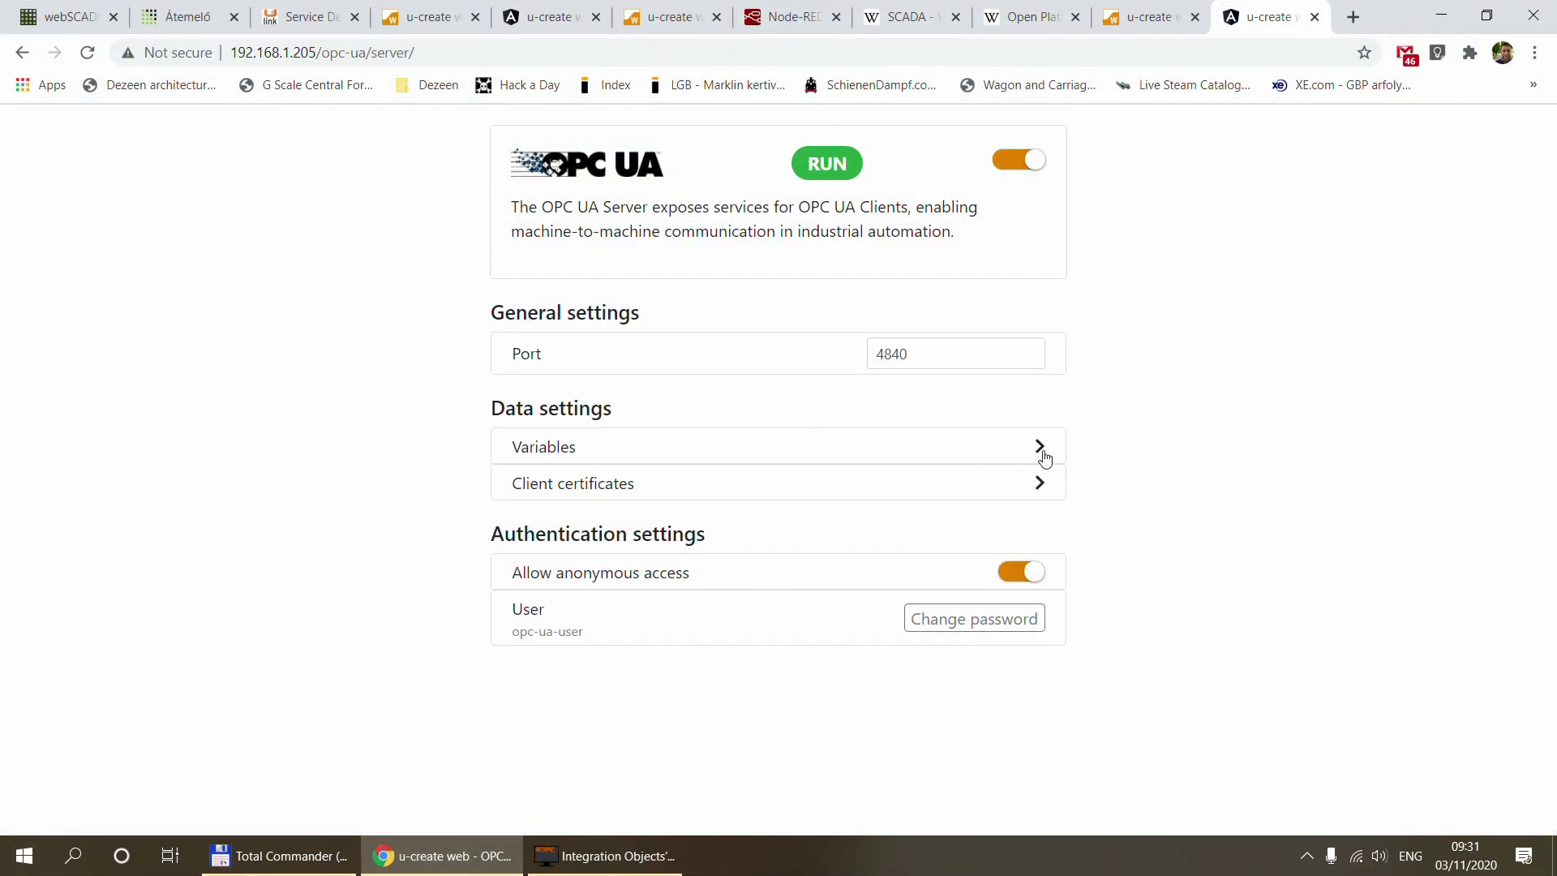
left_click(1045, 458)
left_click_drag(1159, 349, 1168, 514)
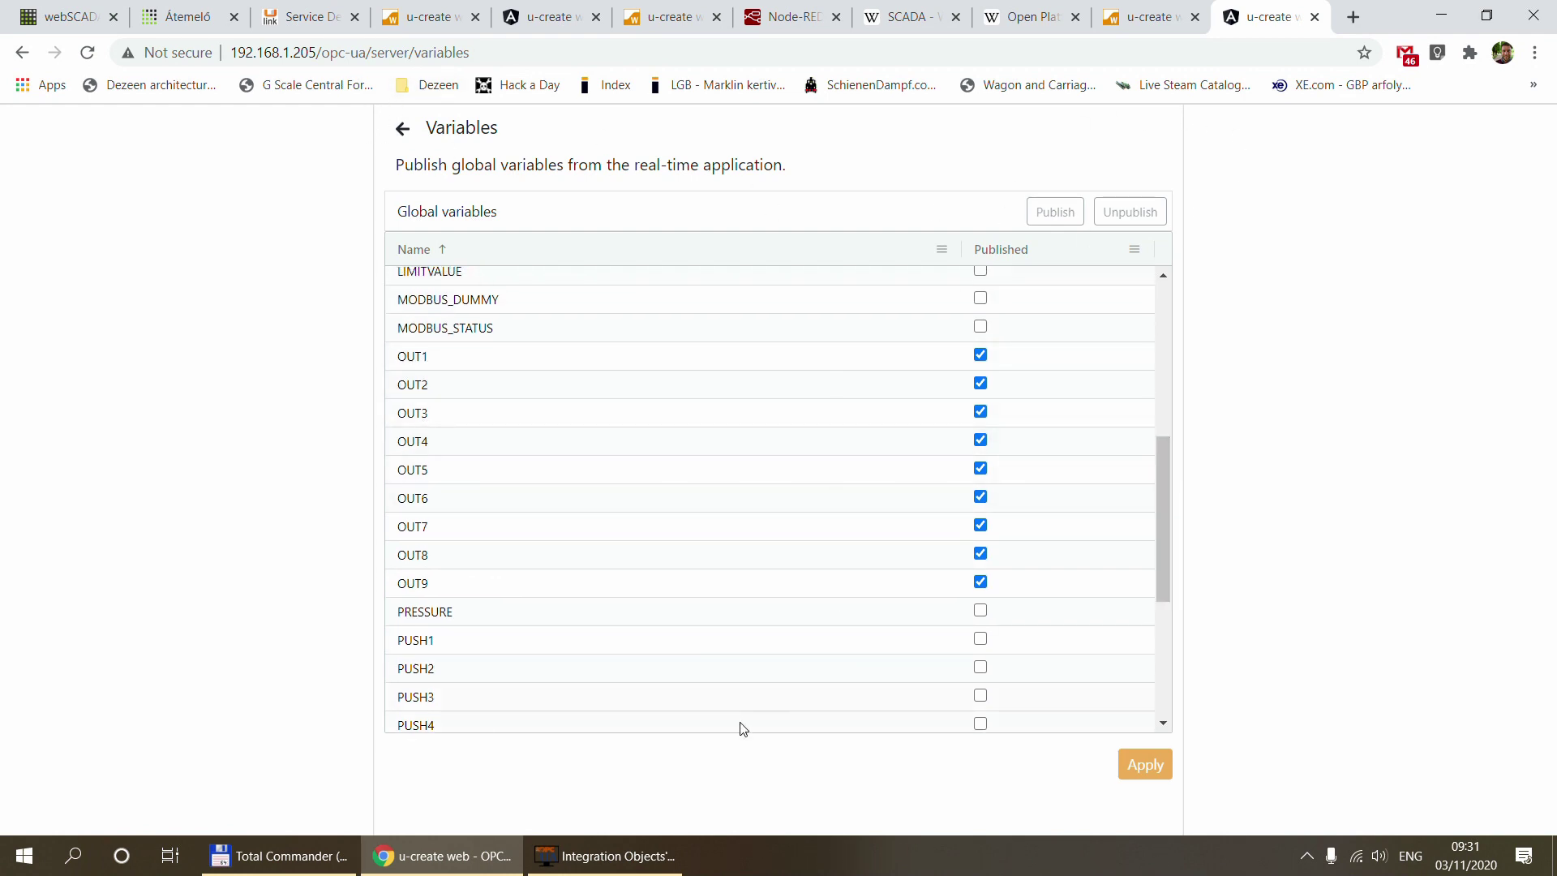
Return to the OPC UA Client and add the application's OUT2 variable to the Data View.
left_click(604, 856)
left_click_drag(164, 514, 625, 406)
left_click(724, 599)
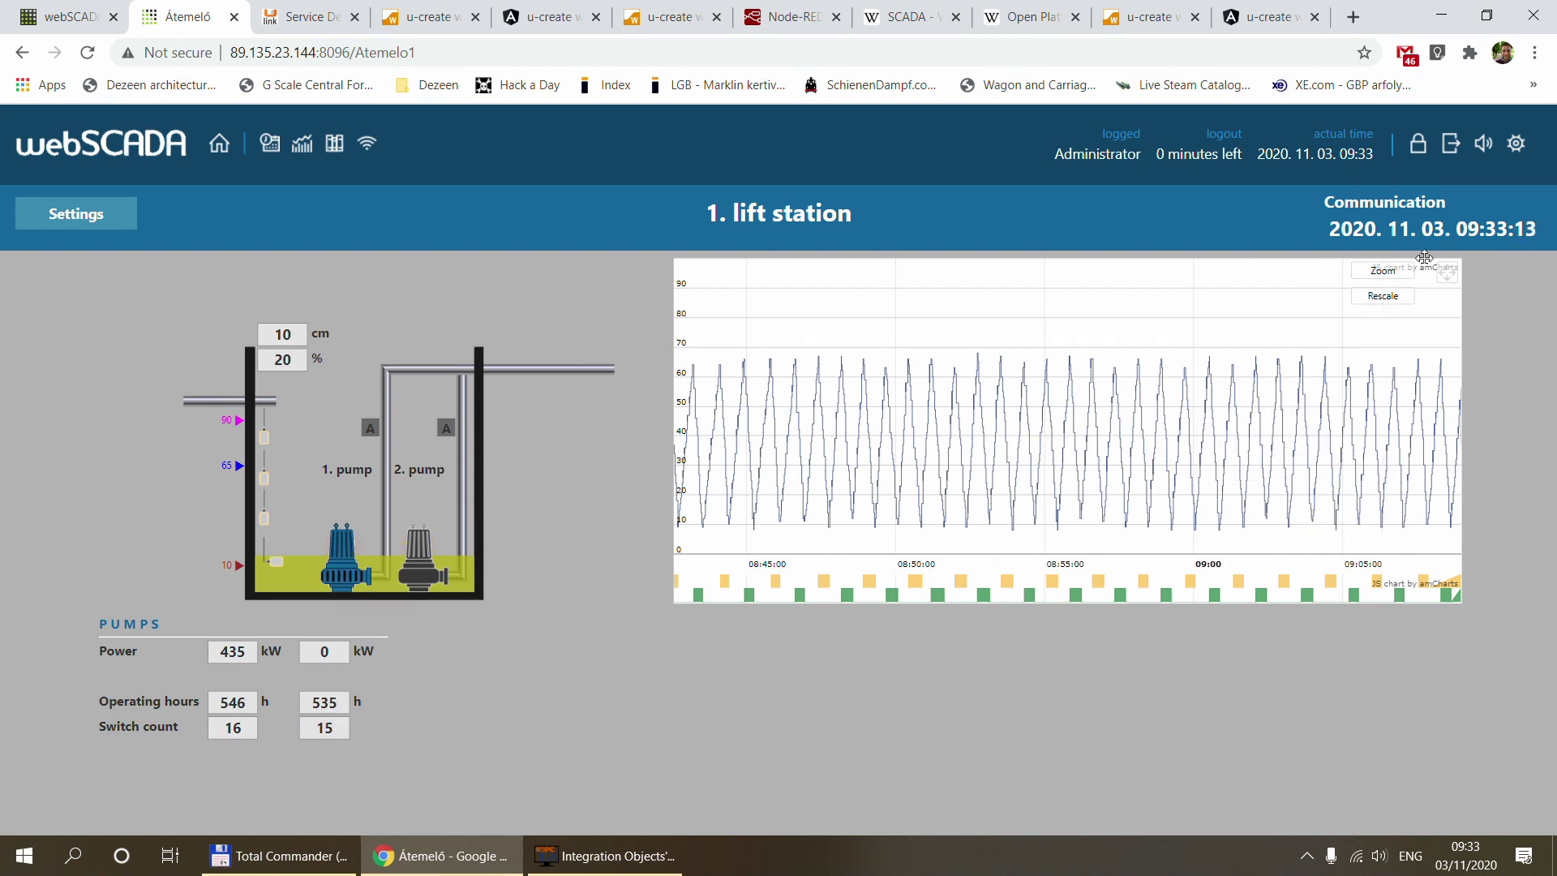
Rescale the lift station level chart in webSCADA, pan to the most recent data and zoom in on that period.
left_click(1399, 273)
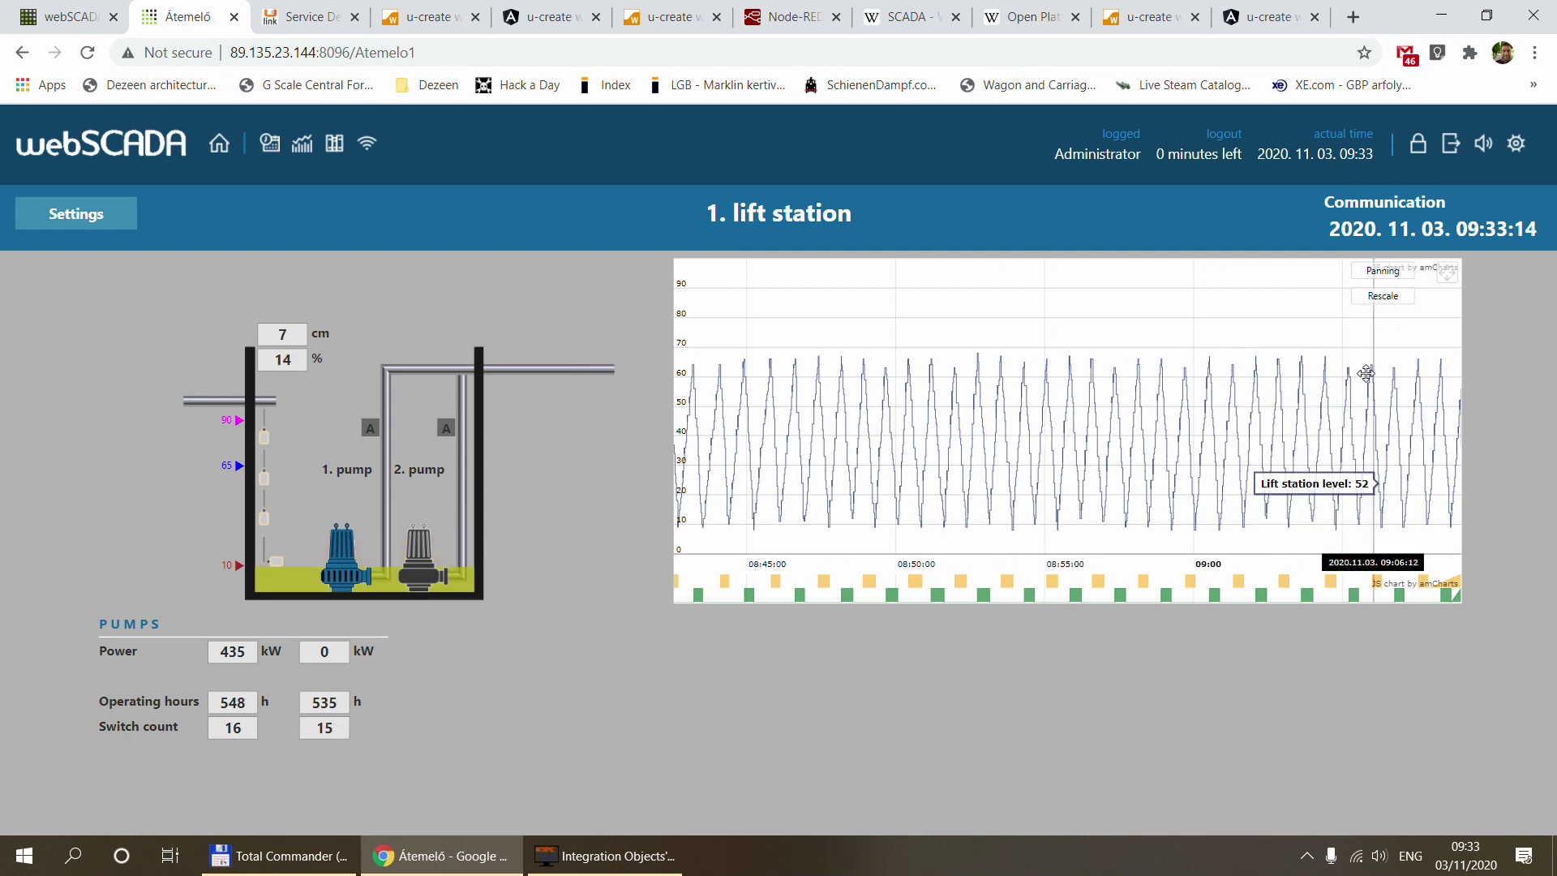
left_click(1391, 301)
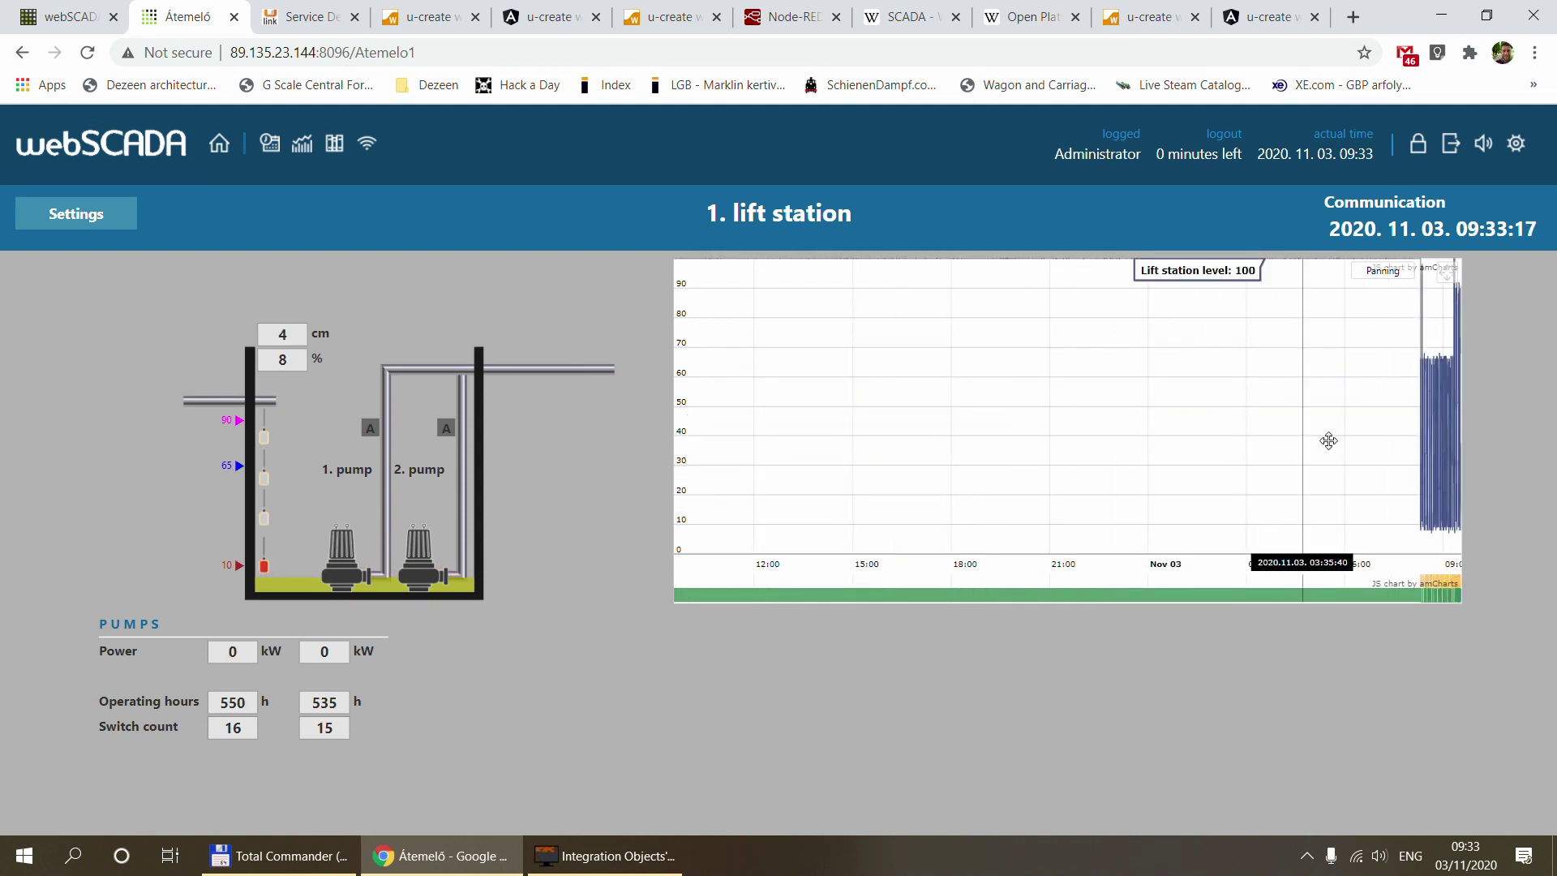
left_click_drag(1436, 441, 990, 448)
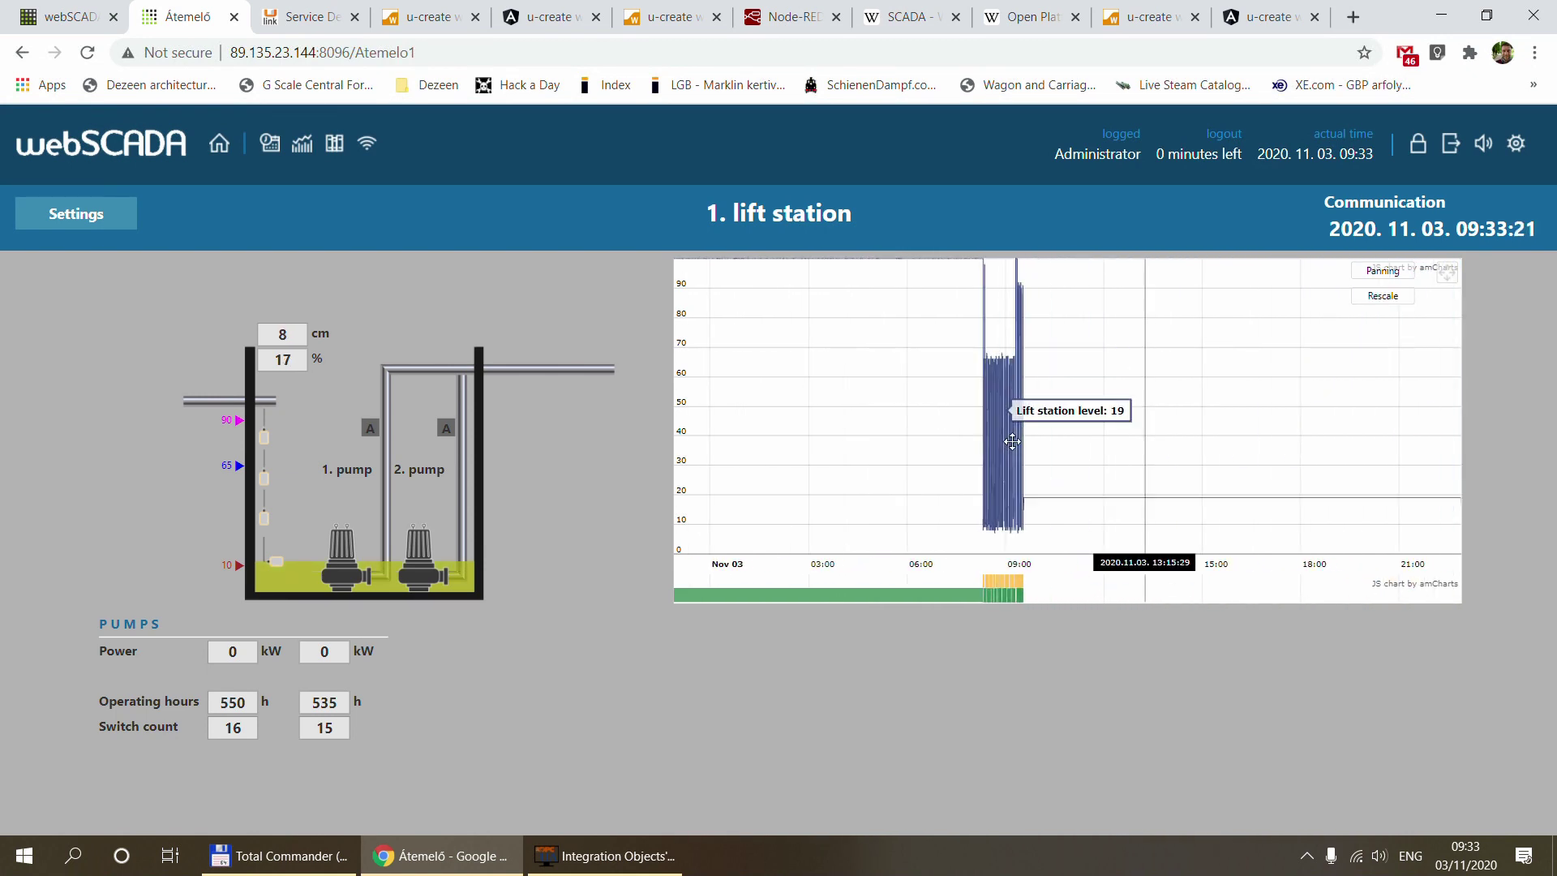
left_click(1385, 272)
left_click_drag(1027, 468, 1039, 478)
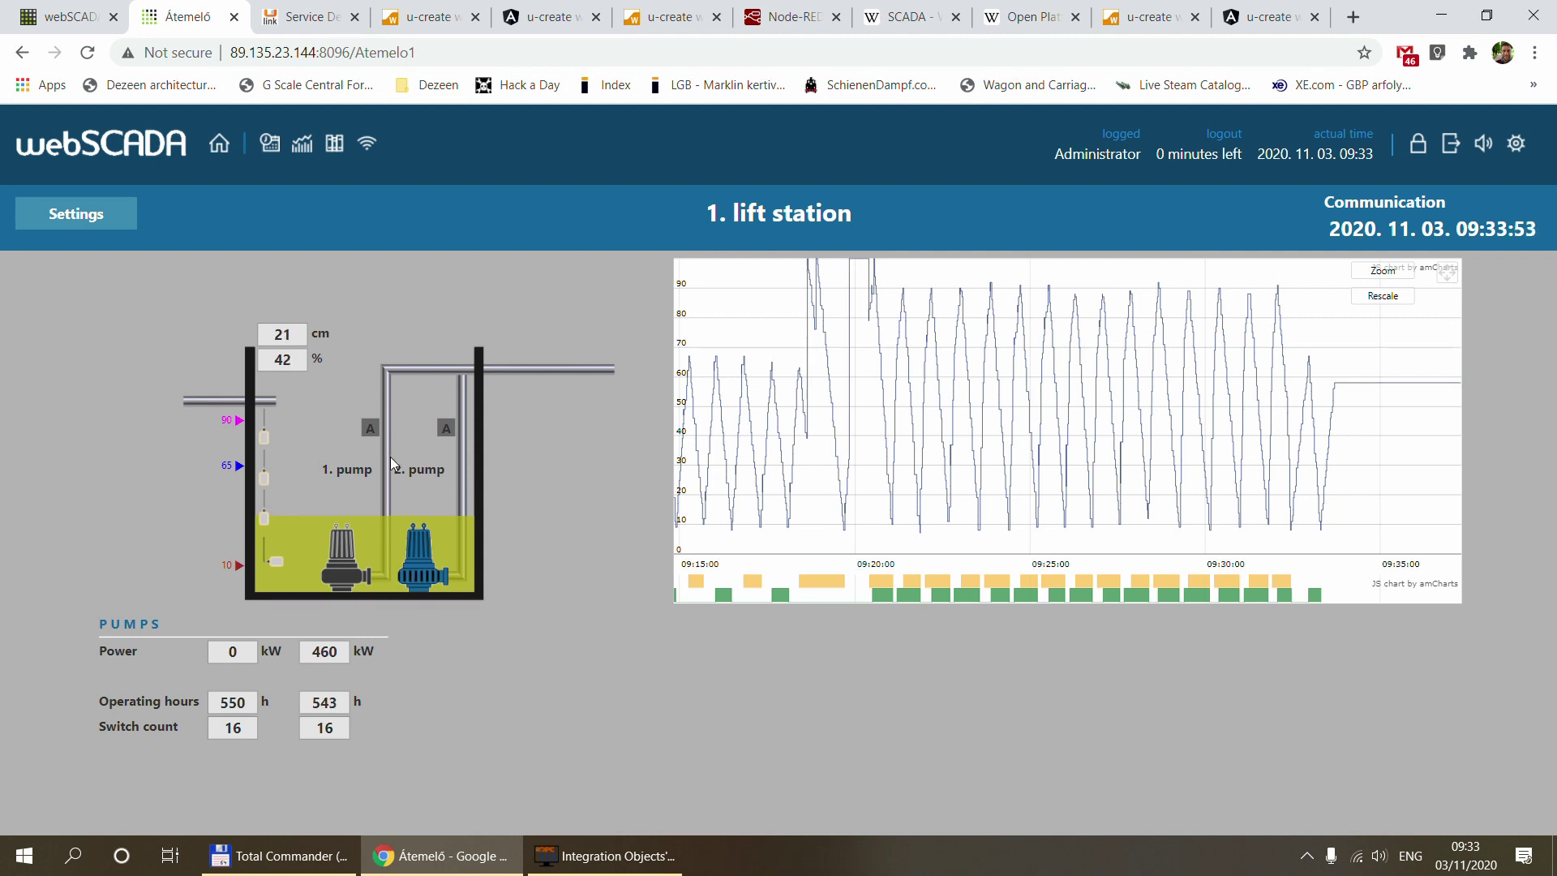
Set the first switch-on level (Bekapcsolási 1 szint) to 80 % in the lift station's parameter settings and close them.
left_click(78, 217)
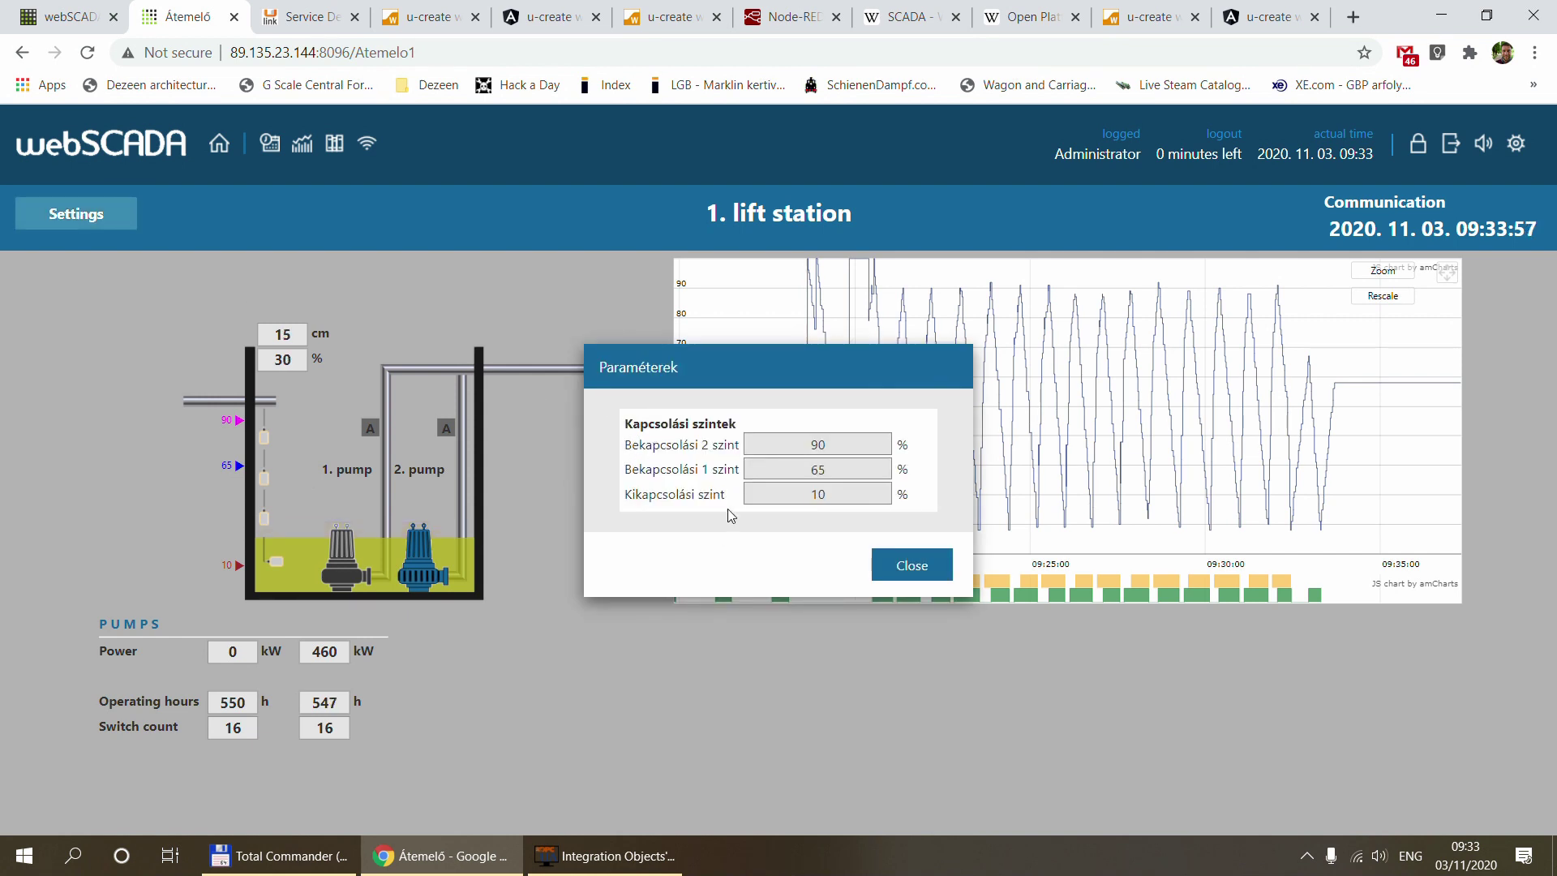
double_click(845, 470)
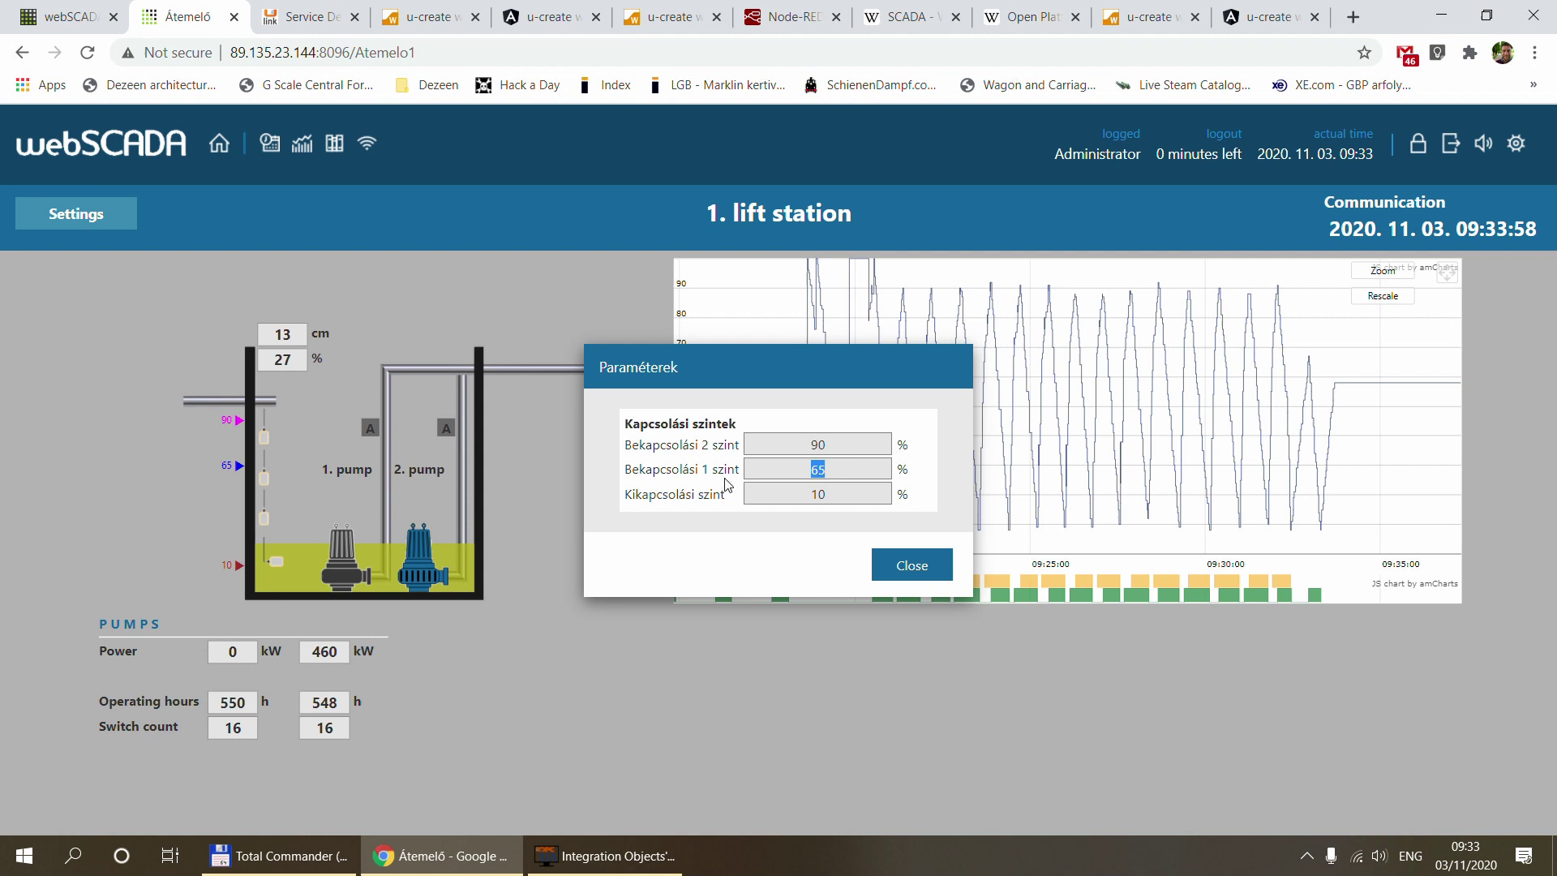
type("80")
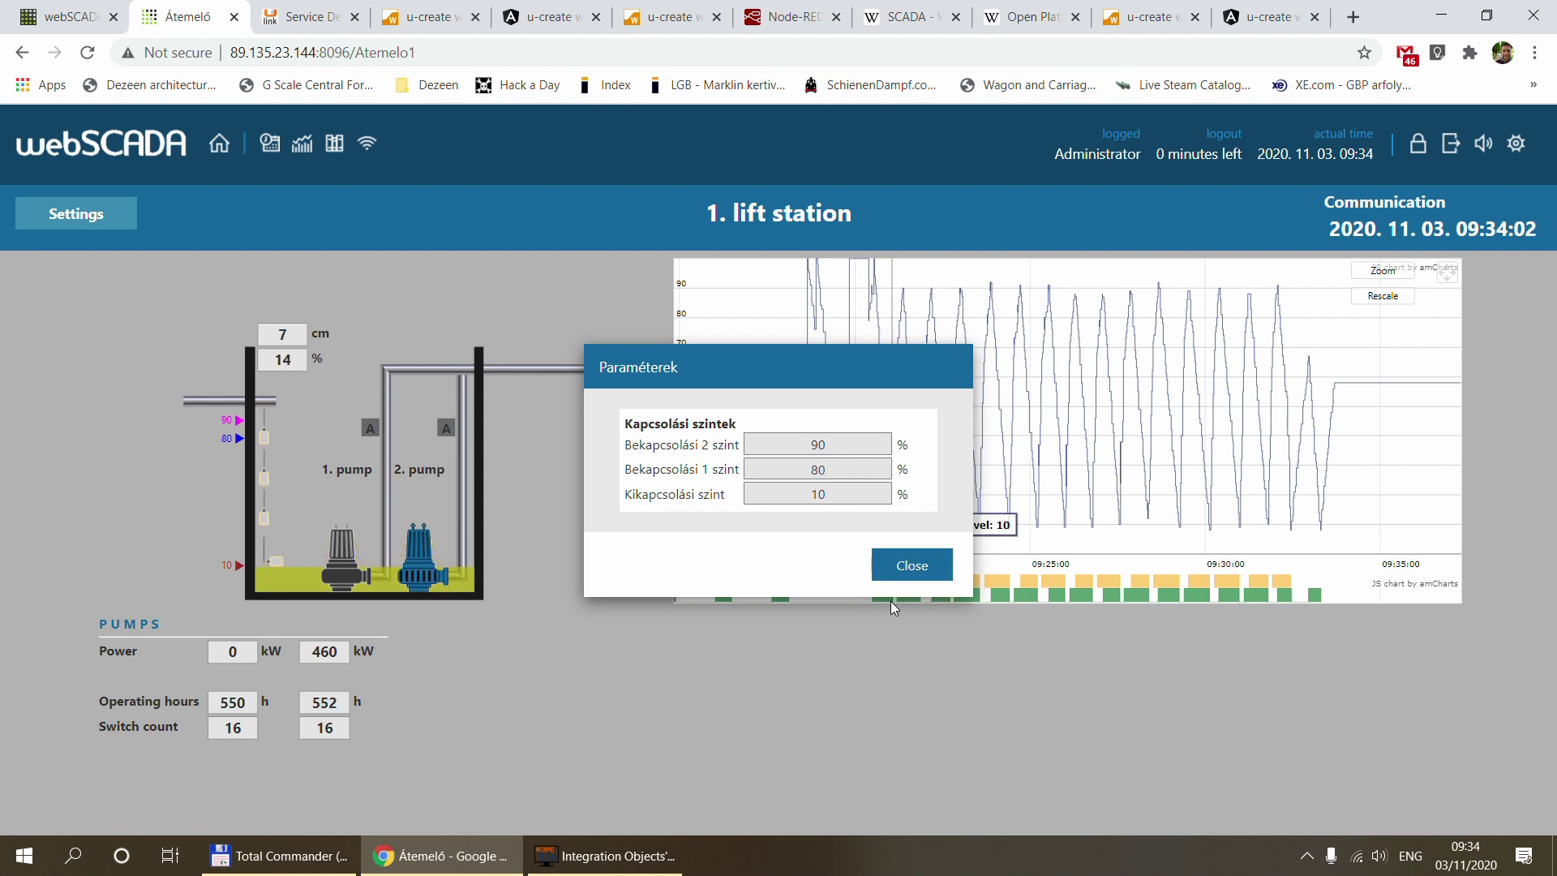
left_click(898, 567)
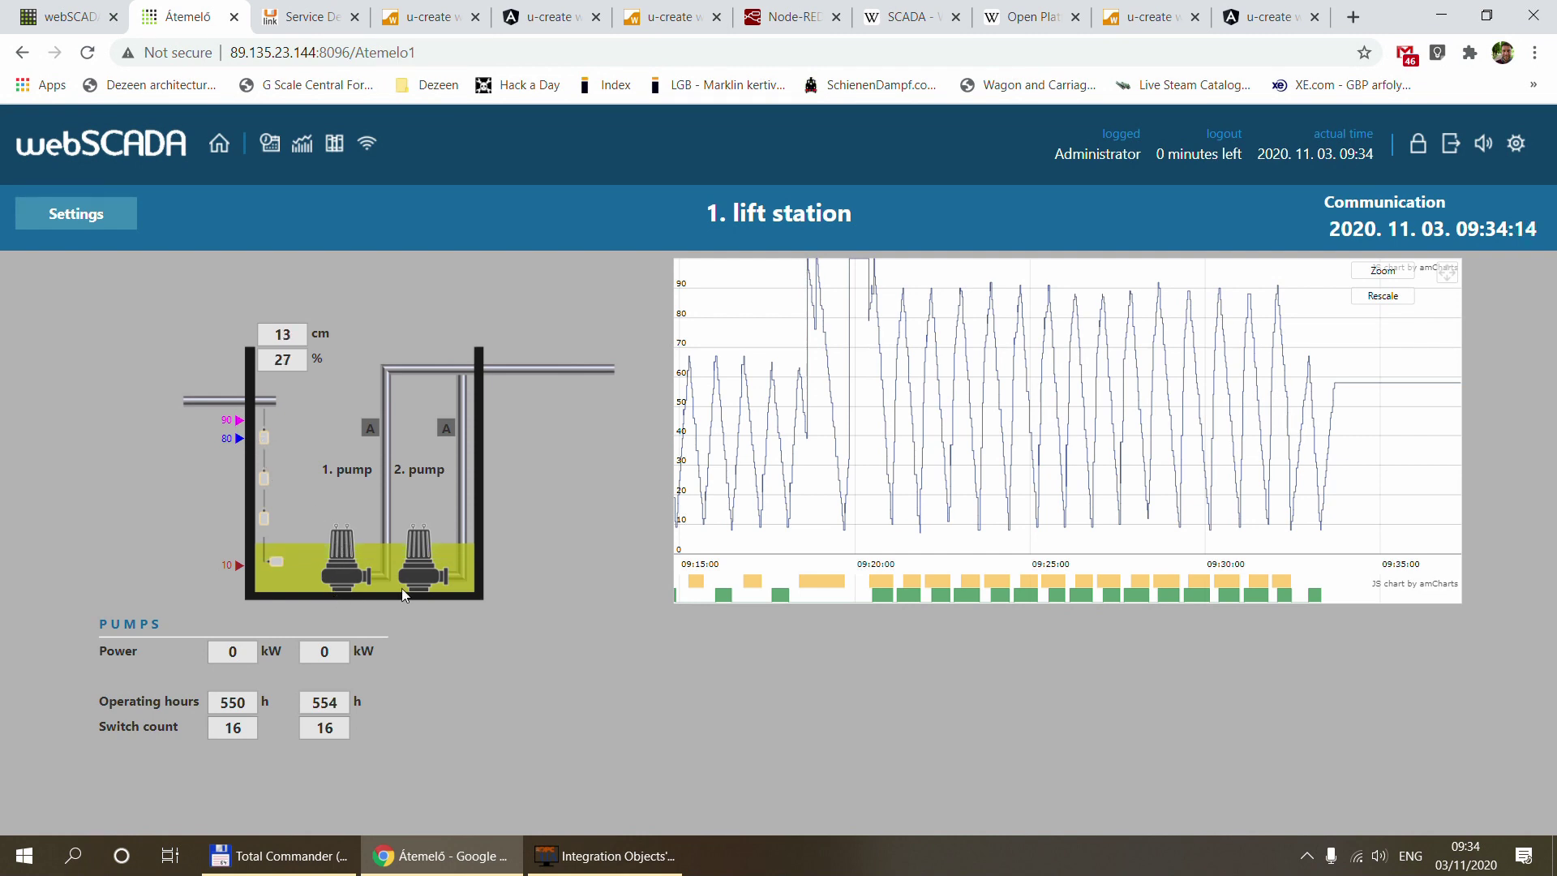
Check the command options of the 2. pump and leave it in Automata mode.
left_click(418, 573)
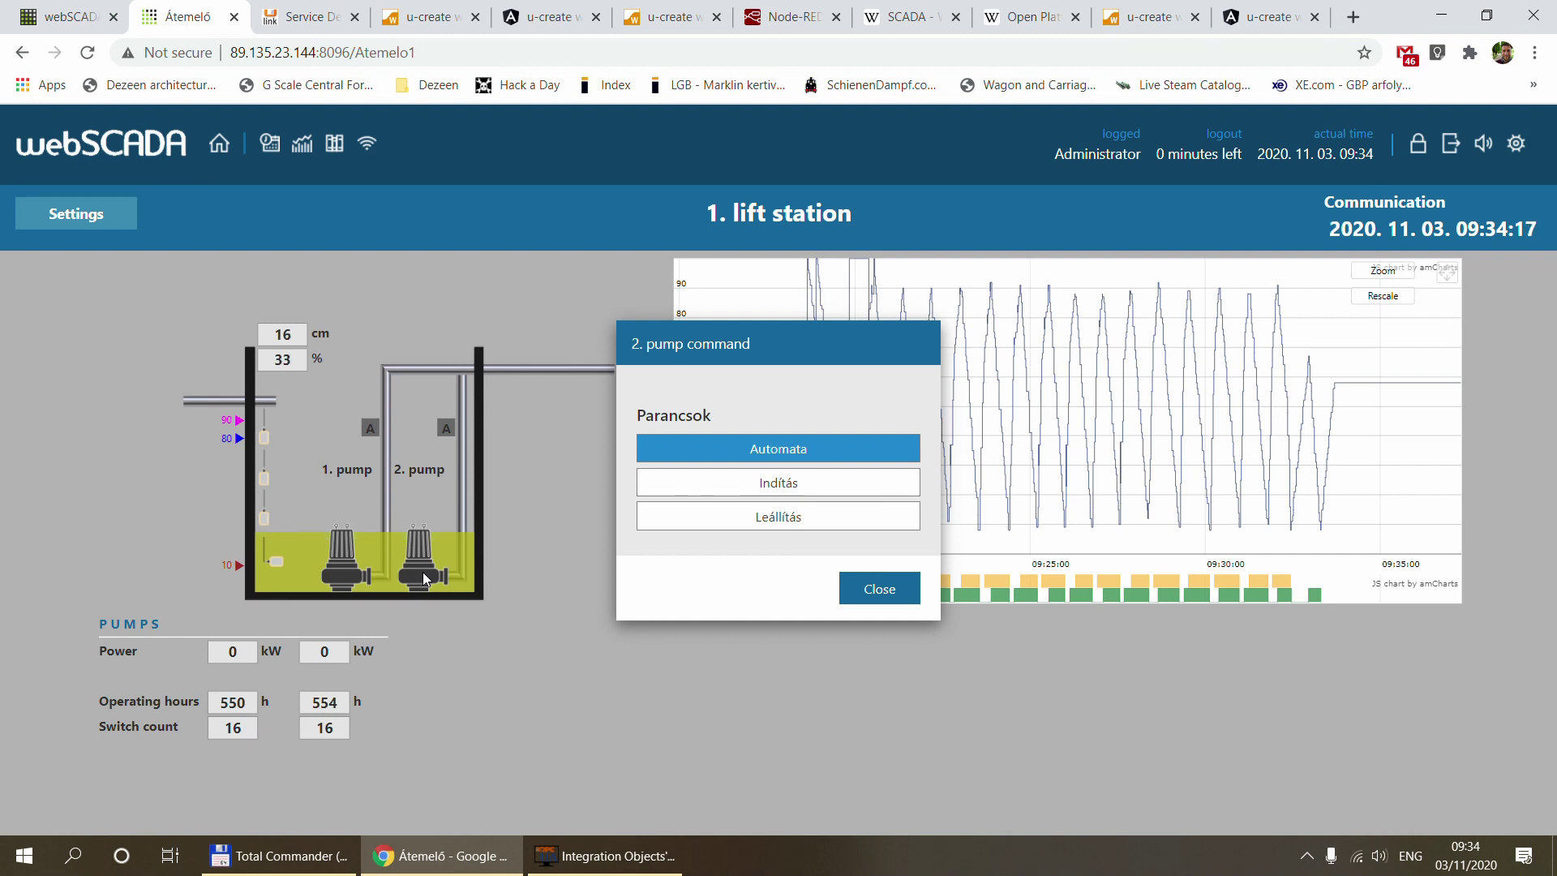
left_click(800, 452)
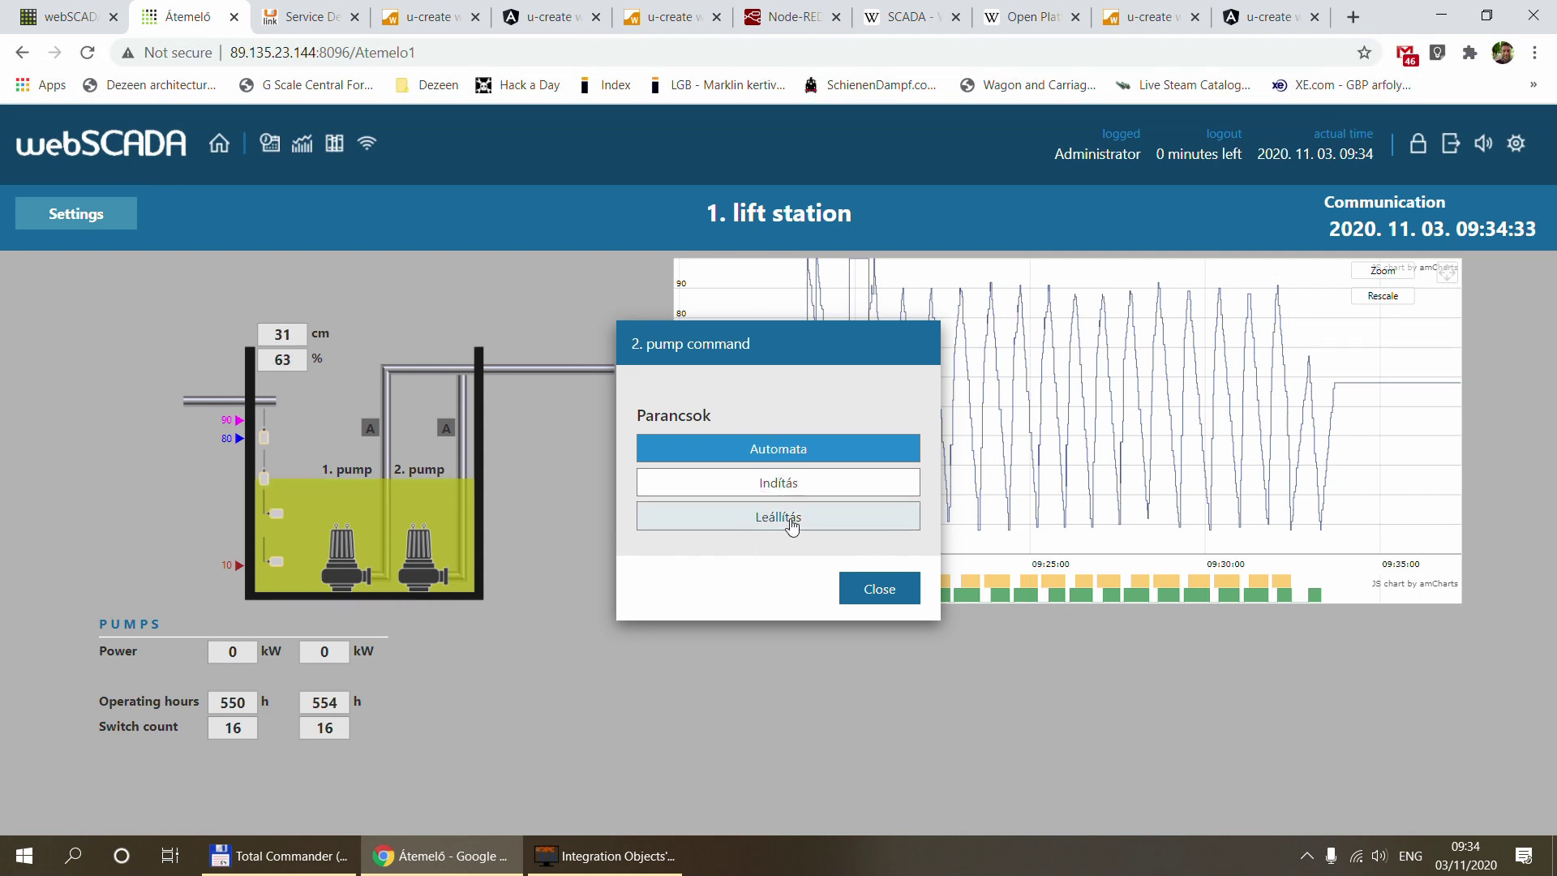
left_click(866, 589)
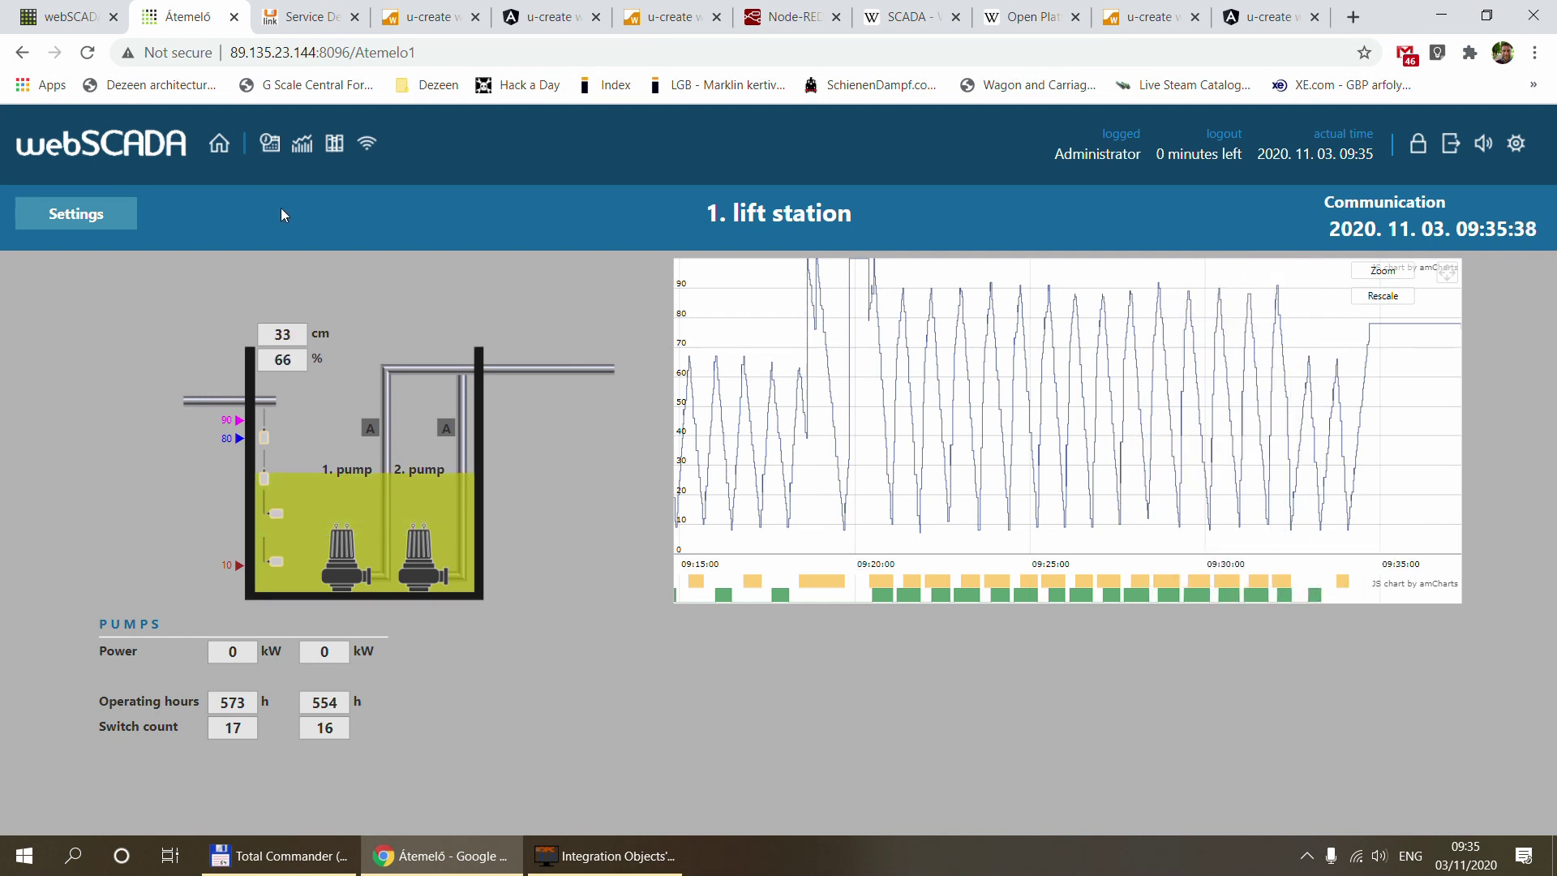
Review the logged lift station events in the event viewer and add the 2. pump operates variable to the Trend view.
left_click(270, 146)
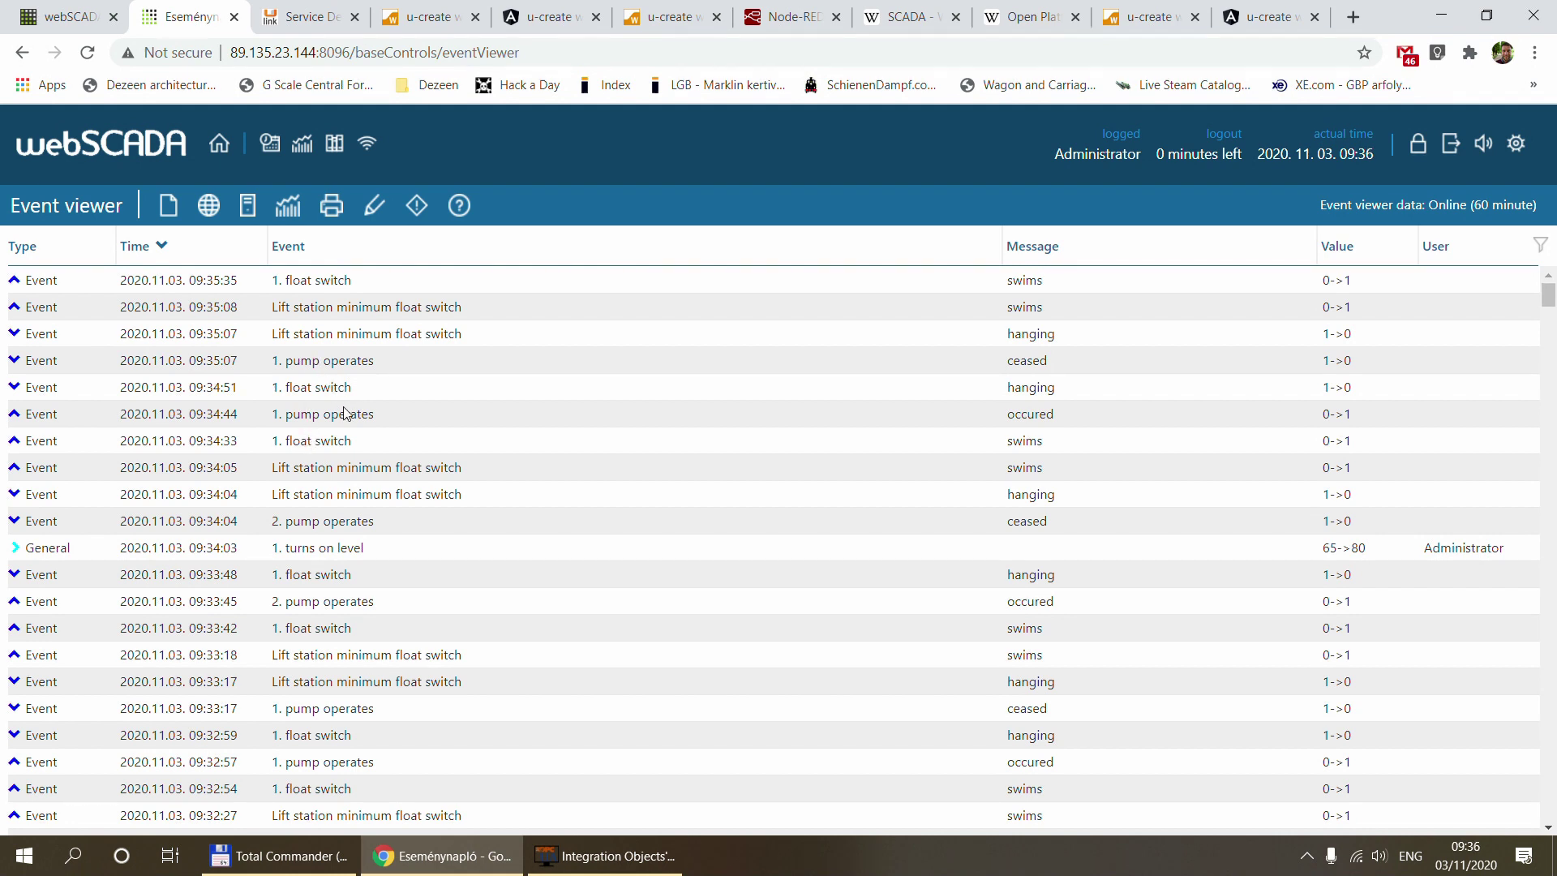
left_click(303, 146)
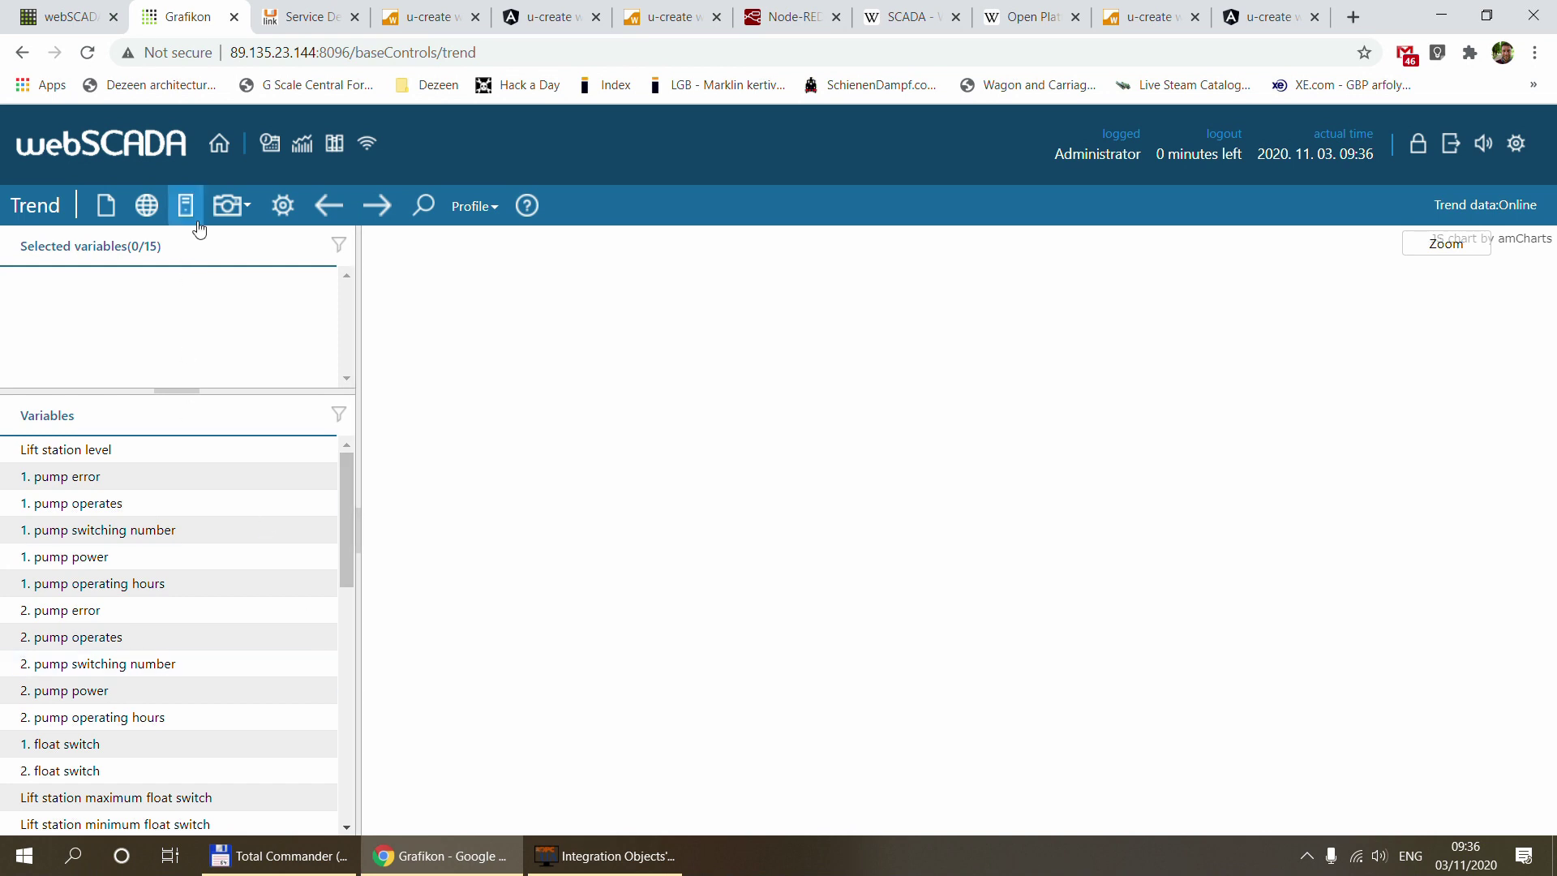
left_click(84, 639)
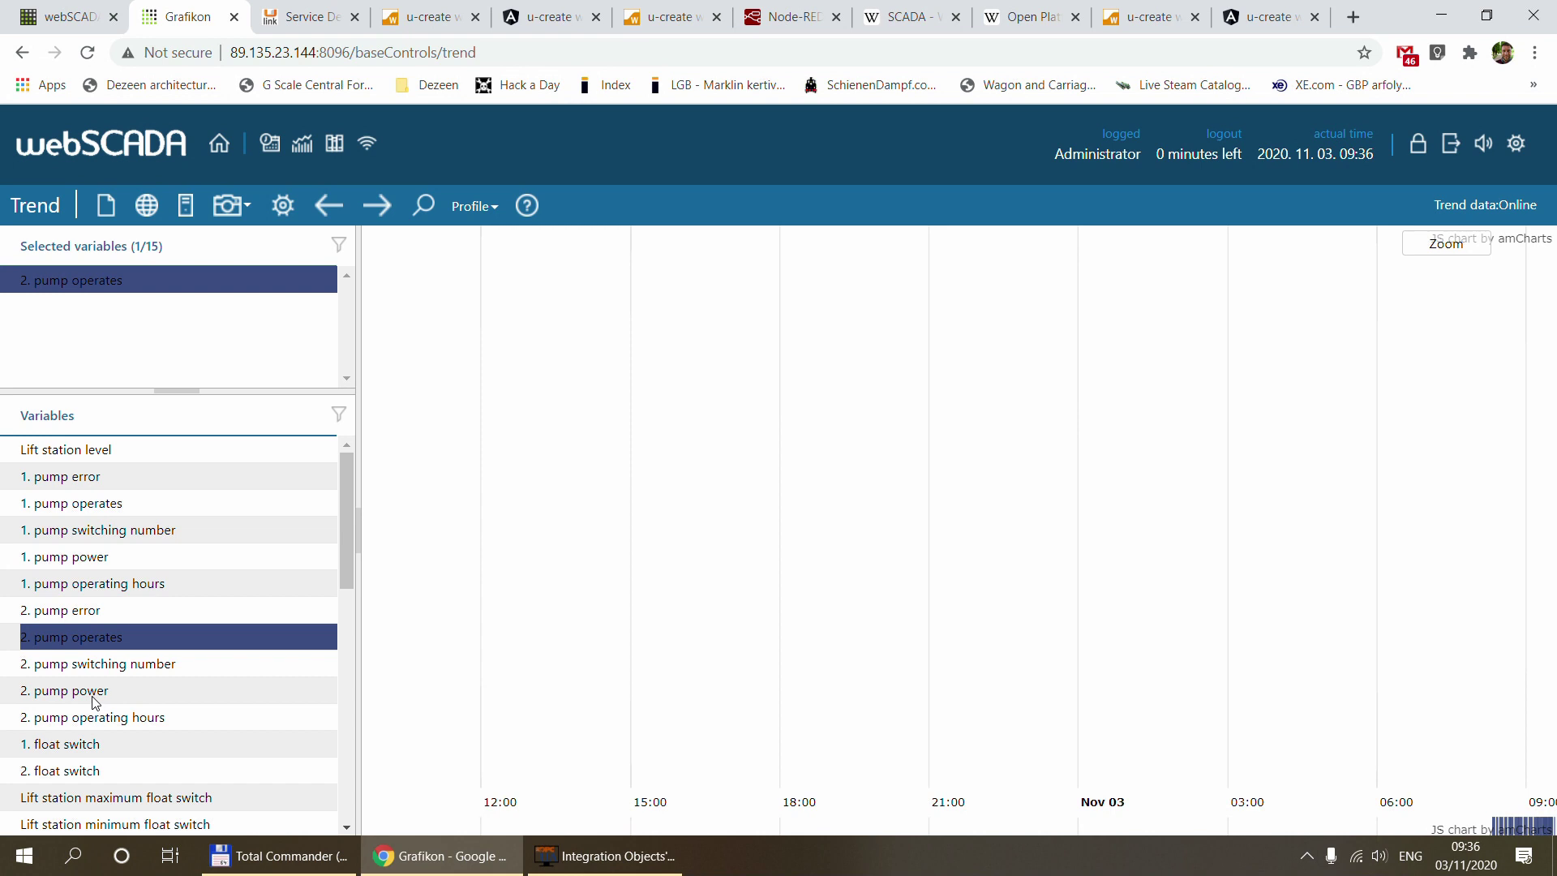
left_click(92, 695)
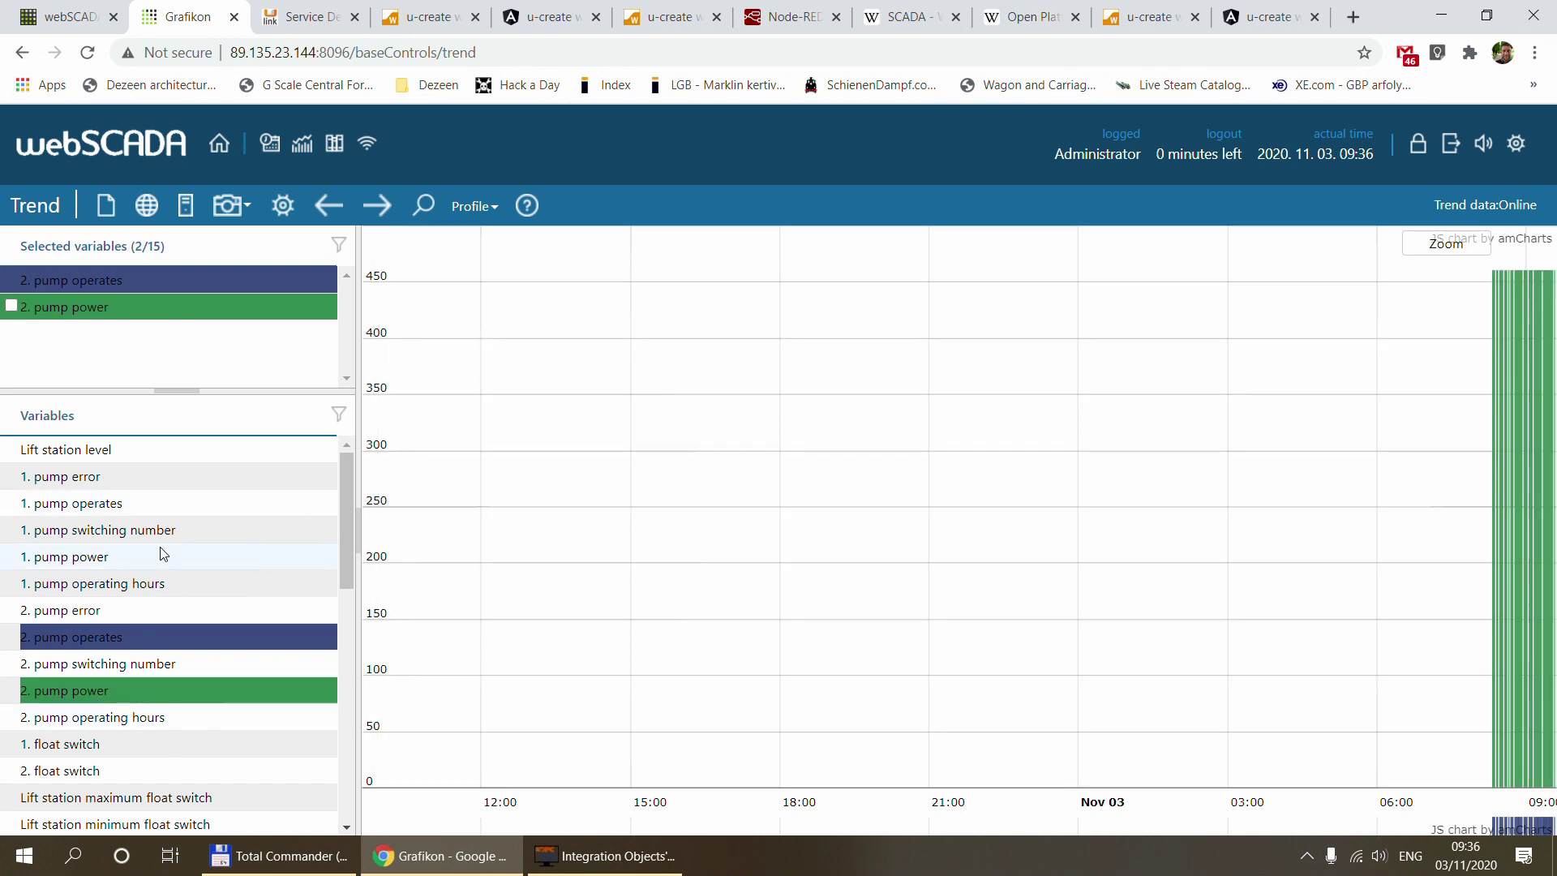
right_click(63, 315)
left_click(21, 313)
left_click(20, 310)
Add the 1. float switch, 2. float switch and Lift station level [cm] variables to the trend.
left_click(97, 747)
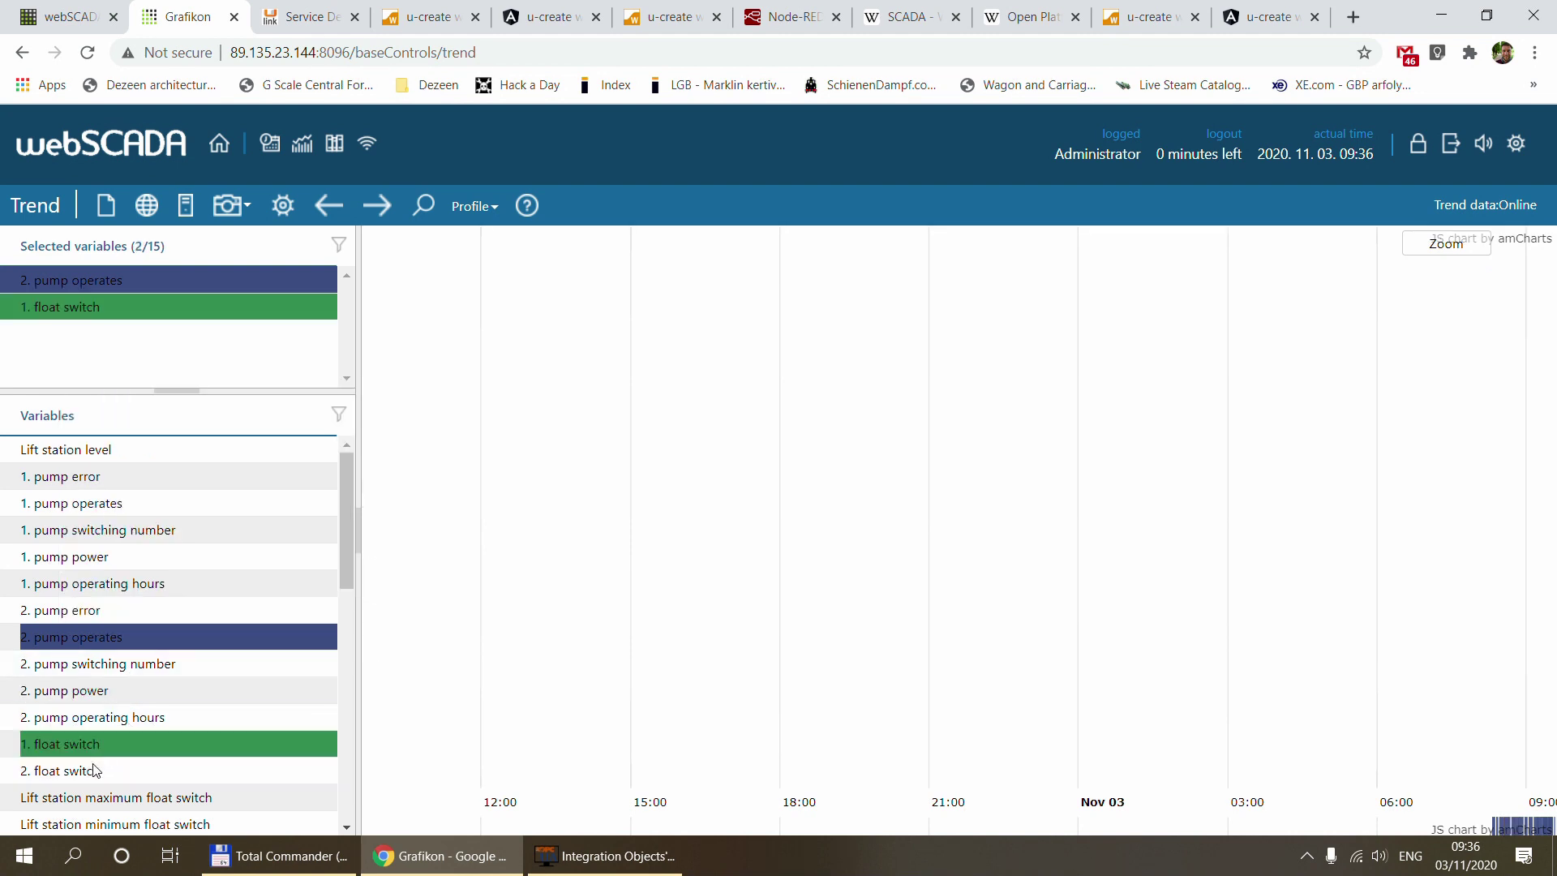
left_click(95, 770)
scroll(86, 771, "down", 3)
left_click(164, 825)
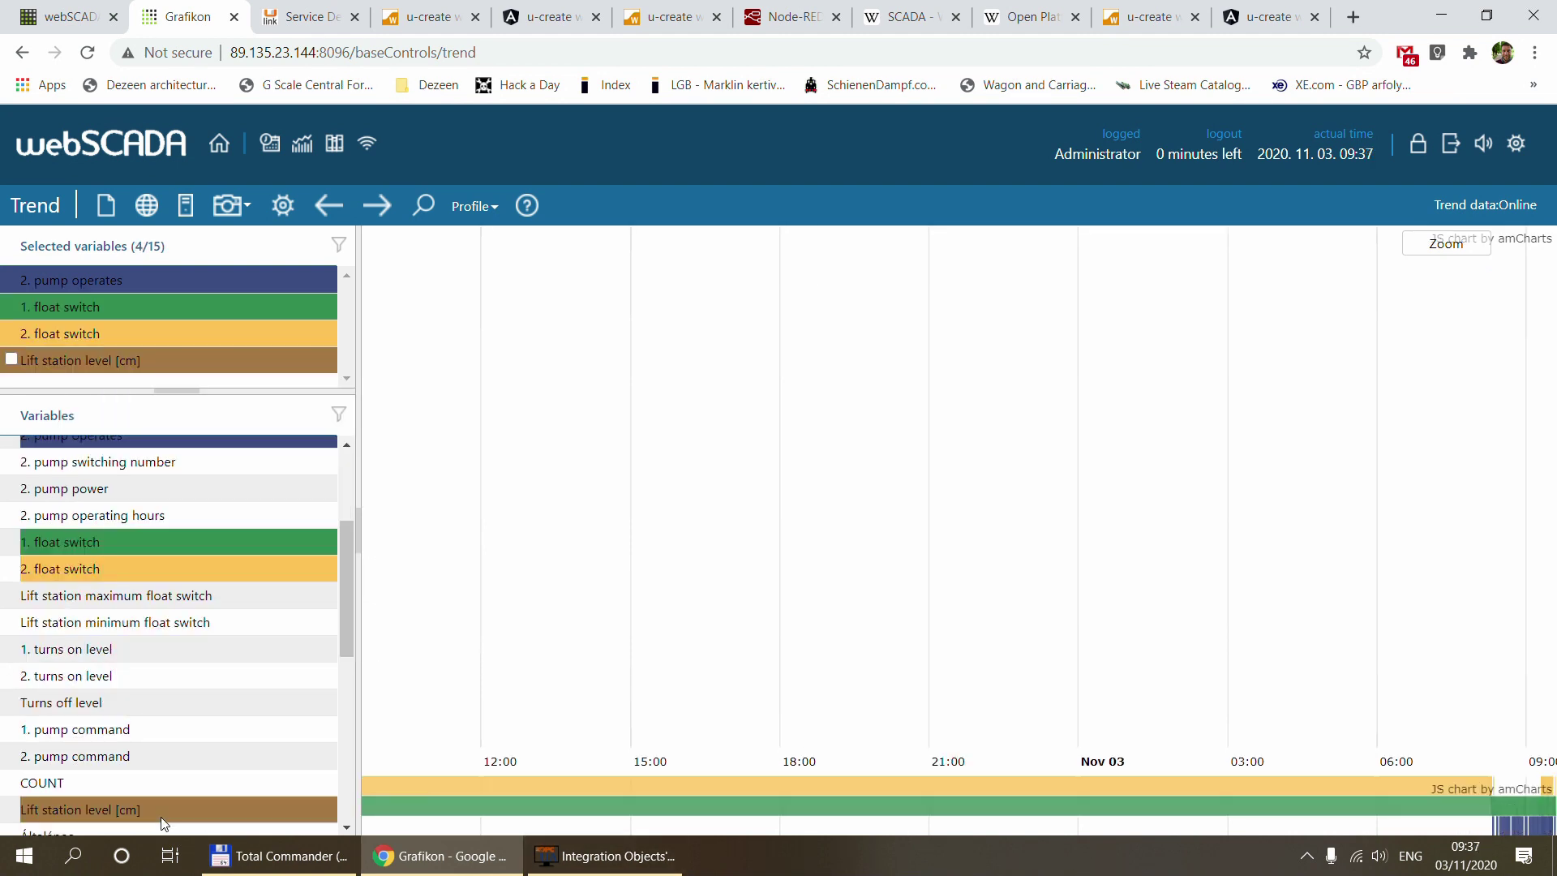
Zoom the trend chart in on the period from about 08:49 to 09:00 to examine the level and switch curves.
left_click_drag(1531, 606, 1541, 606)
left_click_drag(836, 599, 1143, 609)
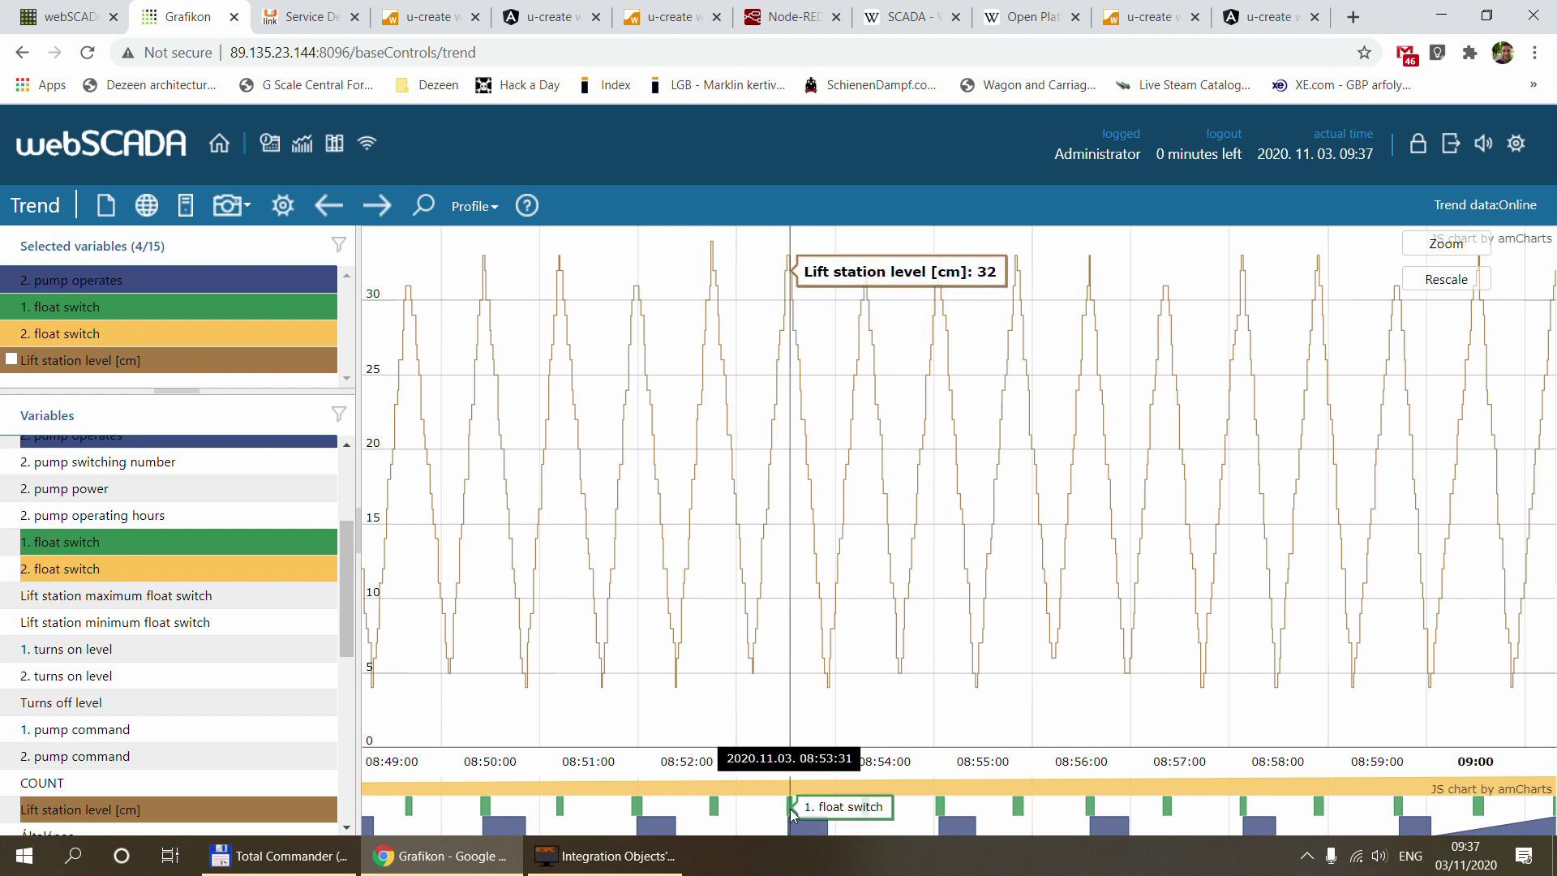